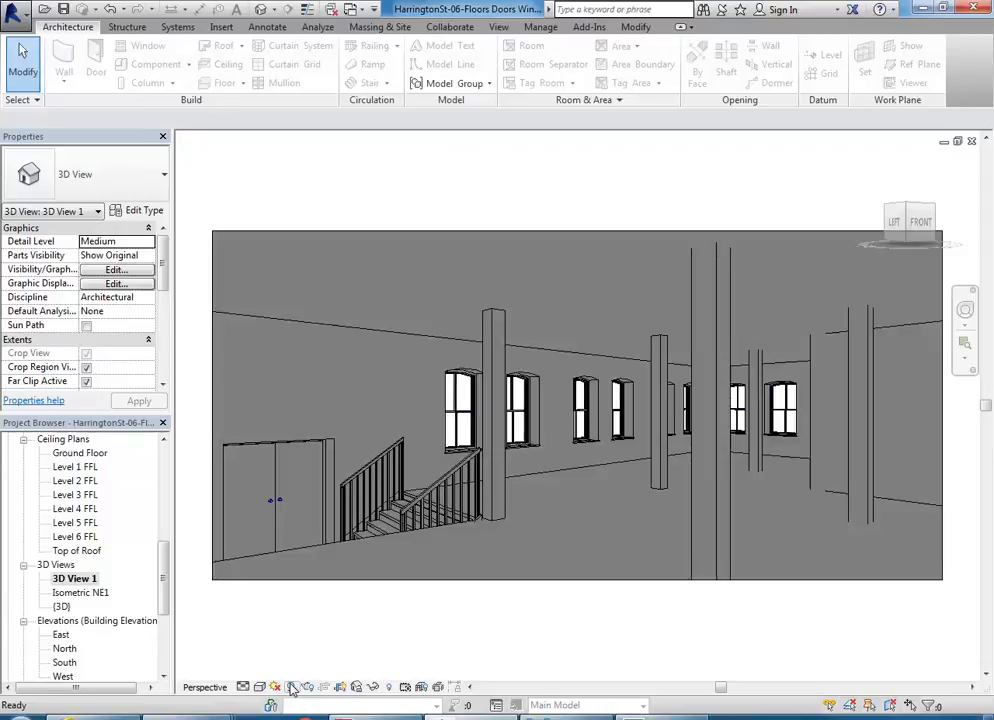
Step: Turn off shadows in the perspective view and check its current sun settings without changing them
click(292, 687)
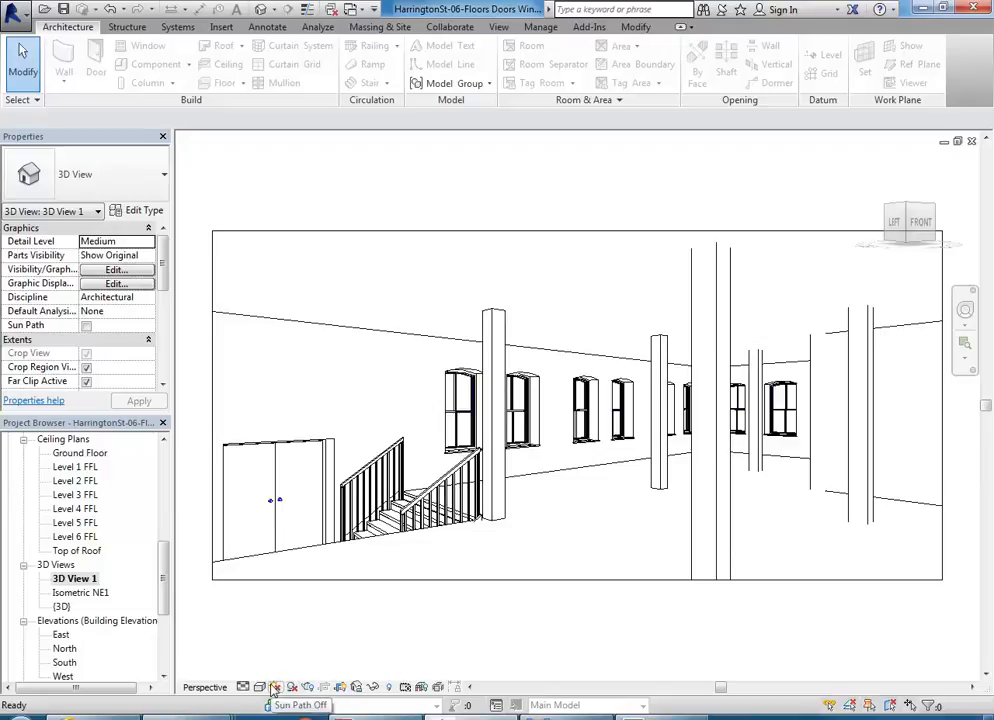
click(275, 688)
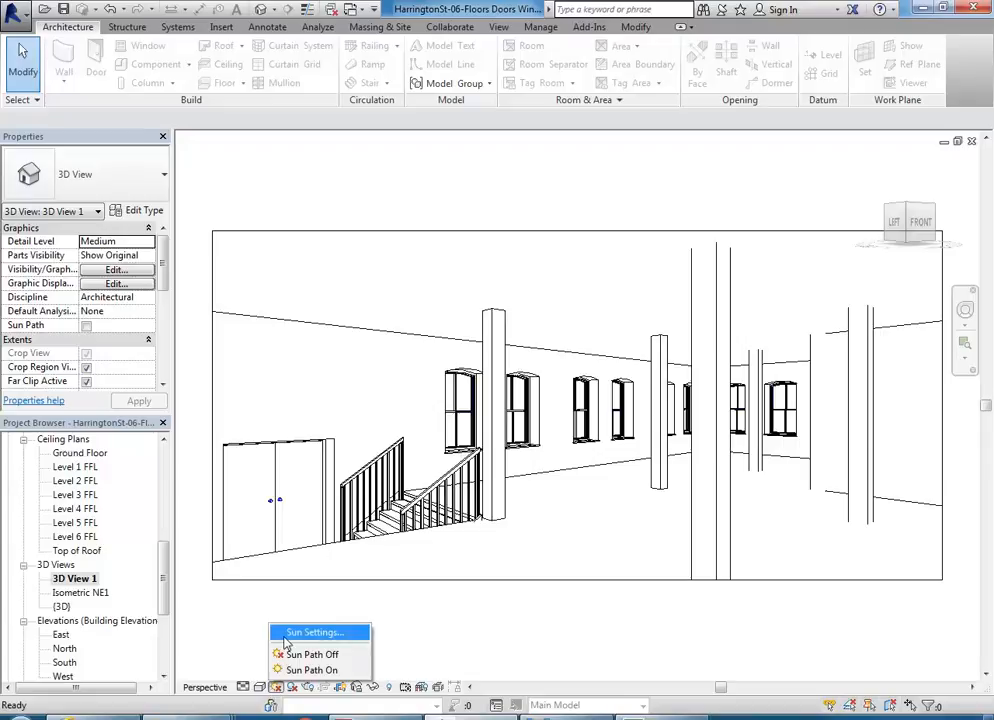
click(287, 637)
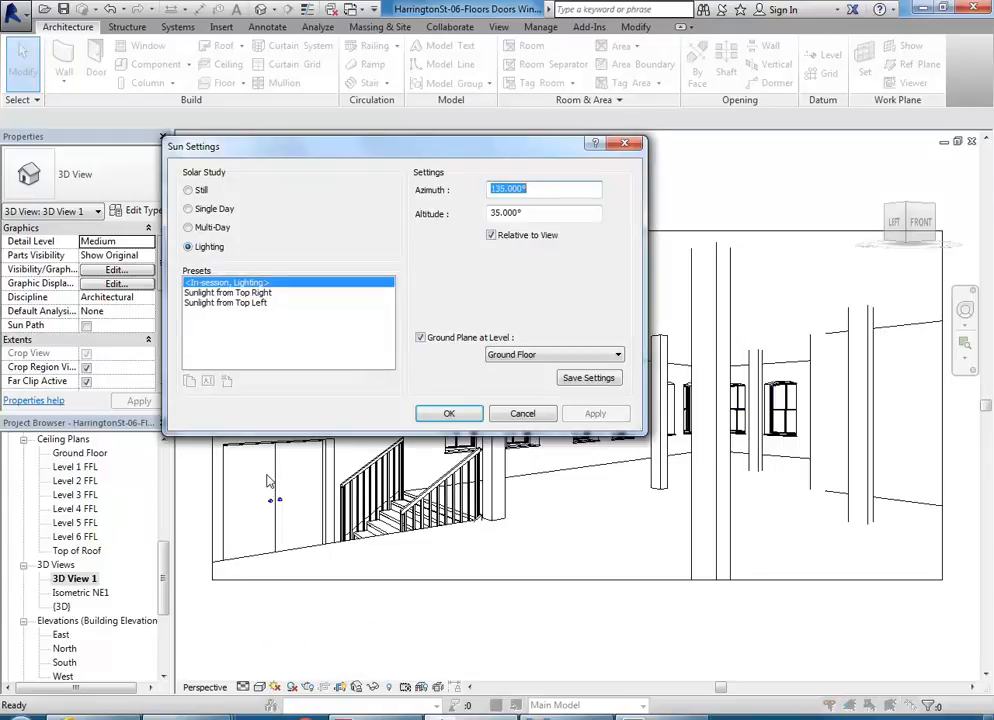
drag(340, 151, 346, 151)
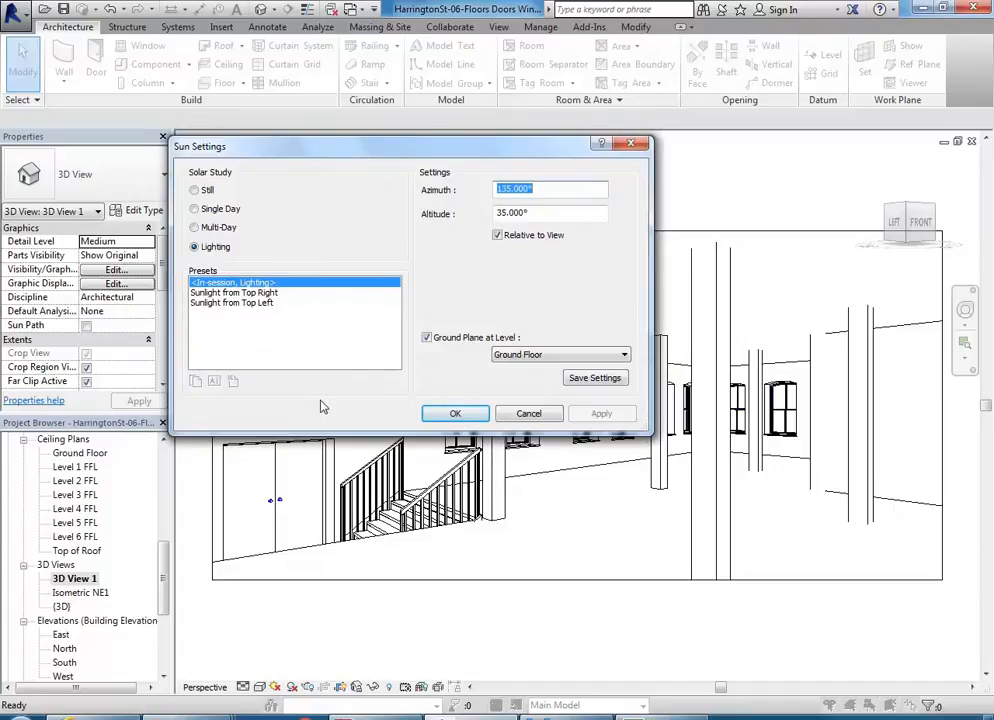
click(528, 413)
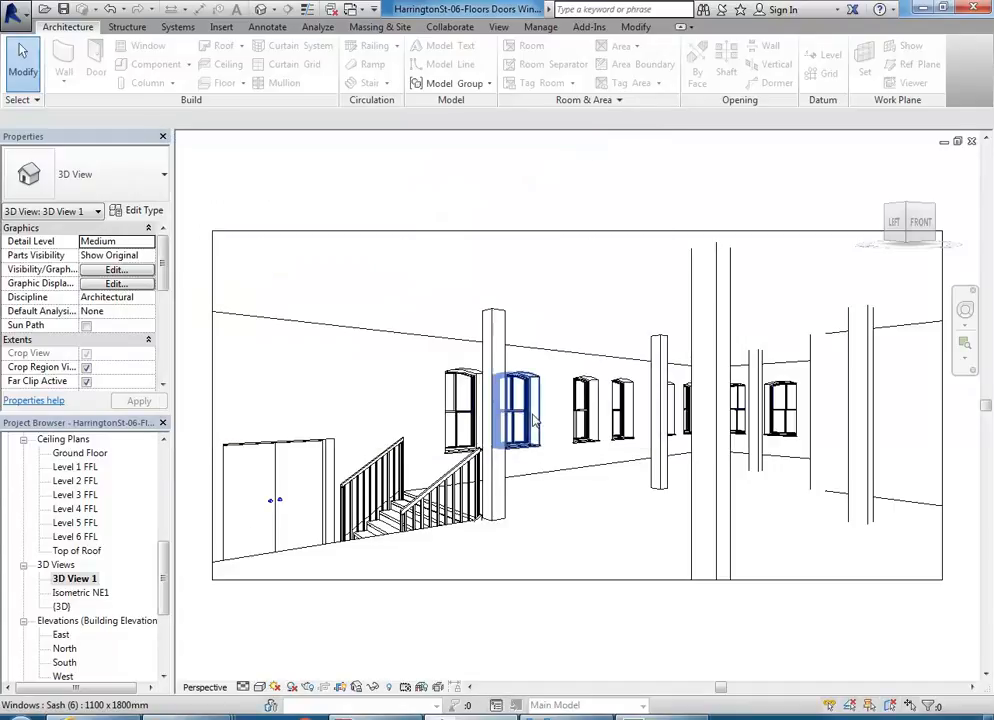
Step: Switch the view's sun settings from the Lighting solar study to Still
click(275, 687)
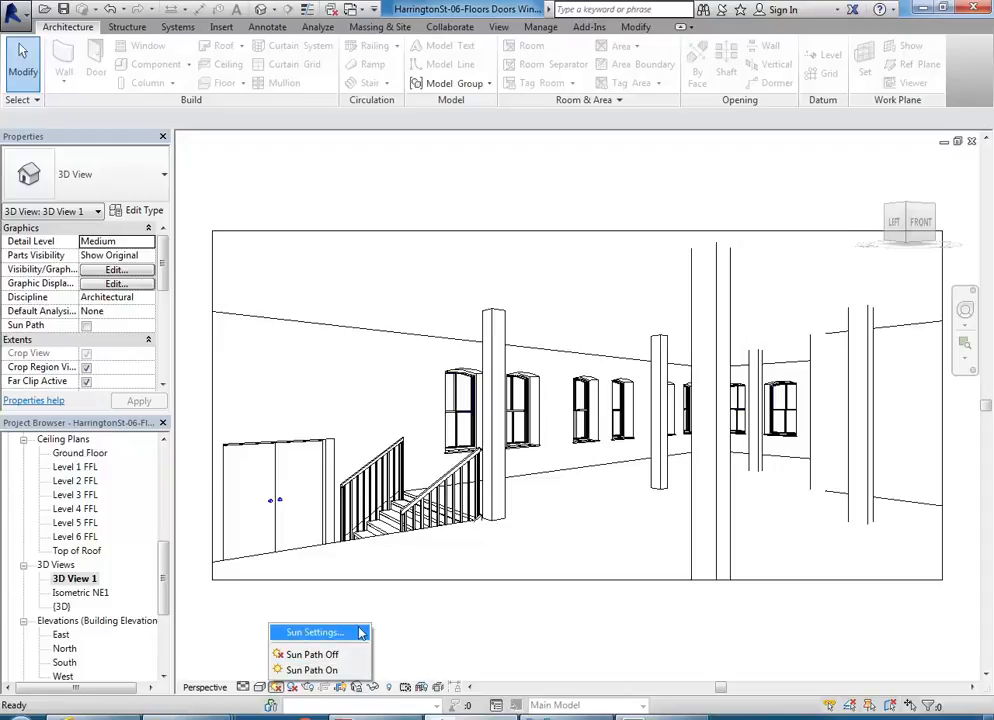
click(300, 633)
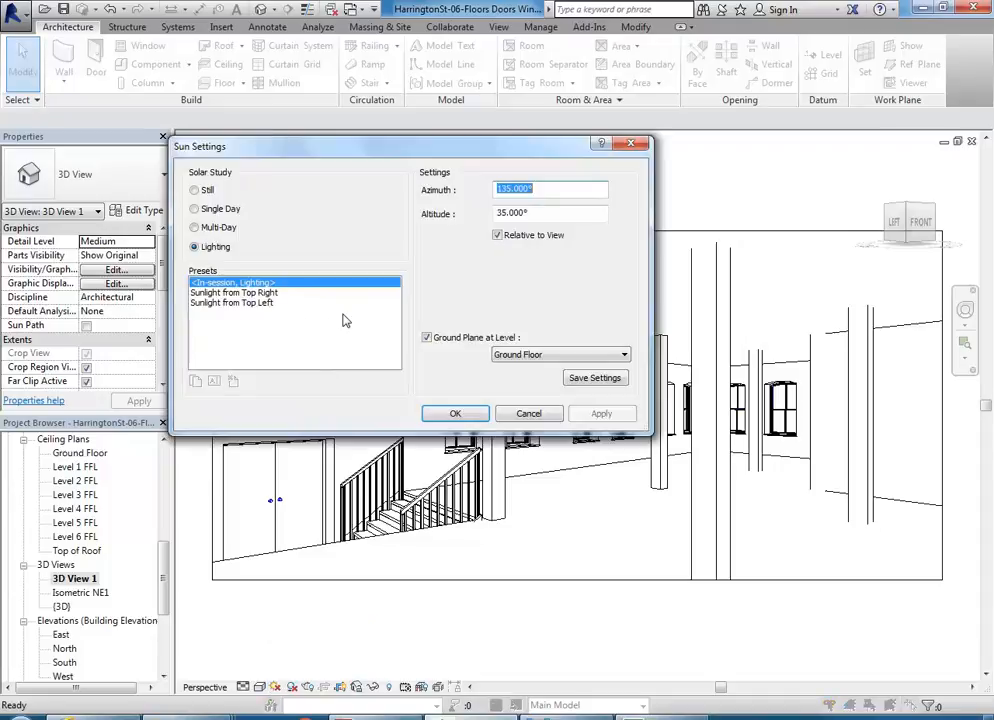
click(196, 191)
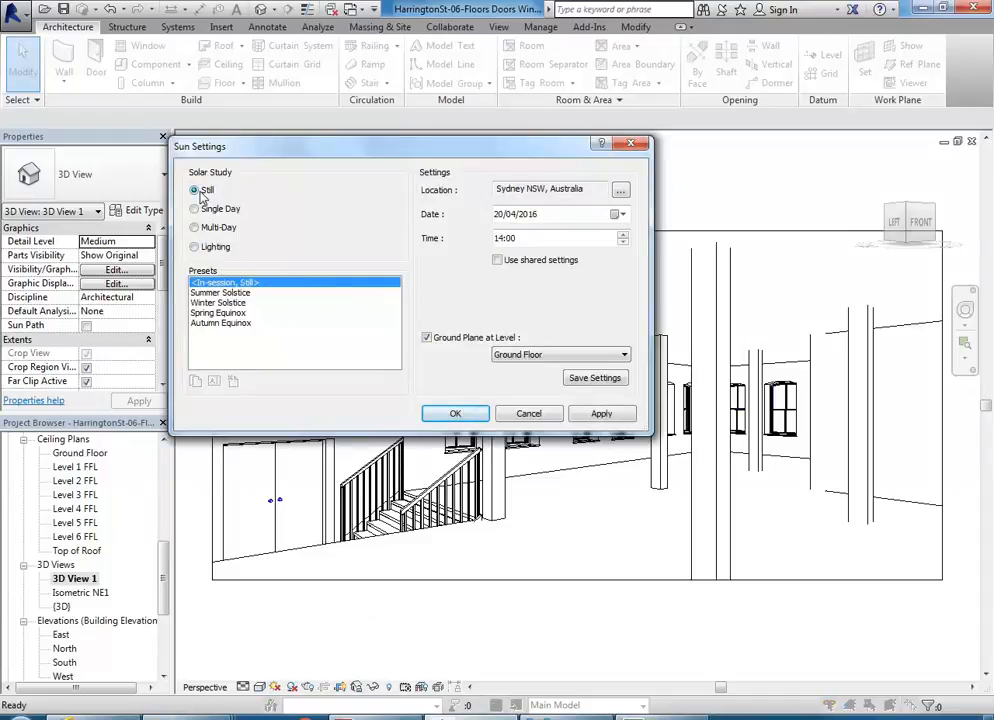
click(194, 246)
click(195, 191)
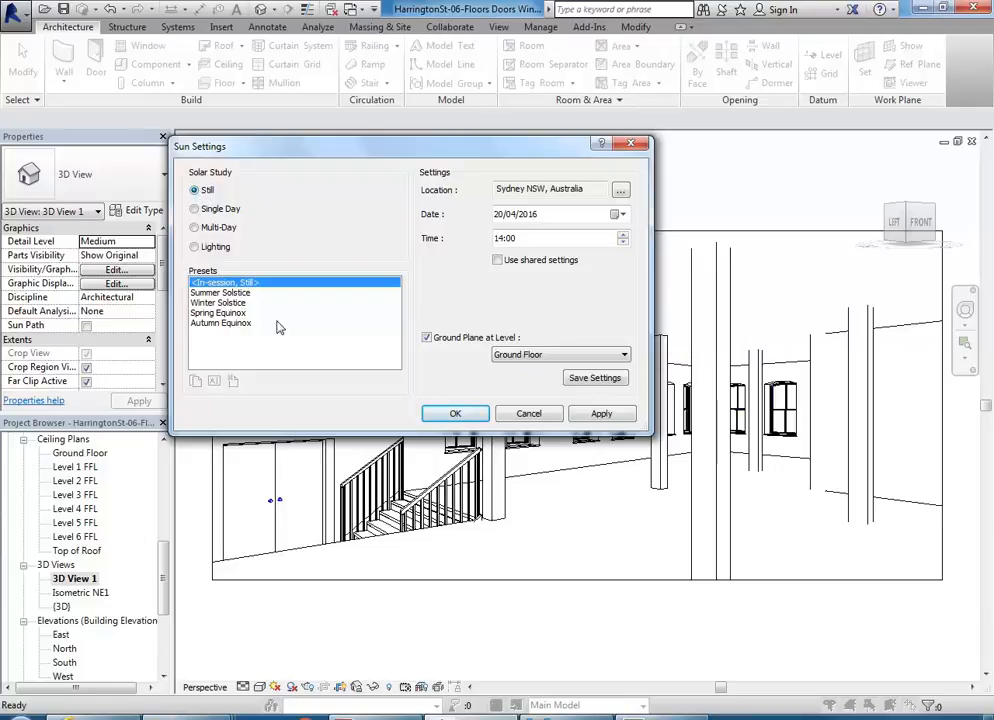
drag(378, 153, 414, 165)
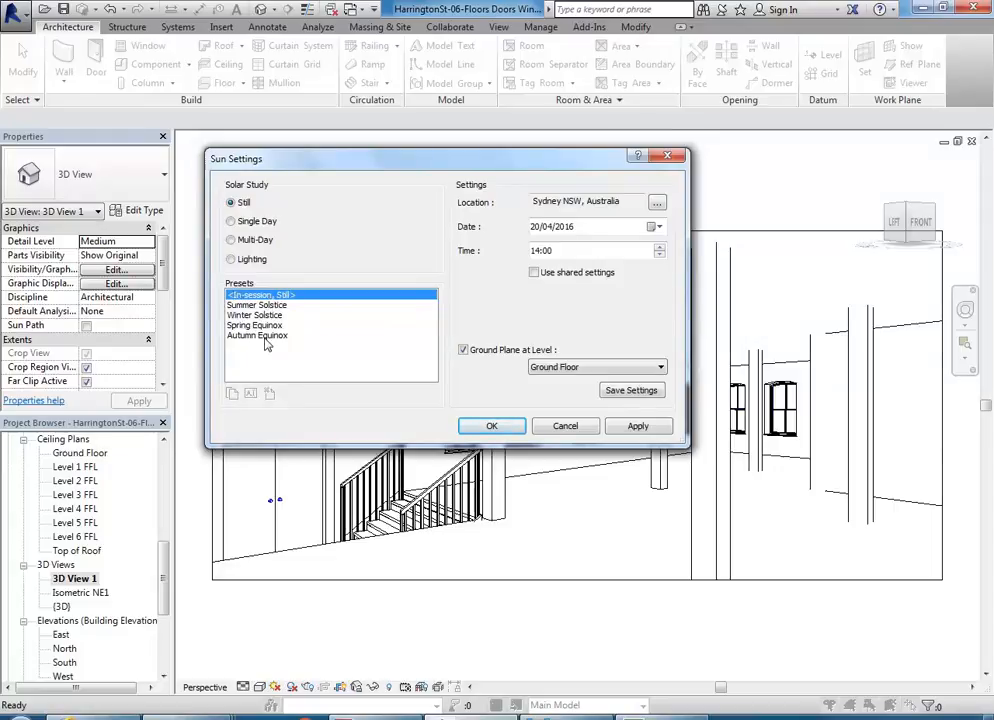
Step: Compare the date and time of the Summer Solstice, Winter Solstice, Spring Equinox and Autumn Equinox presets
click(263, 305)
click(263, 315)
click(262, 335)
click(260, 325)
click(257, 305)
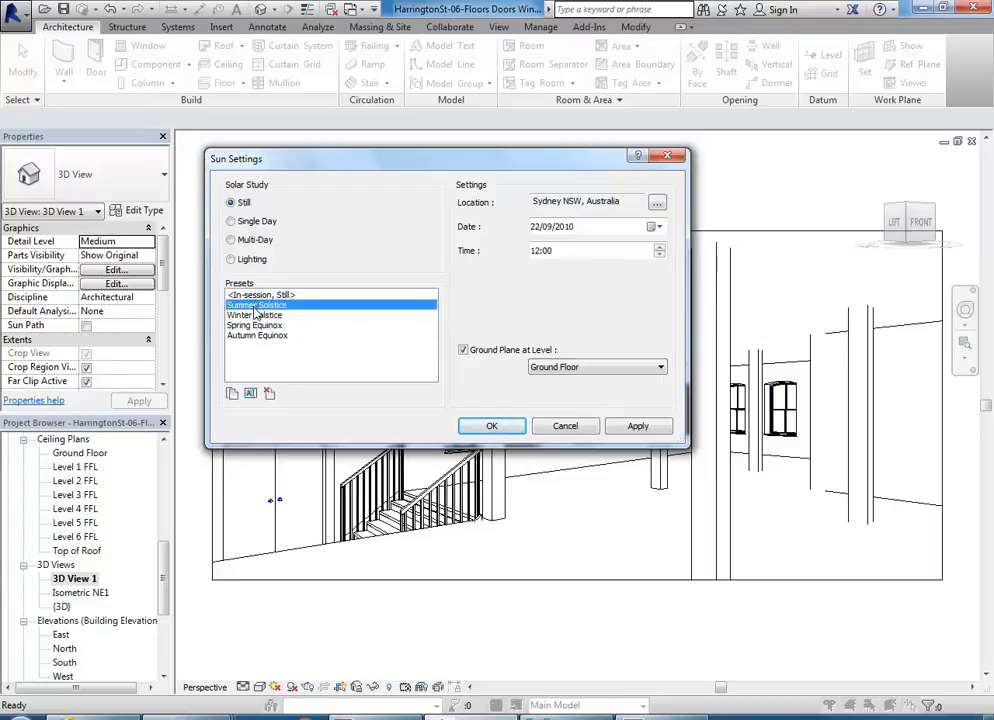
click(257, 315)
click(256, 306)
Step: Duplicate the Winter Solstice preset as Render Sun 1 and accept it as the view's sun setting
click(251, 316)
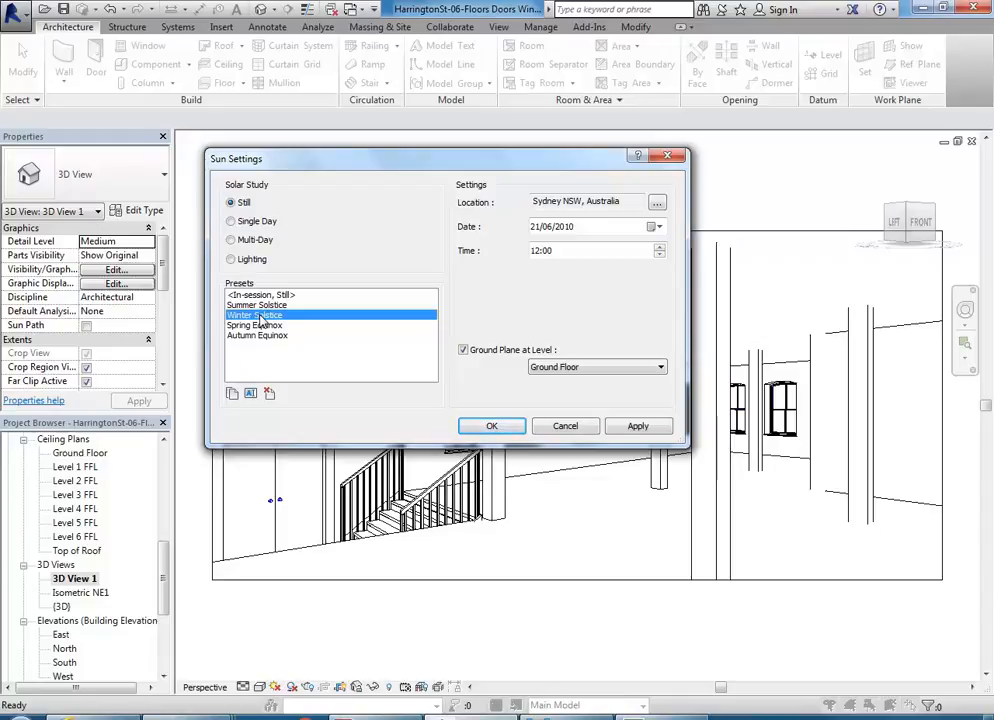
click(232, 395)
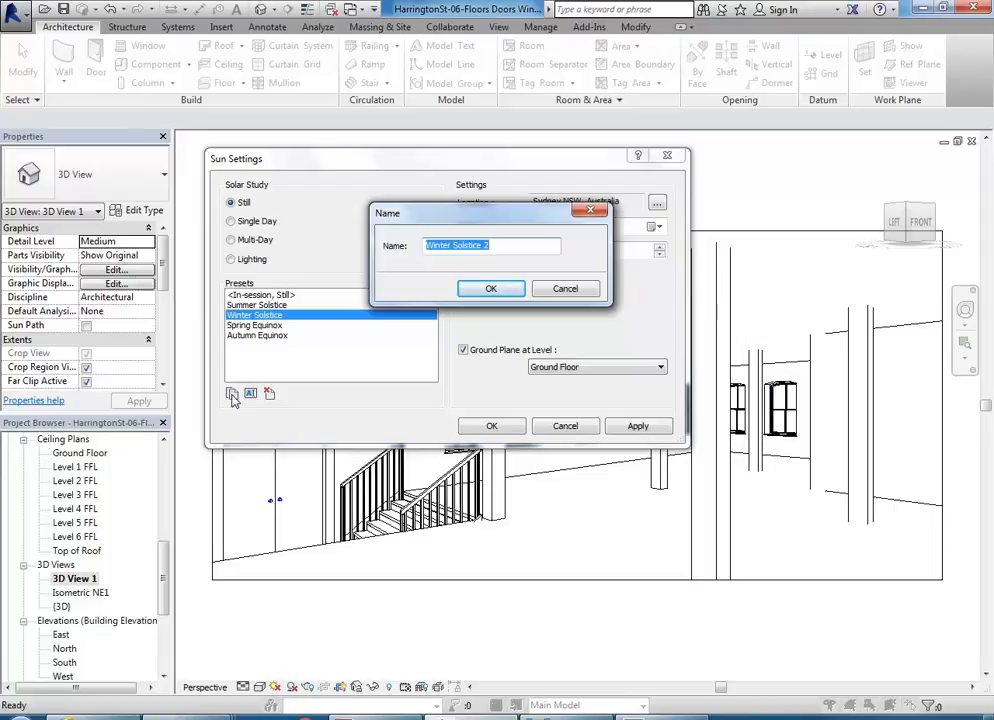
text(Render Sun 1)
click(468, 291)
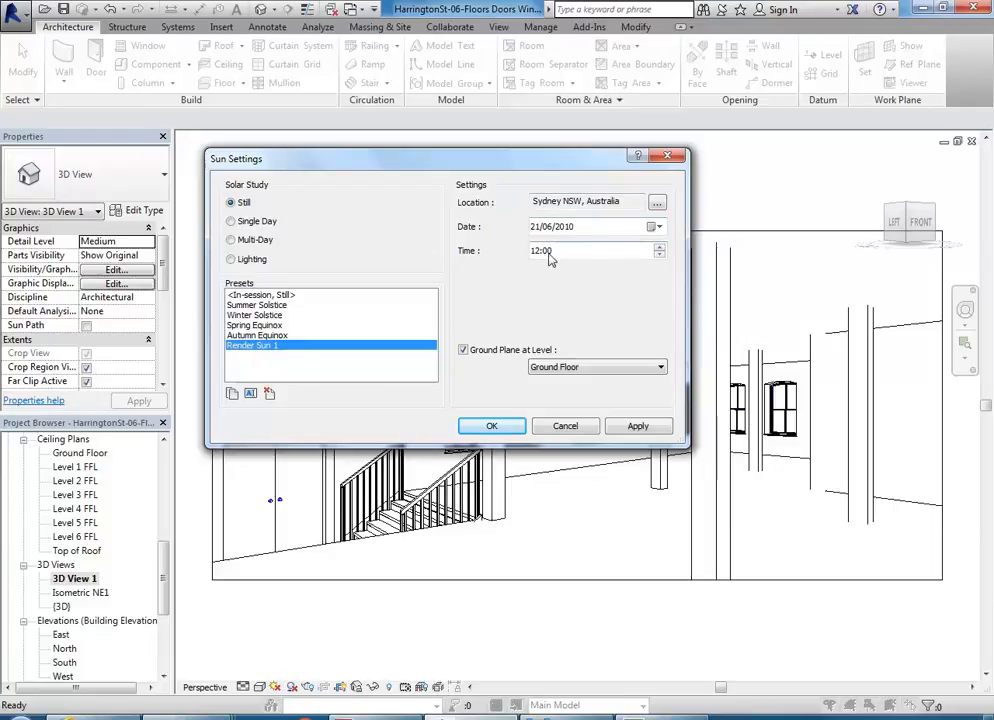
click(495, 425)
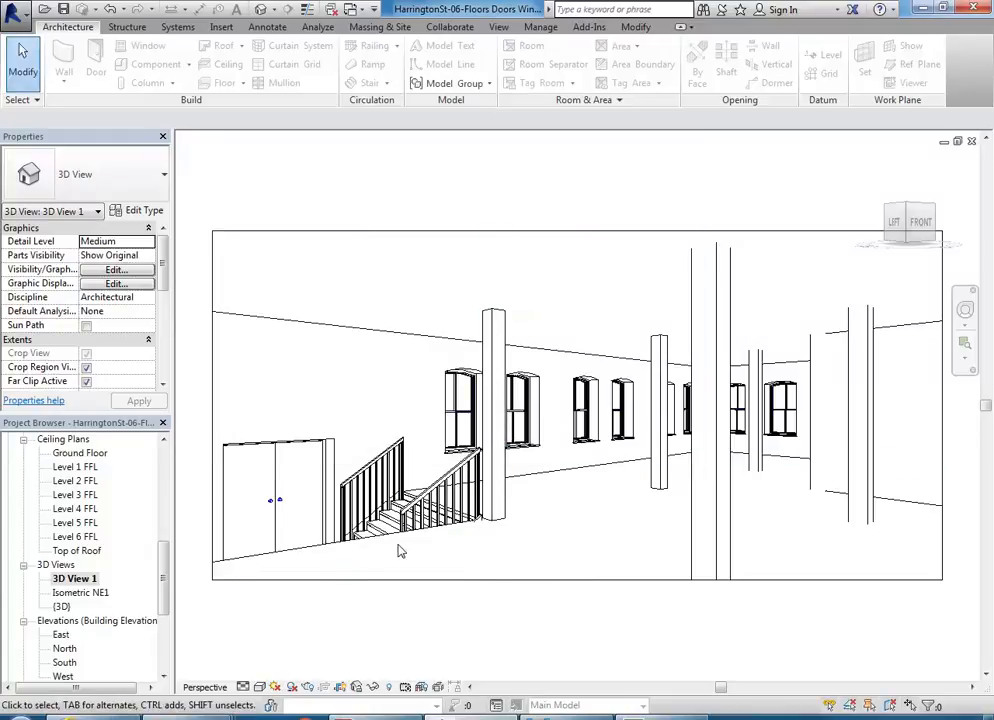
Step: Turn on shadows in the perspective view and advance Render Sun 1's time to 13:00 and 14:00, applying each
click(291, 687)
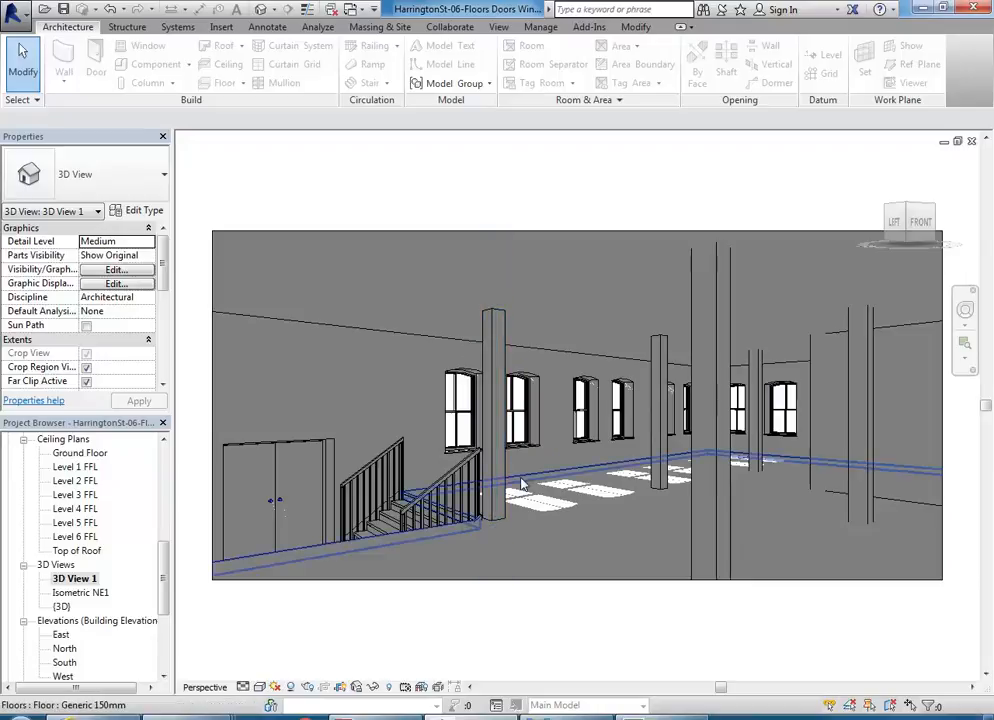
click(273, 689)
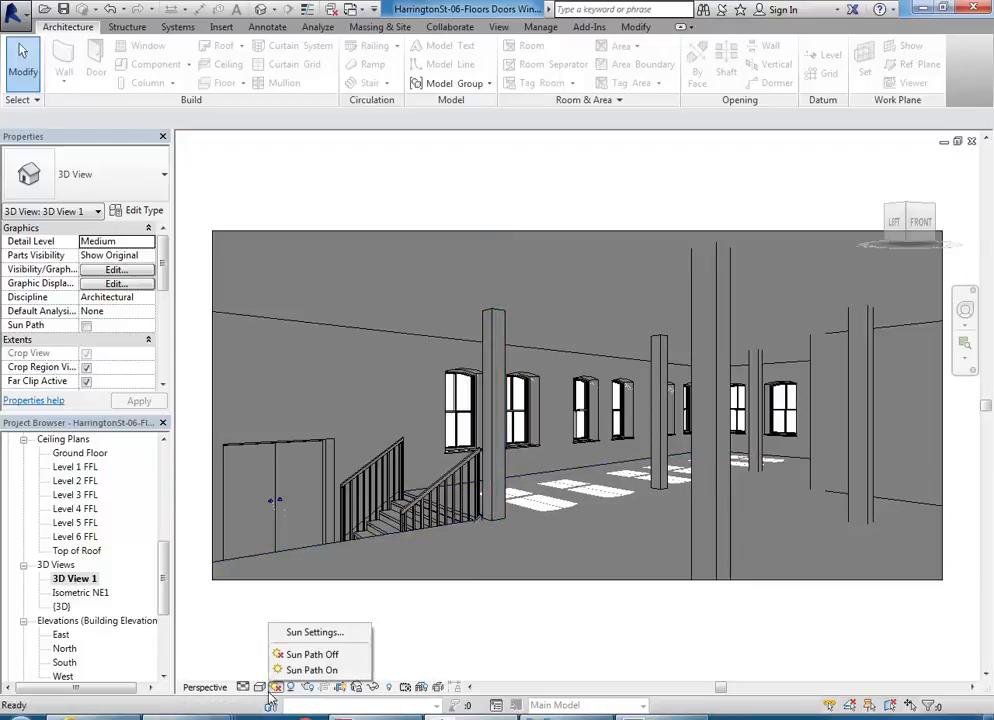
click(316, 633)
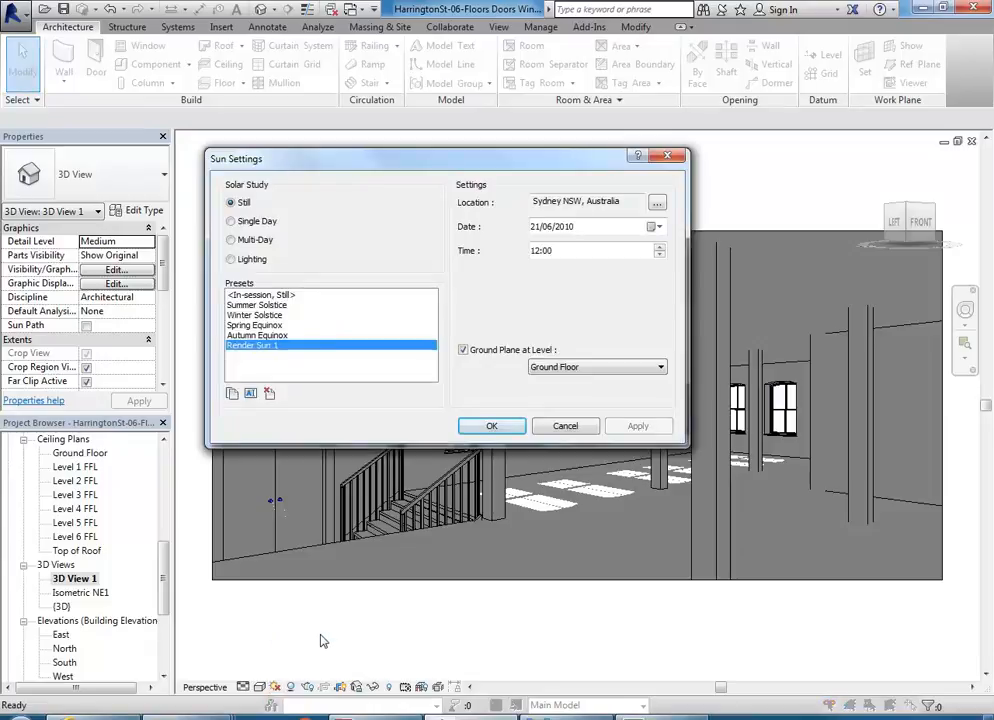
click(659, 249)
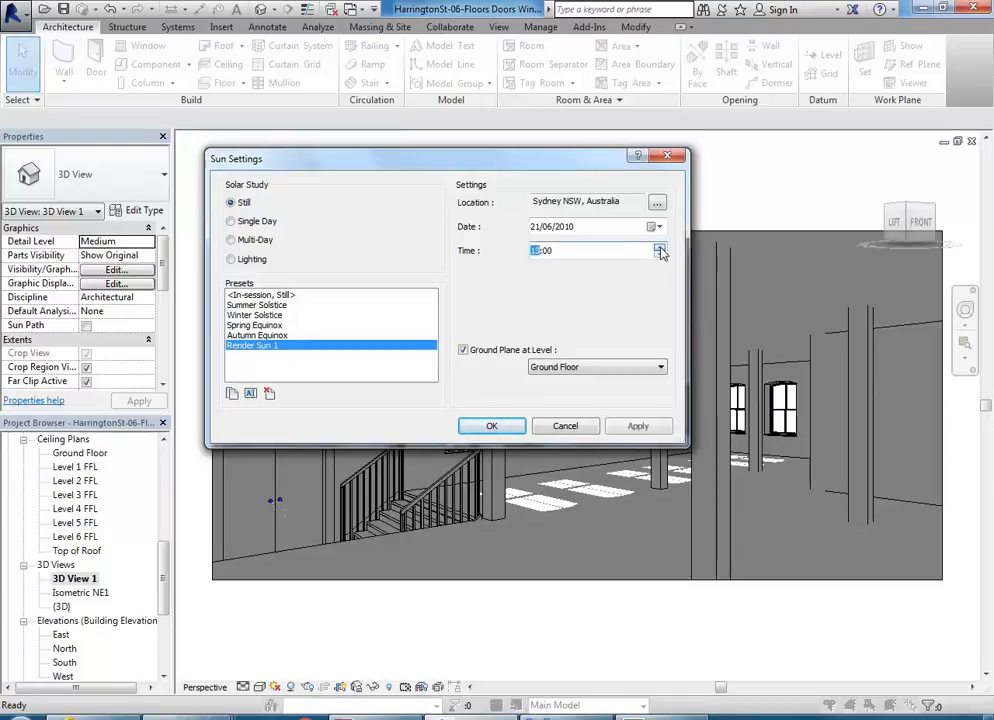
click(647, 427)
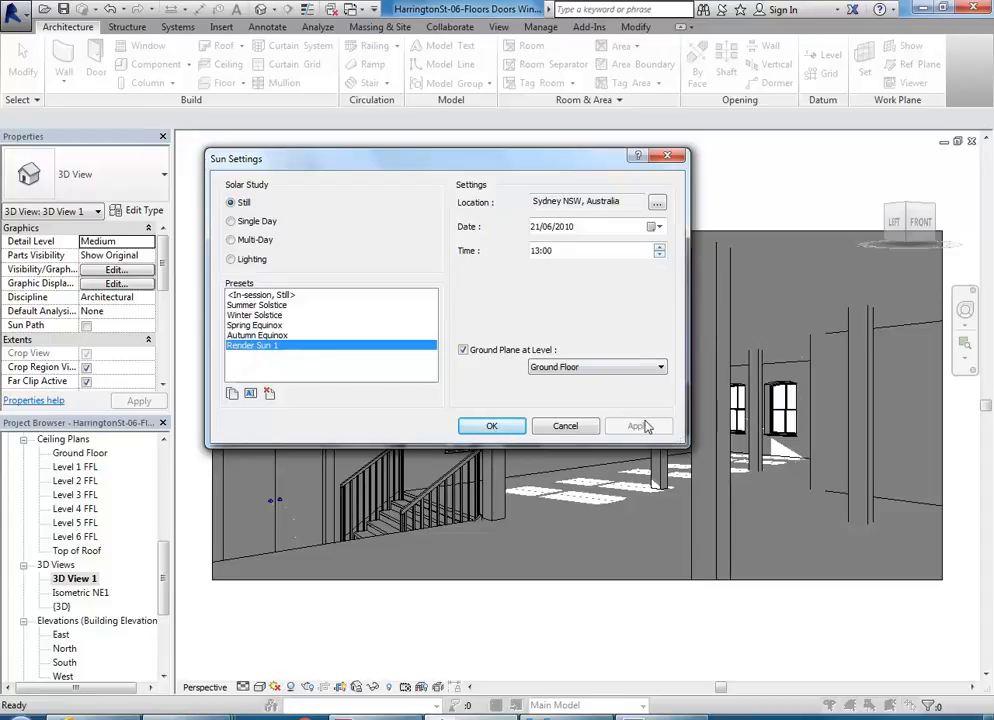
click(659, 250)
click(638, 426)
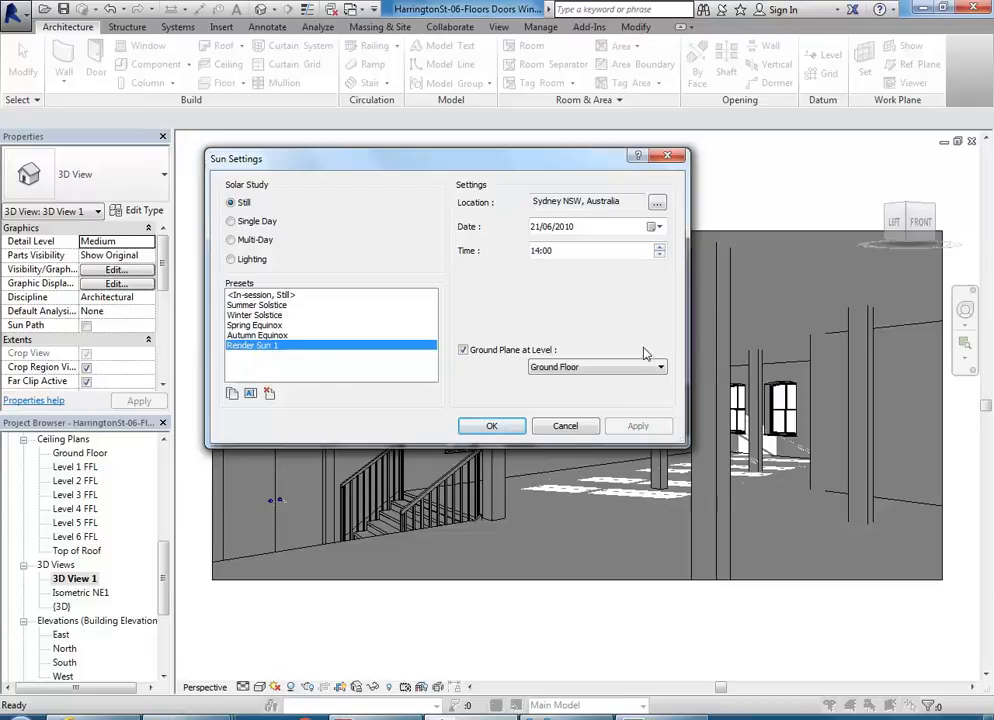
Step: Apply 11:00 to Render Sun 1 for comparison, set its time back to 14:00 and accept the sun settings
click(659, 247)
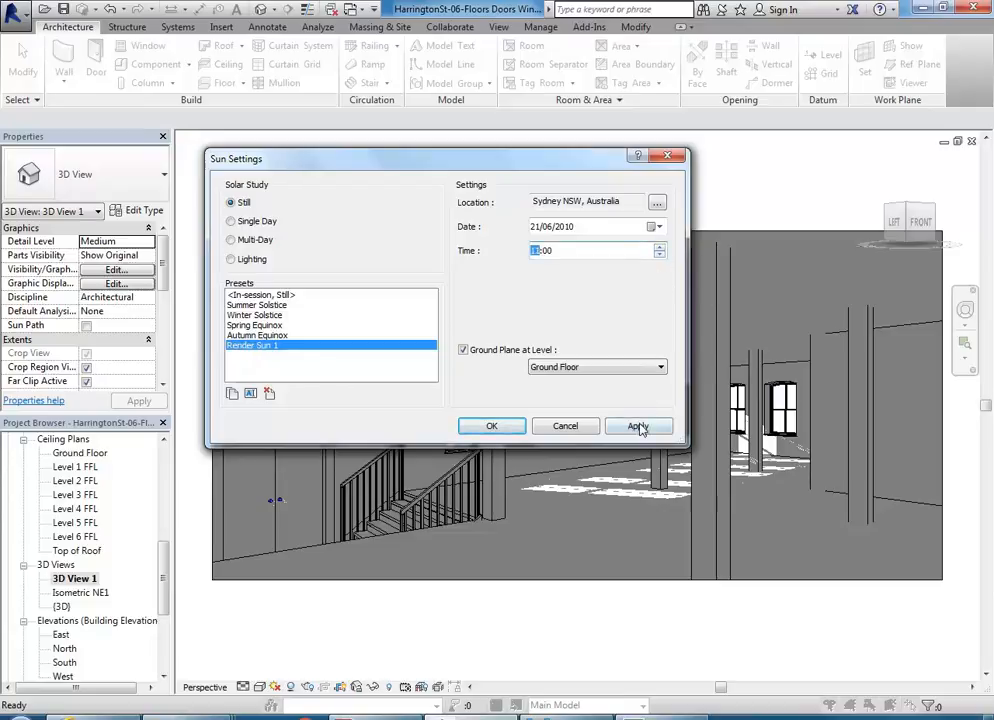
click(638, 426)
drag(533, 168, 299, 136)
click(426, 194)
click(426, 194)
click(426, 194)
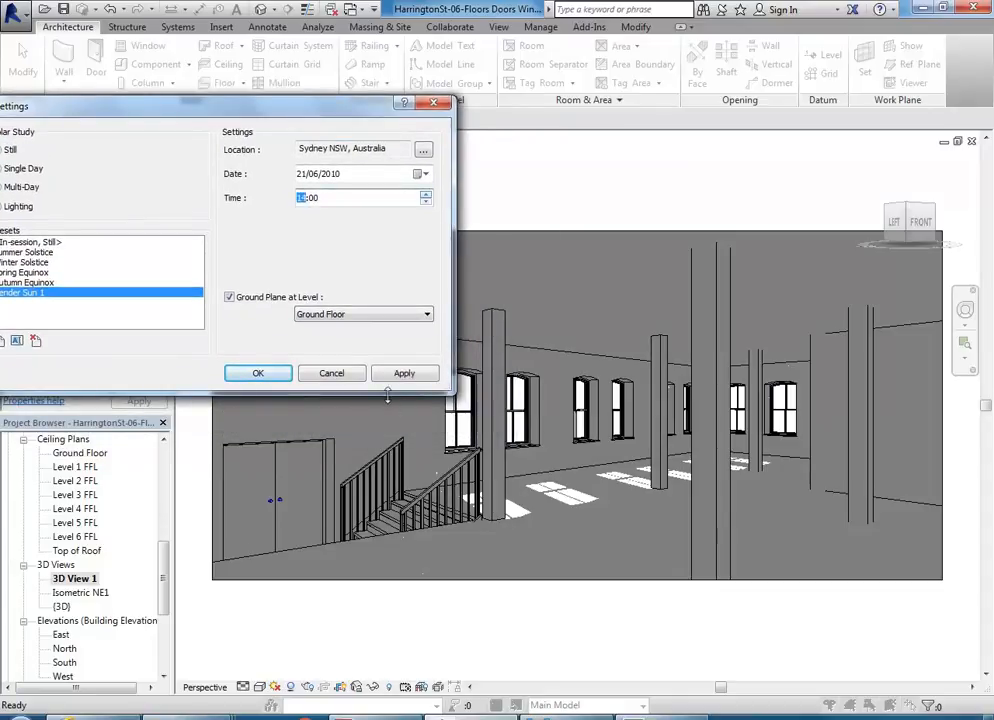
click(404, 374)
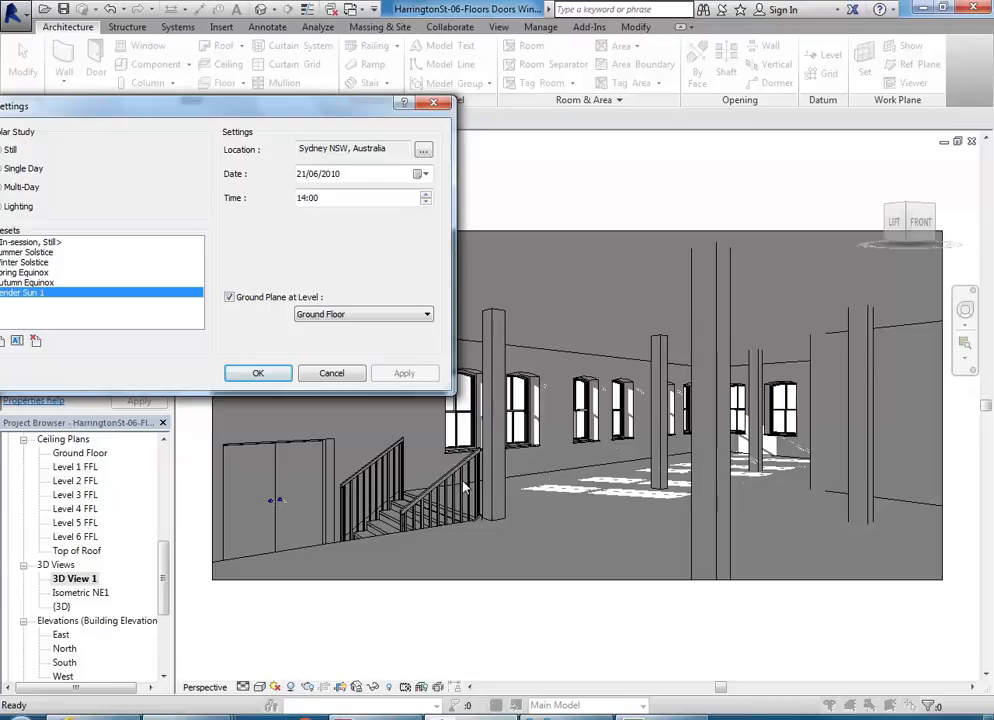
click(266, 376)
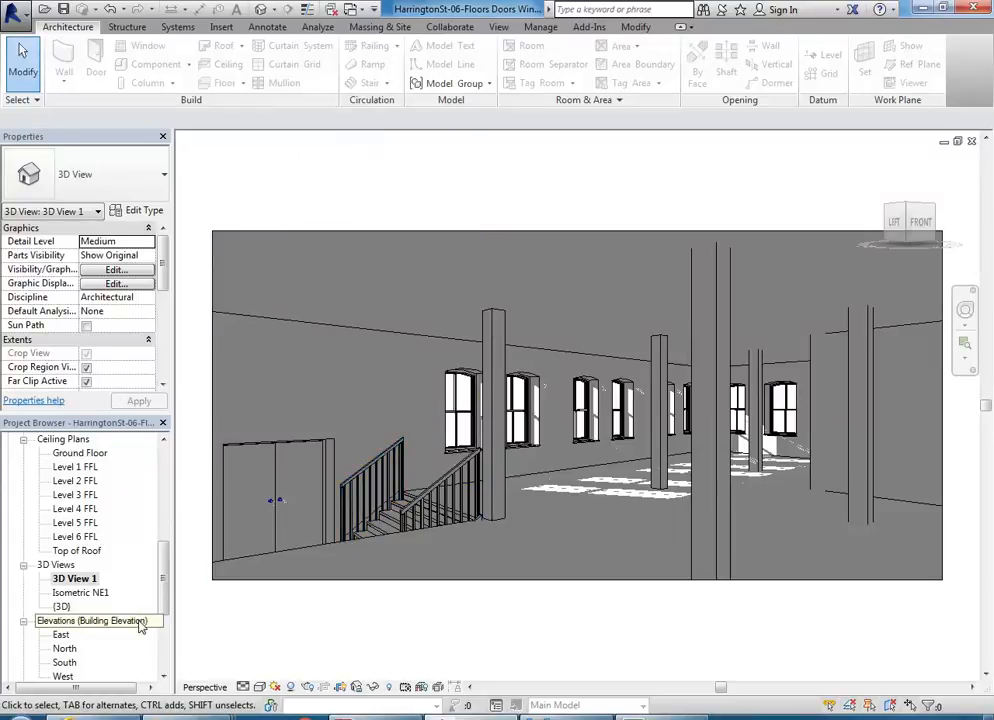
Step: Open the True North floor plan
drag(166, 596, 165, 543)
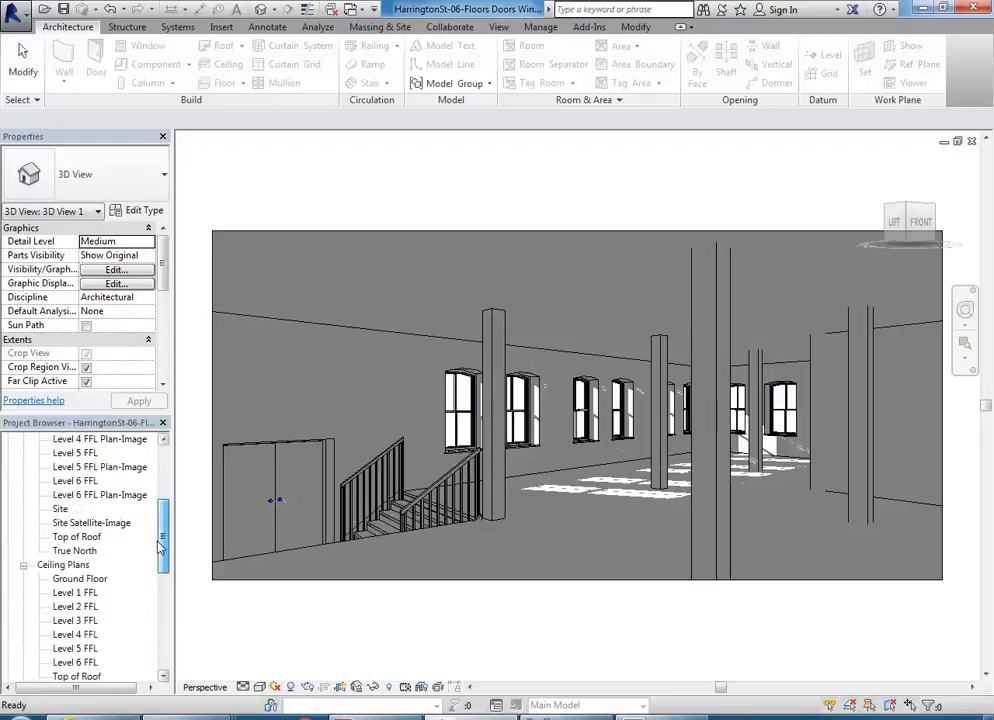
double_click(74, 551)
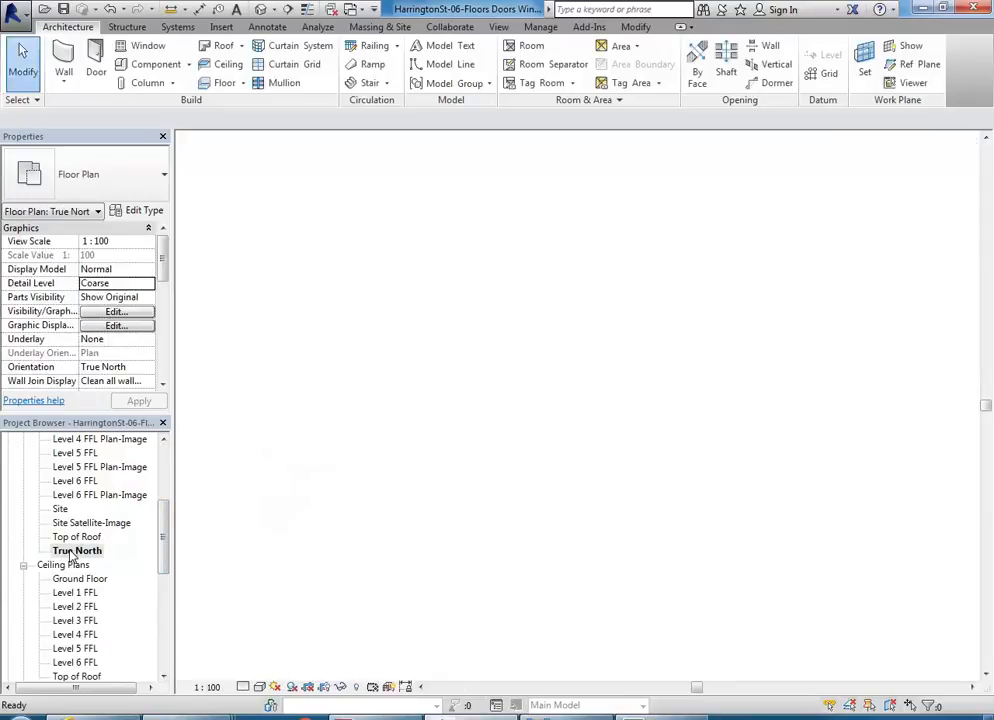
scroll(526, 526, down, 4)
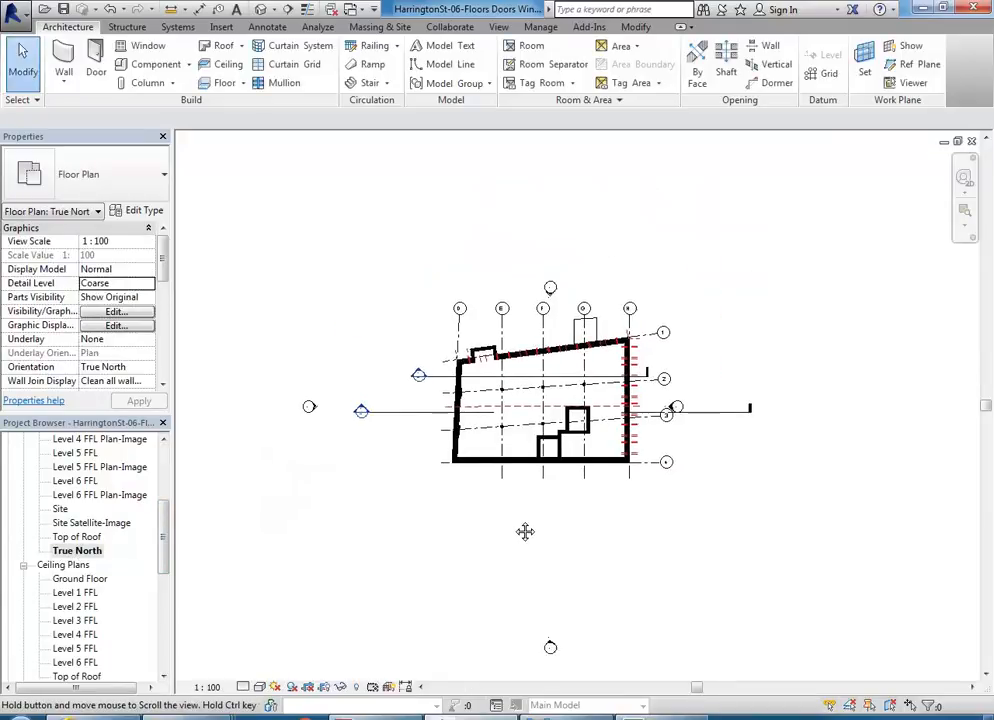
middle_drag(495, 527, 509, 529)
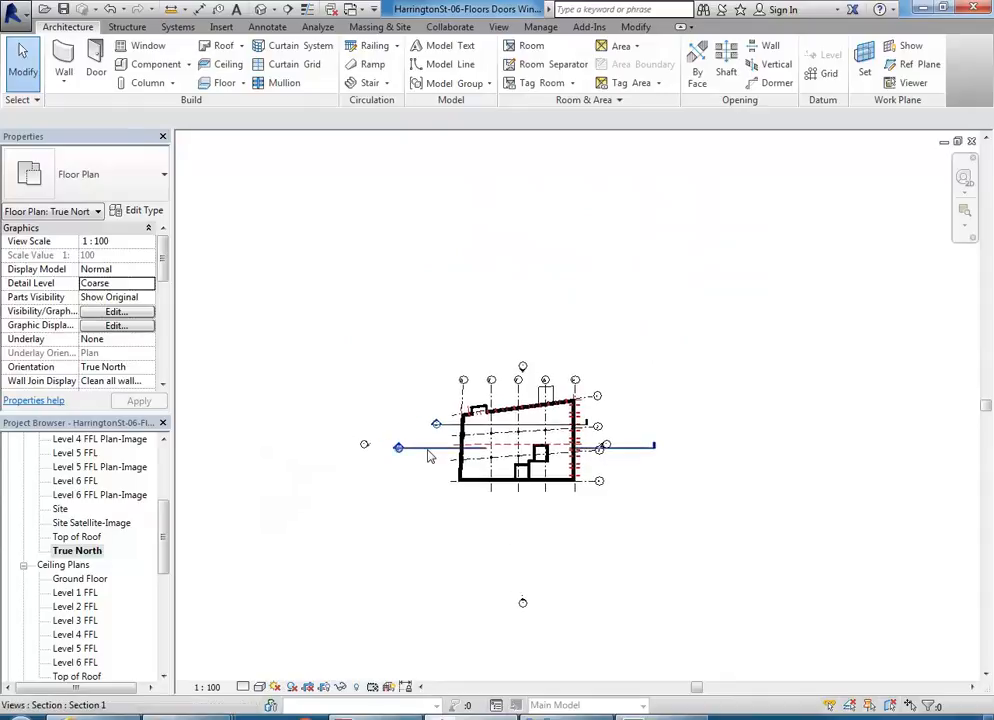
middle_drag(508, 514, 511, 531)
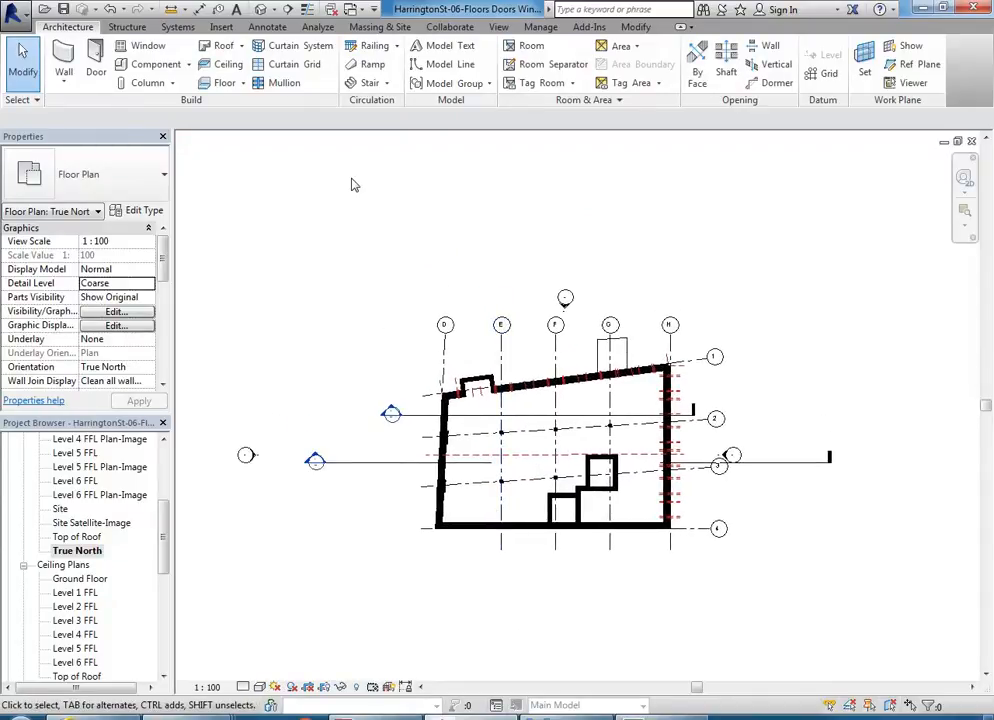
middle_drag(350, 184, 358, 234)
scroll(506, 433, up, 3)
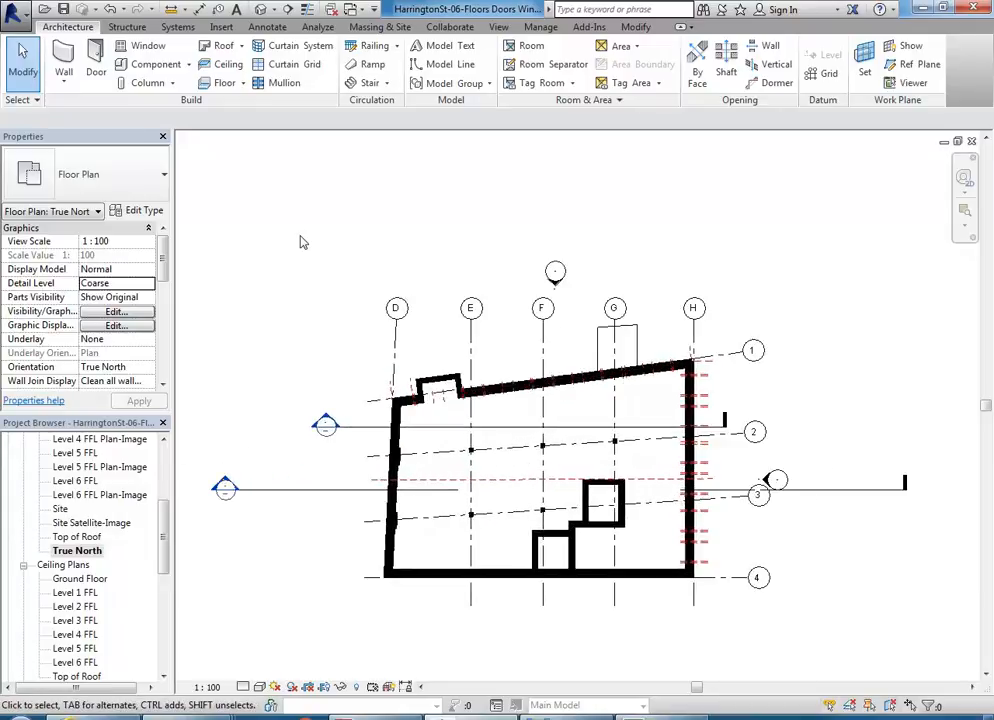
Step: Examine the project position options, including Rotate True North, without starting any of them
click(540, 27)
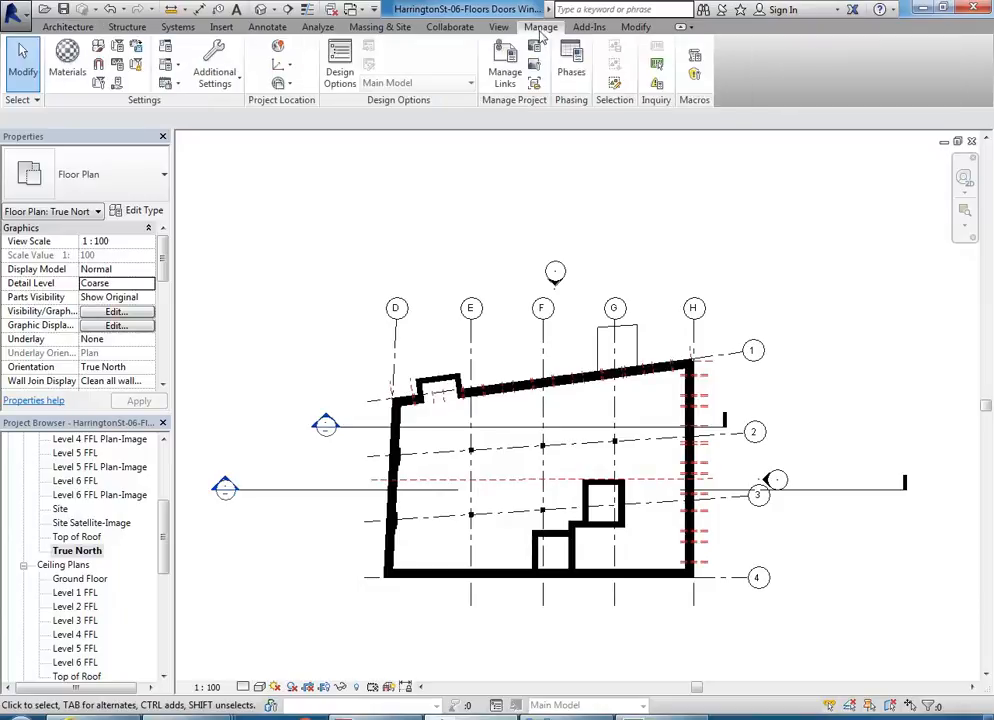
click(282, 83)
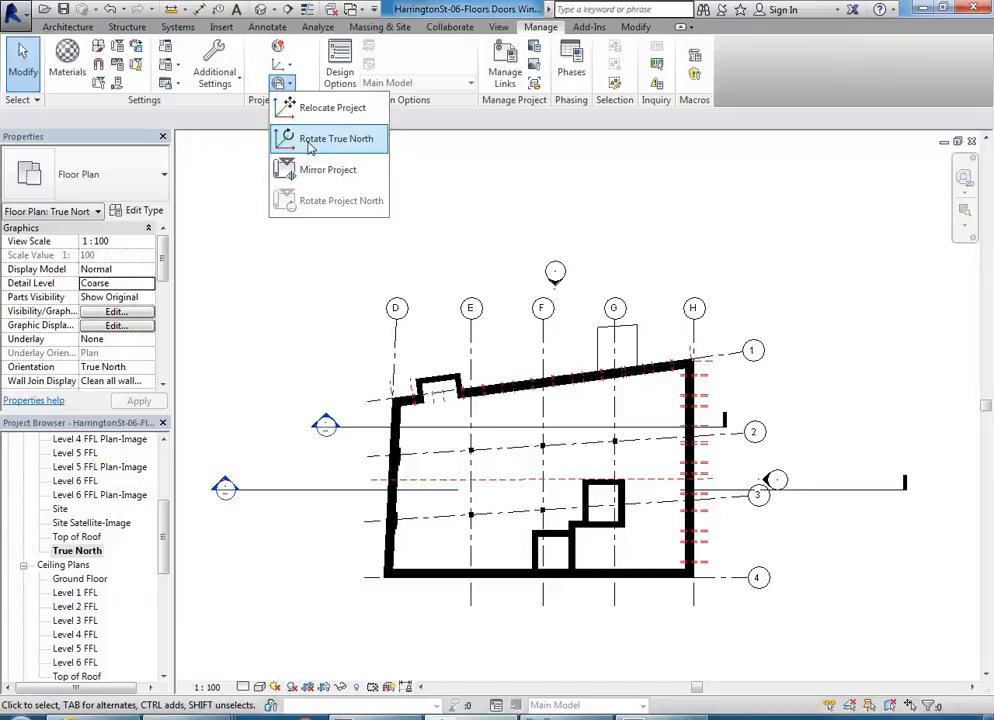
click(442, 202)
middle_drag(445, 216, 440, 261)
scroll(440, 260, down, 1)
scroll(717, 295, down, 1)
middle_drag(717, 295, 662, 332)
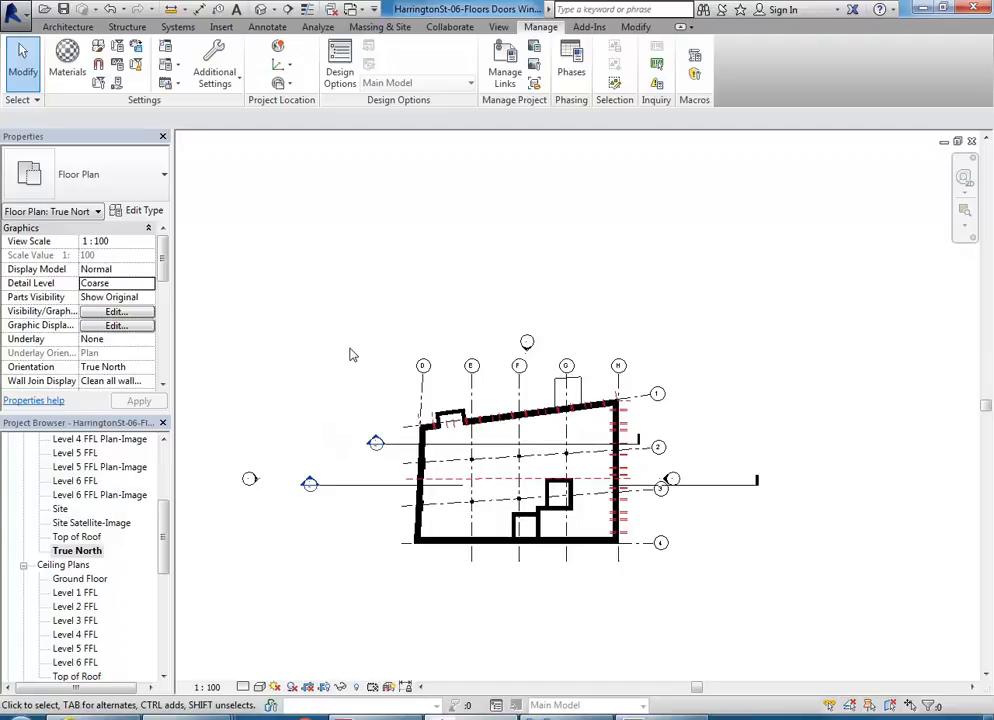
scroll(360, 356, down, 2)
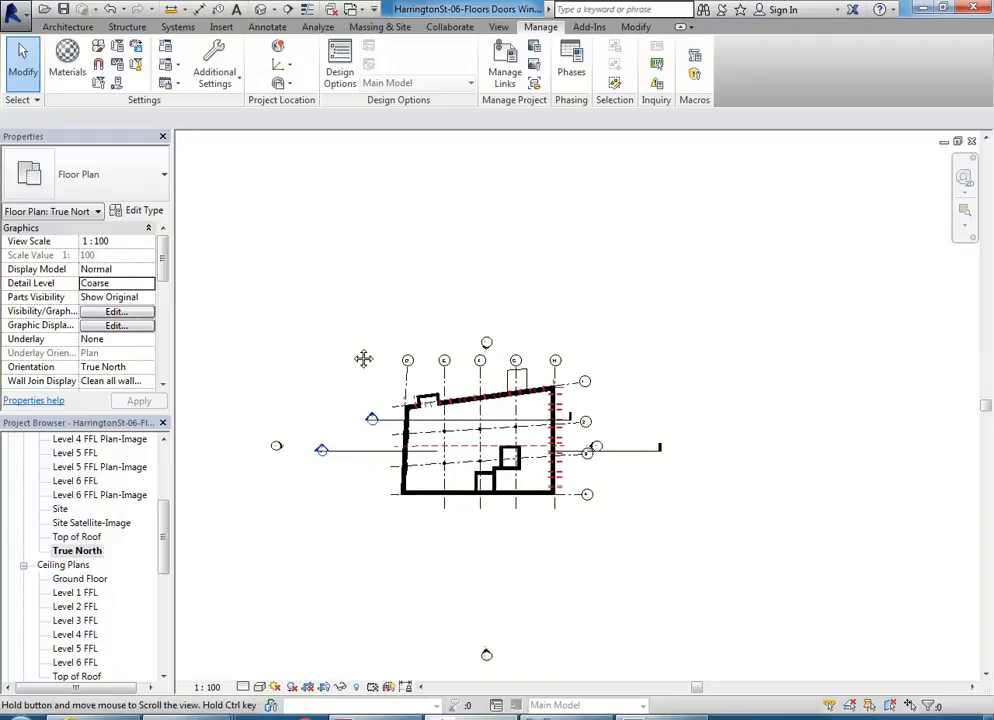
scroll(348, 306, up, 2)
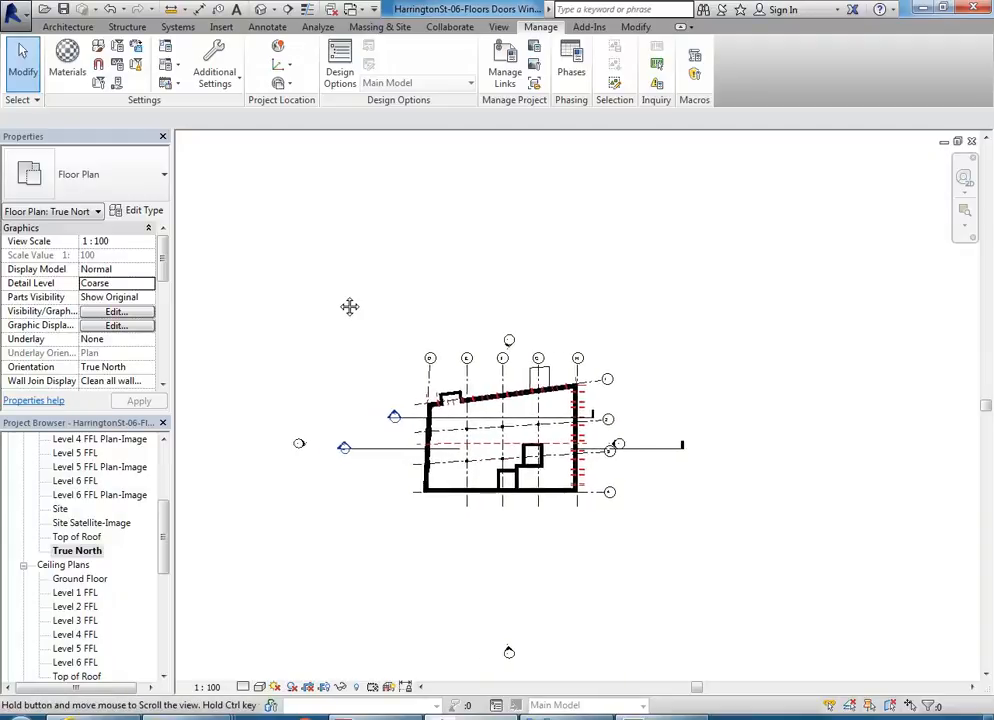
scroll(350, 318, down, 2)
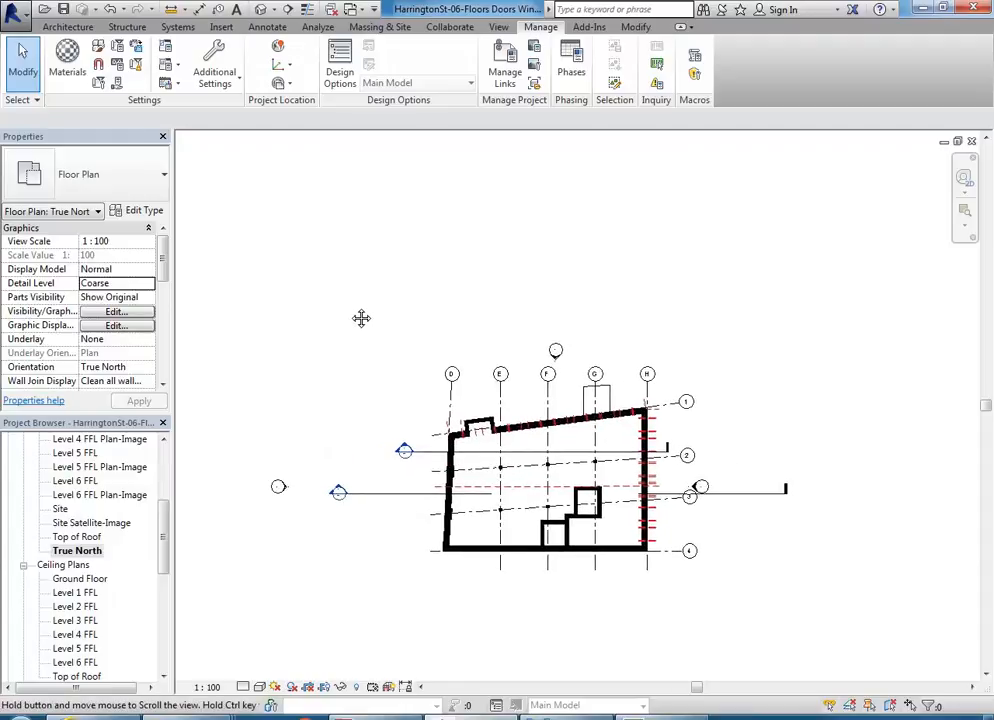
scroll(380, 333, down, 1)
scroll(362, 326, up, 1)
scroll(344, 295, up, 2)
scroll(336, 291, down, 2)
scroll(336, 291, up, 1)
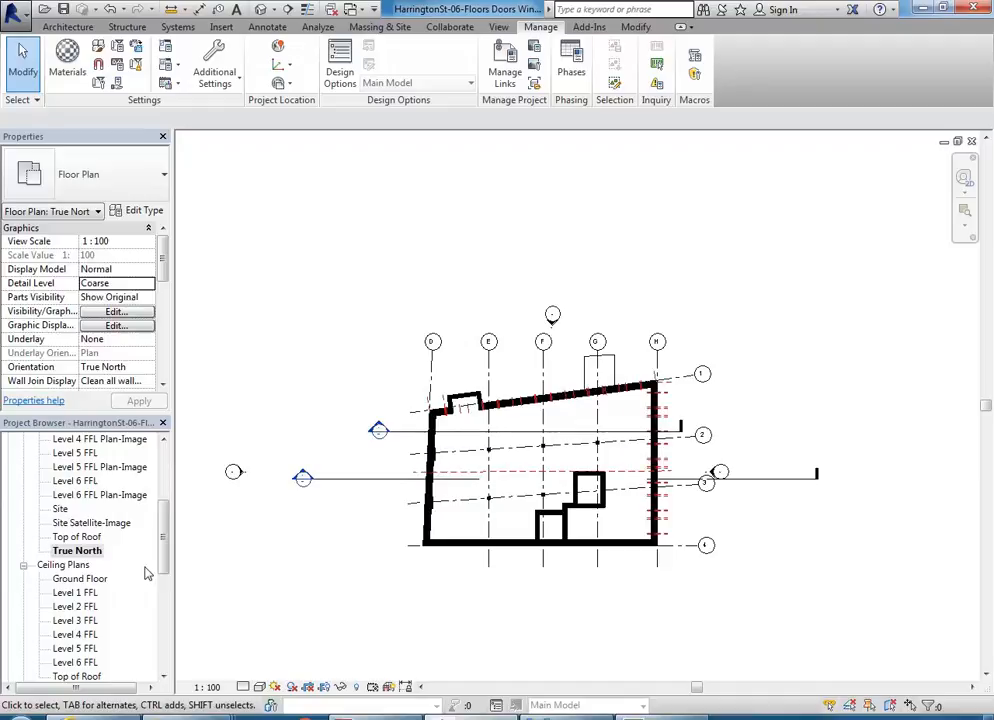
Step: Open the 3D View 1 perspective and compare it with its shadows switched off and on again
scroll(165, 571, down, 4)
drag(165, 571, 162, 503)
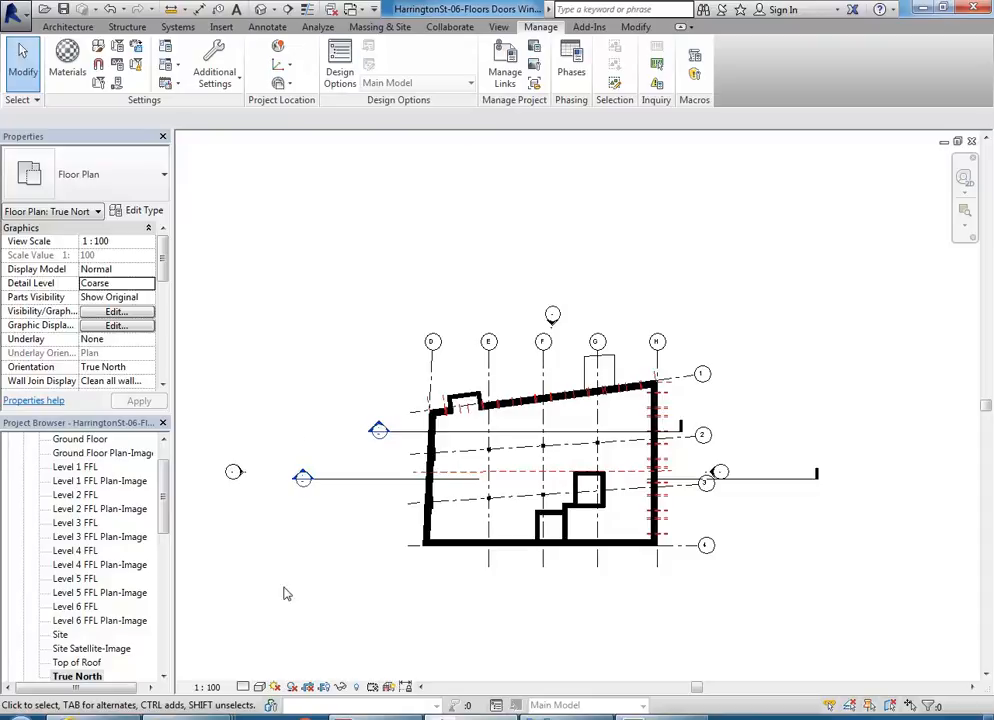
drag(165, 494, 165, 568)
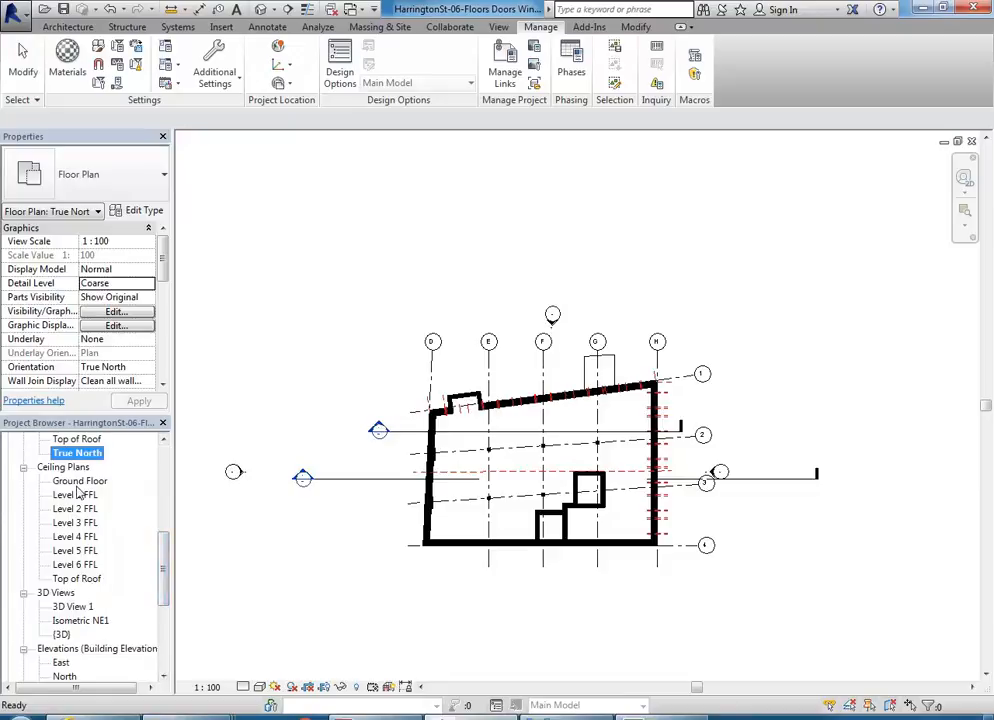
double_click(75, 606)
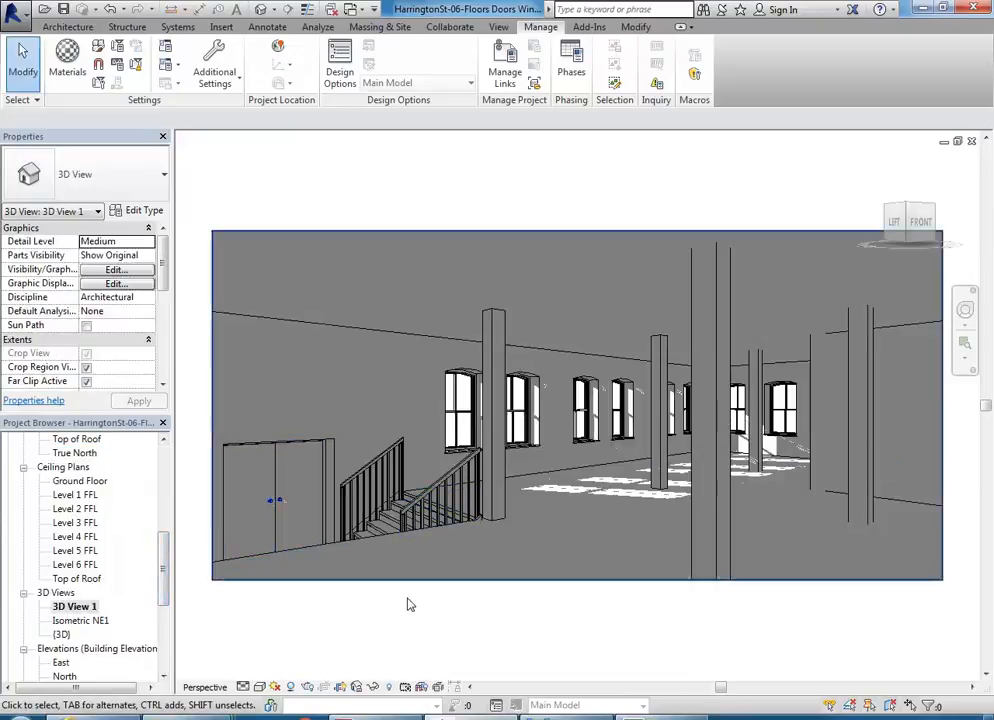
click(292, 688)
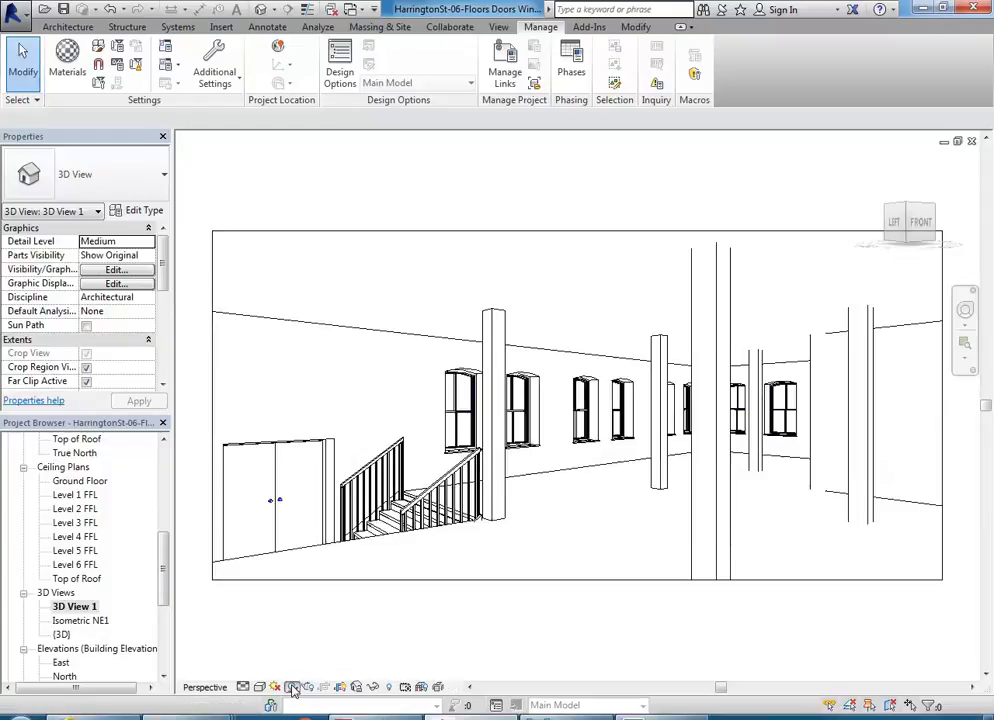
click(292, 688)
Step: Preview the perspective view in the Realistic visual style and return it to Hidden Line
click(260, 688)
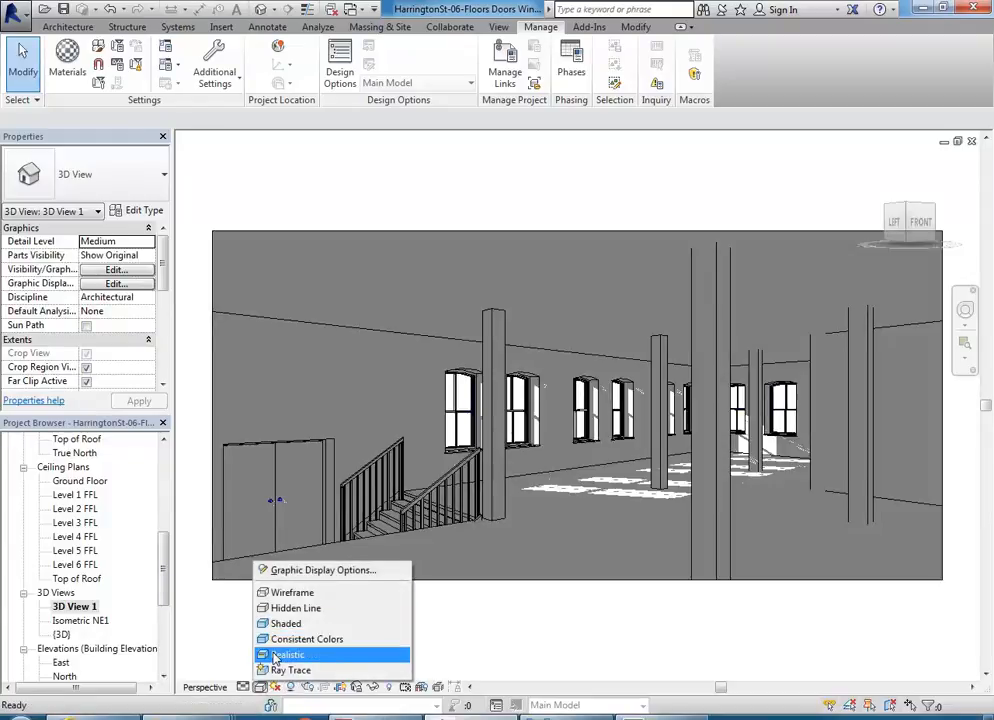
click(272, 654)
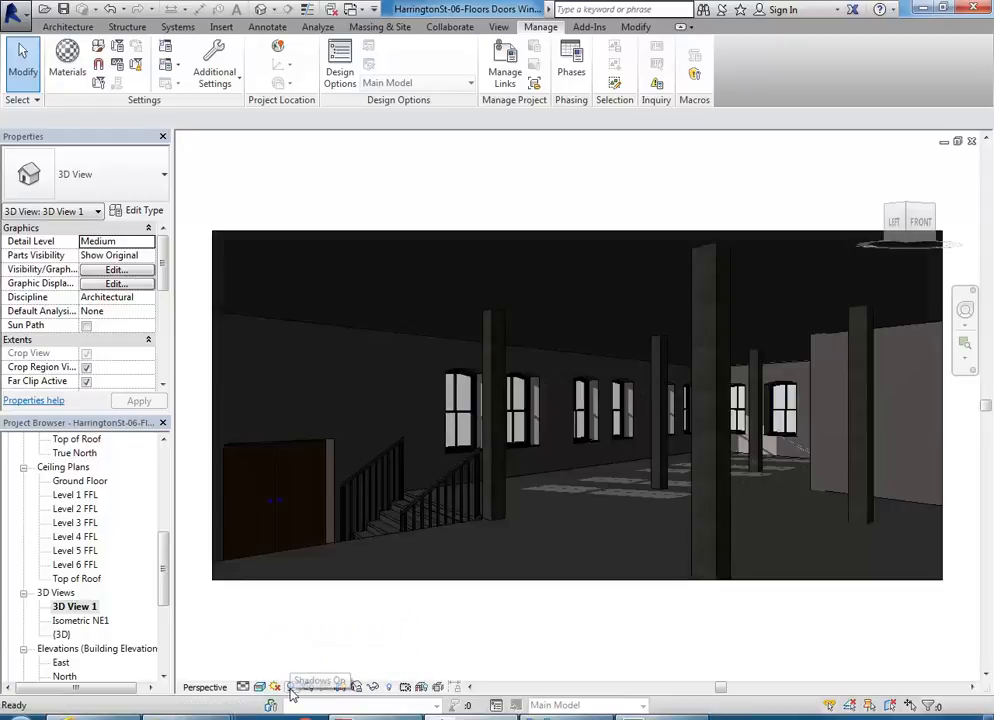
click(291, 689)
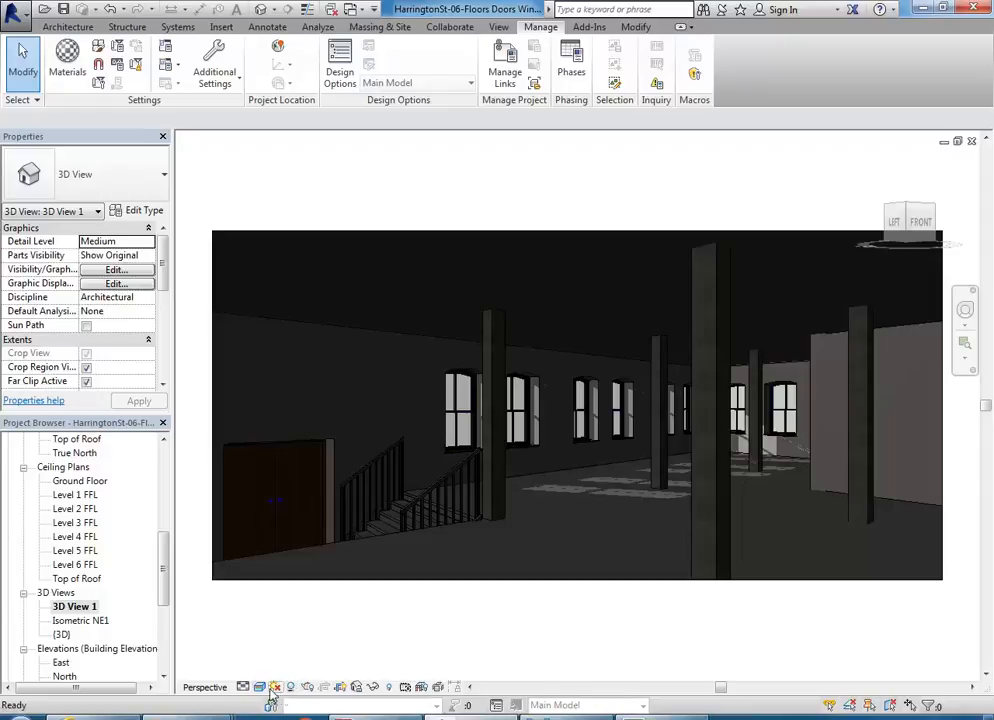
click(259, 687)
click(290, 609)
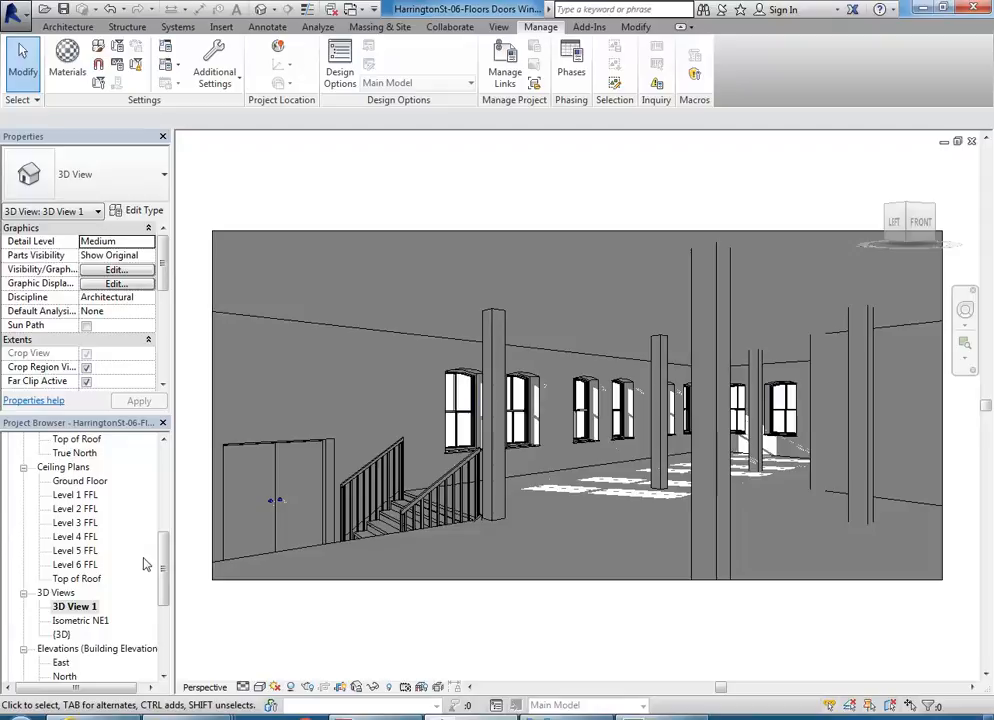
Step: Reopen the True North floor plan, then open the existing sheet A101 - Unnamed
double_click(77, 453)
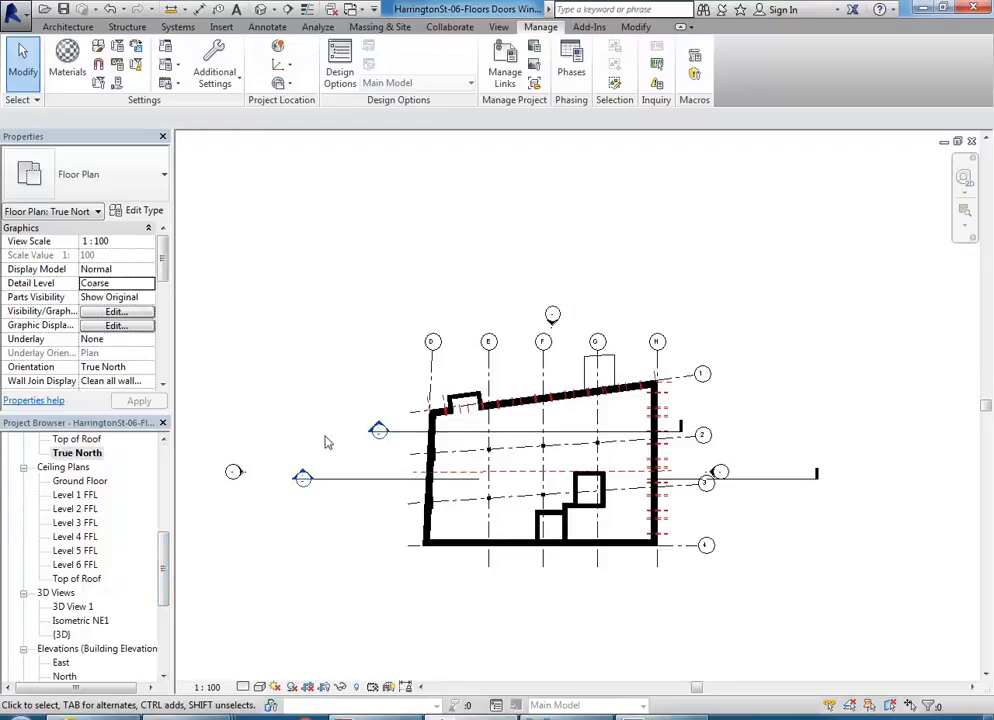
scroll(128, 470, down, 5)
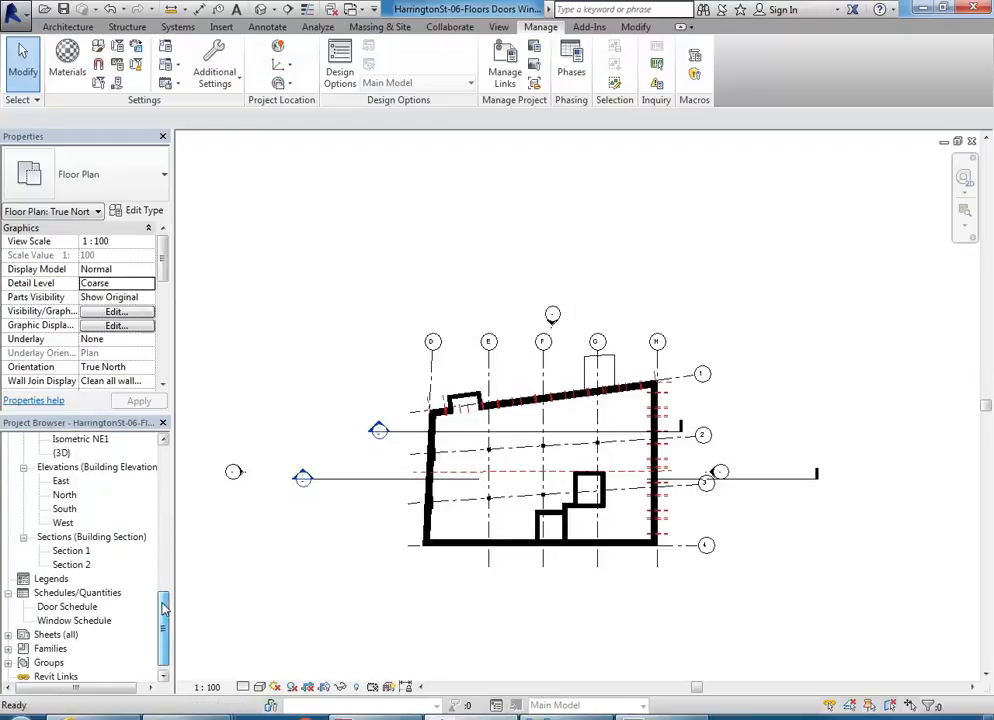
double_click(50, 621)
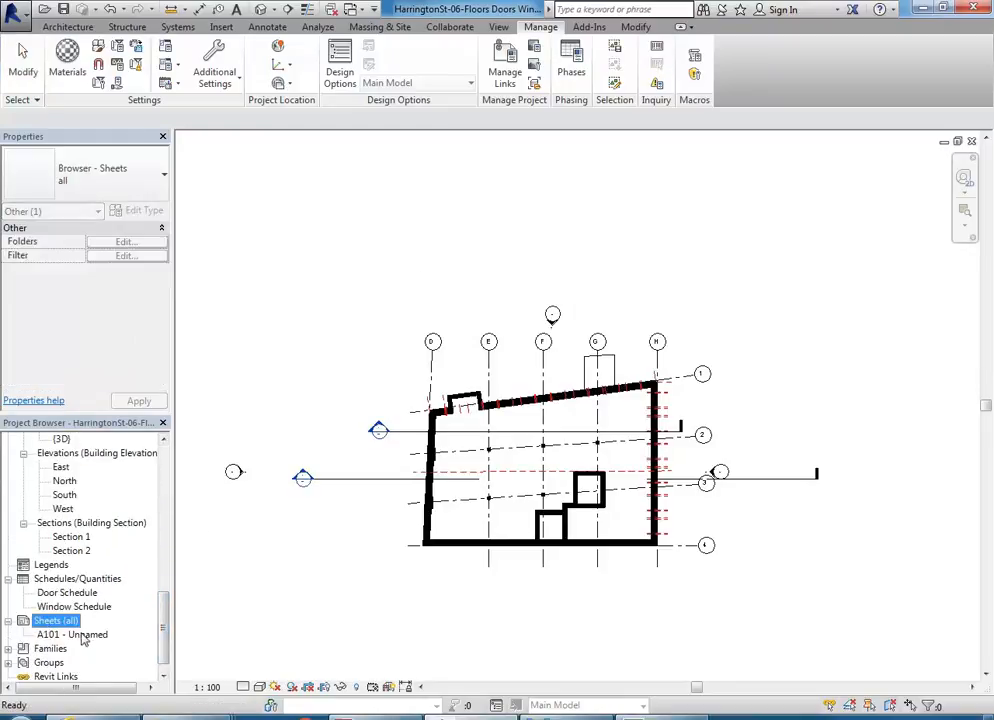
double_click(73, 634)
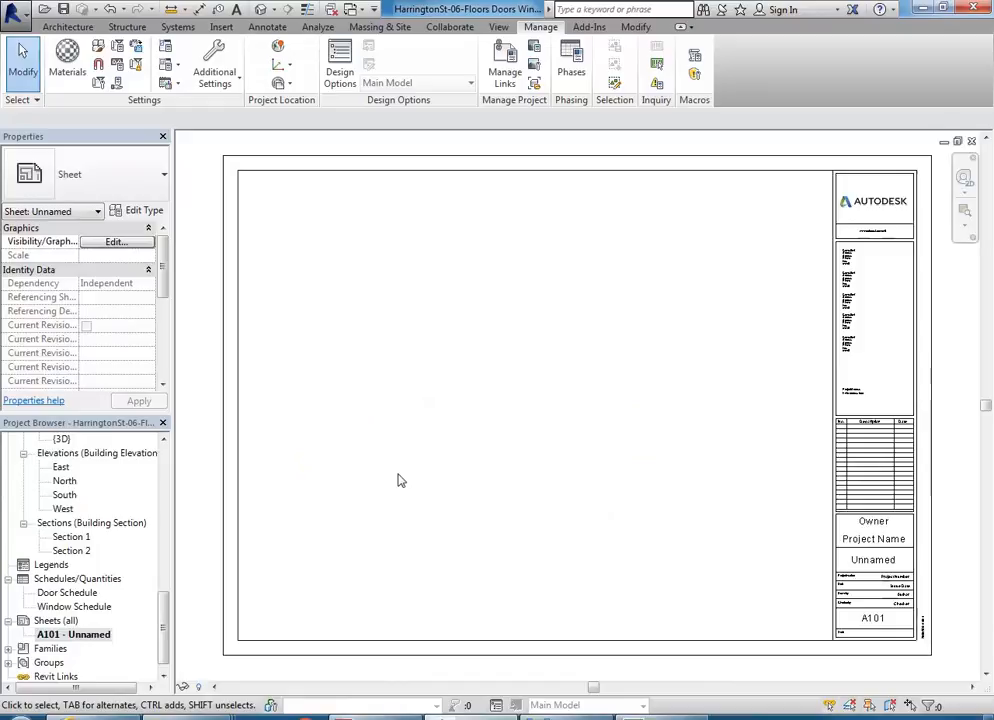
Step: Start a new sheet and look for a title block to load in the Australia library's Titleblocks folder
click(60, 621)
right_click(60, 622)
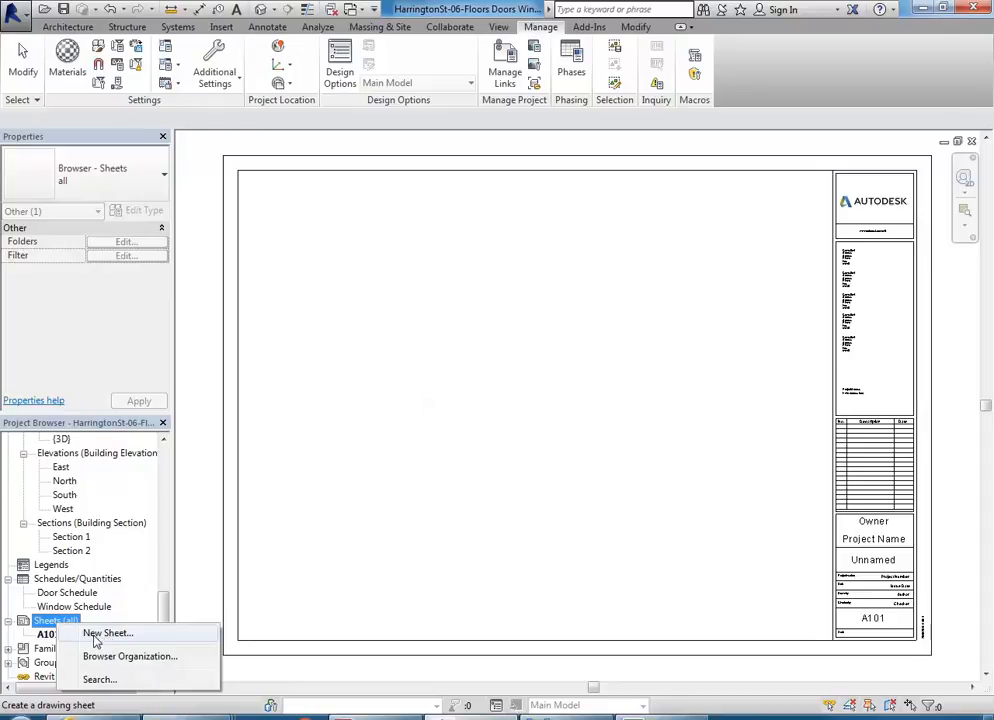
click(96, 636)
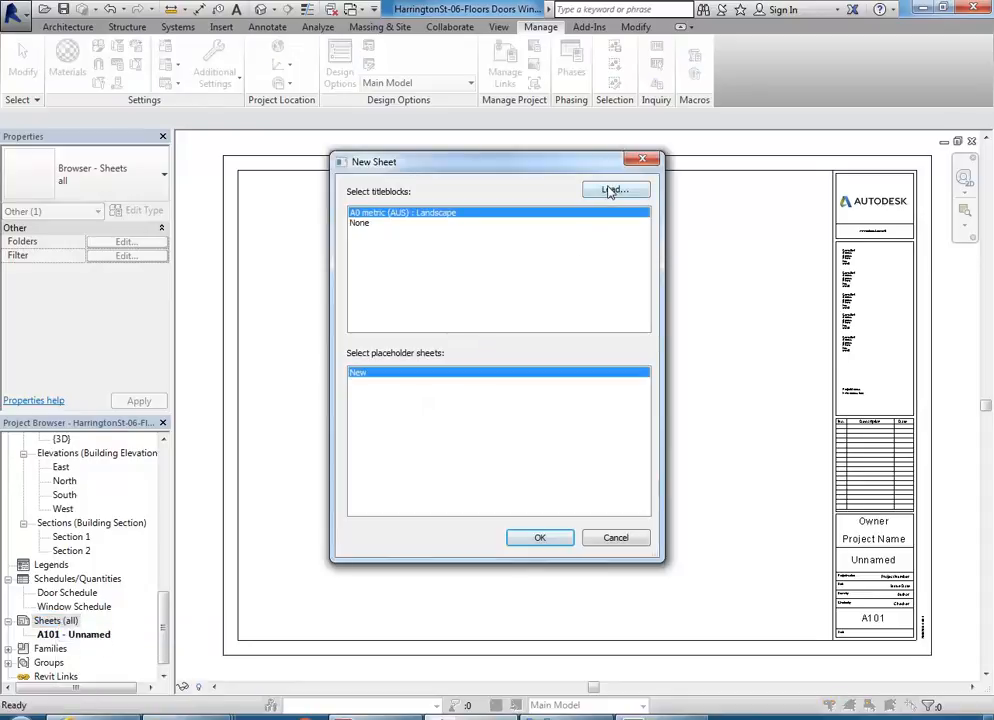
click(608, 191)
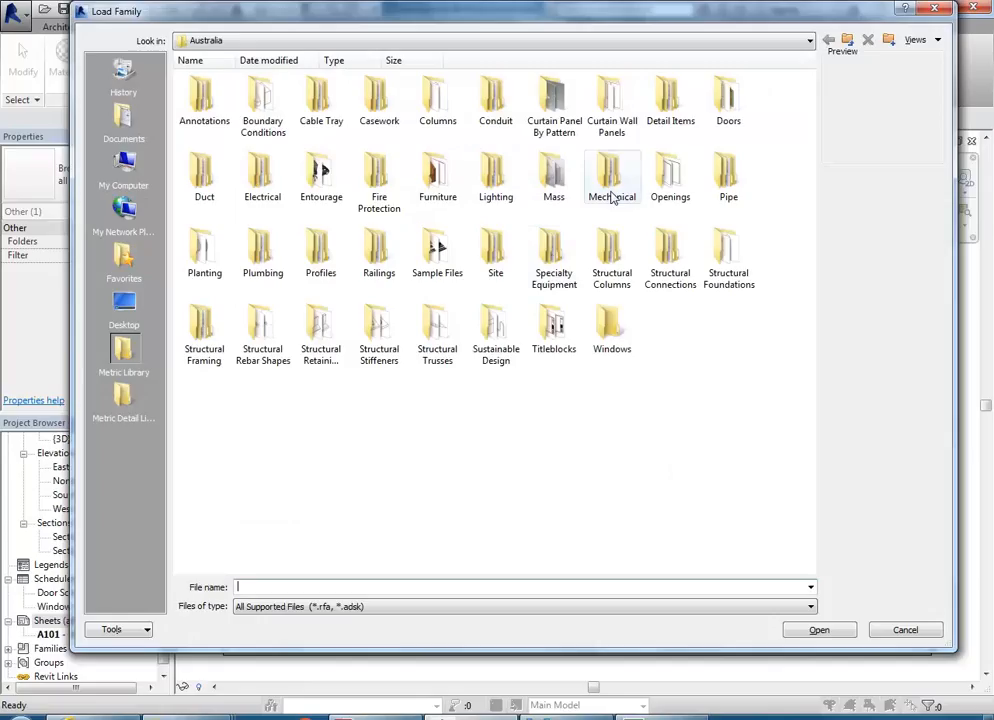
double_click(556, 350)
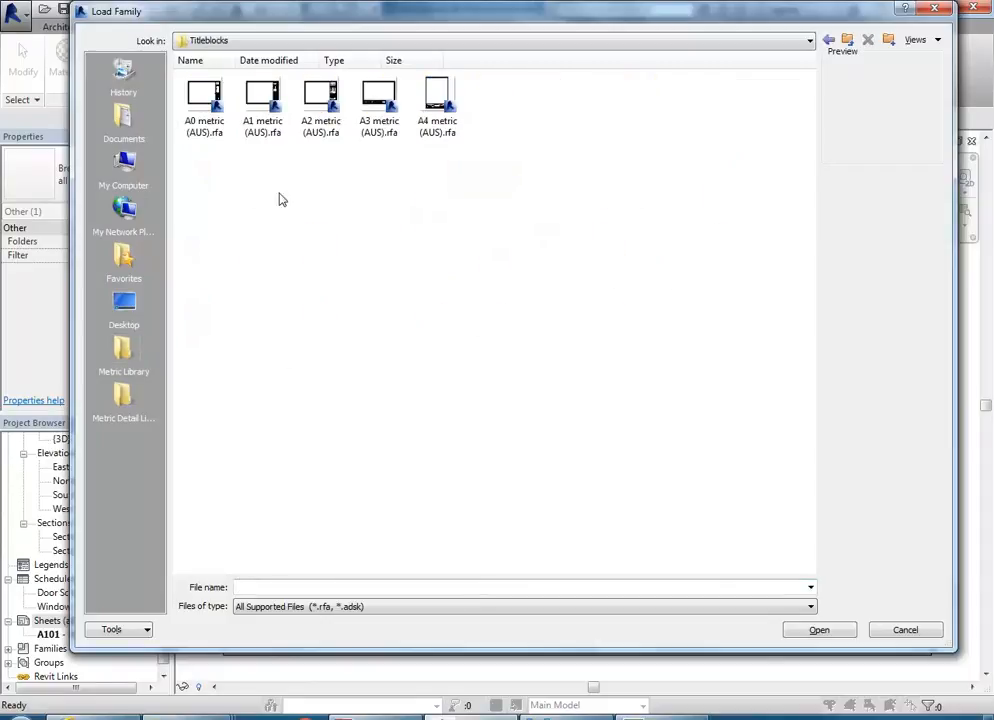
Step: Browse to EDU_DC_InteriorDesign on the StudentResources drive, add its Revit Library folder as a shortcut location and open it
click(331, 40)
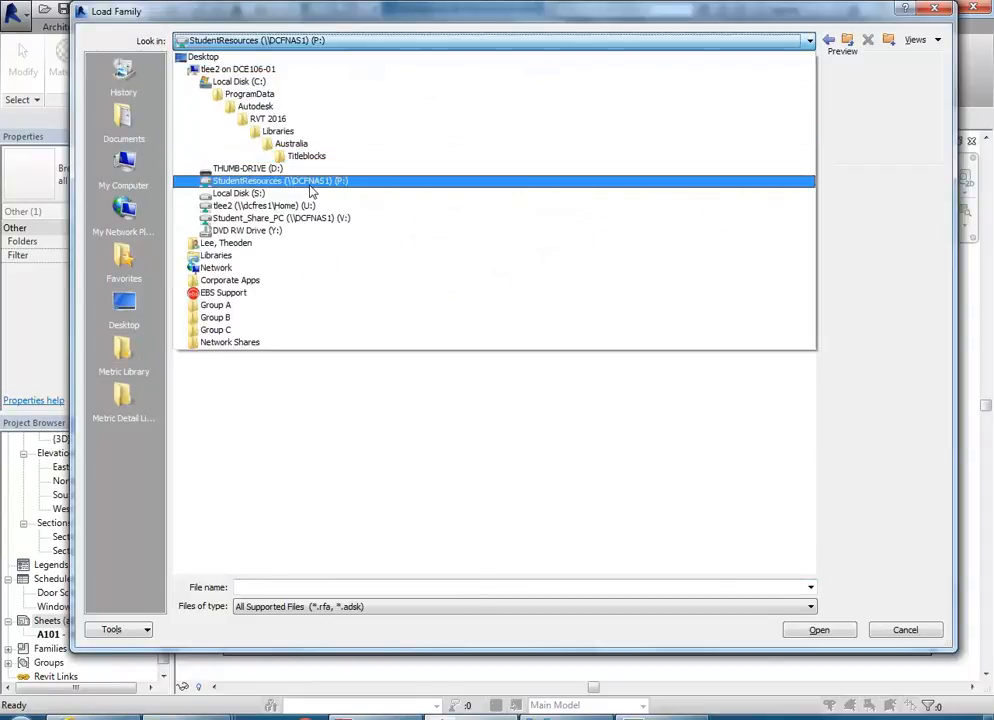
click(311, 184)
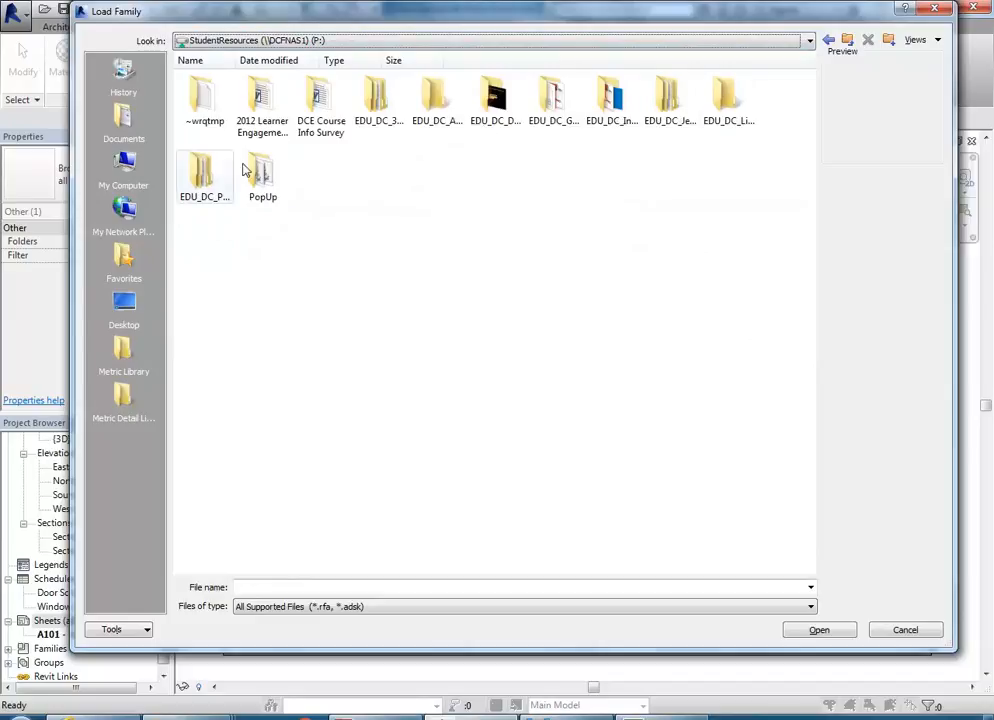
double_click(612, 98)
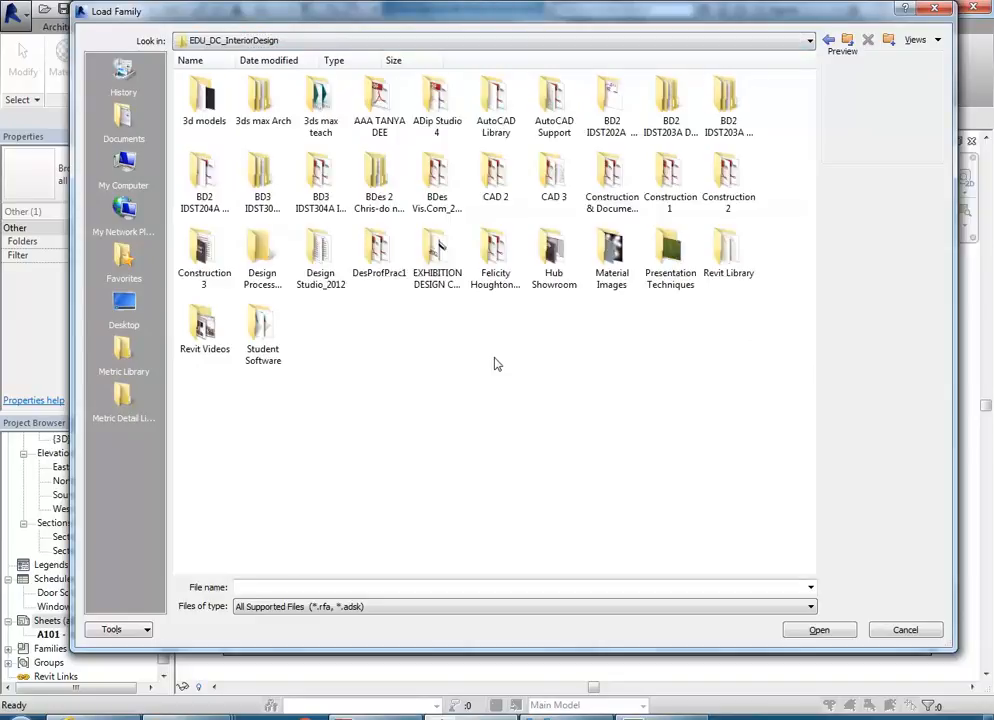
click(728, 255)
drag(116, 468, 120, 448)
click(123, 443)
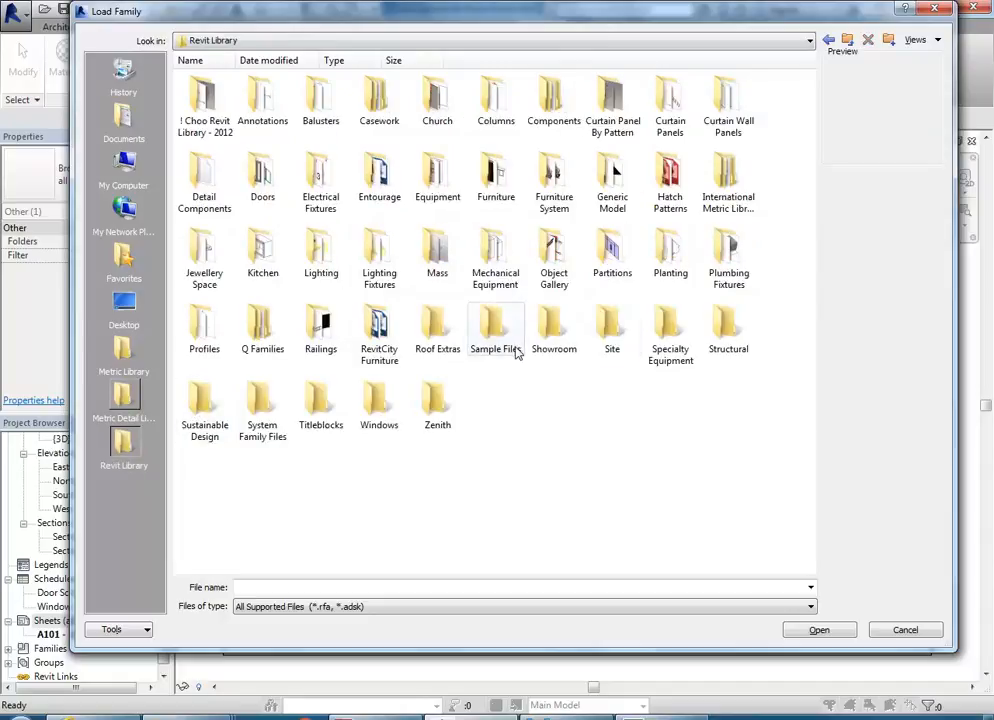
Step: Open the Revit Library's Titleblocks folder and preview the A2 title blocks, including the Enmore and Landscape Below DCE variants
double_click(319, 405)
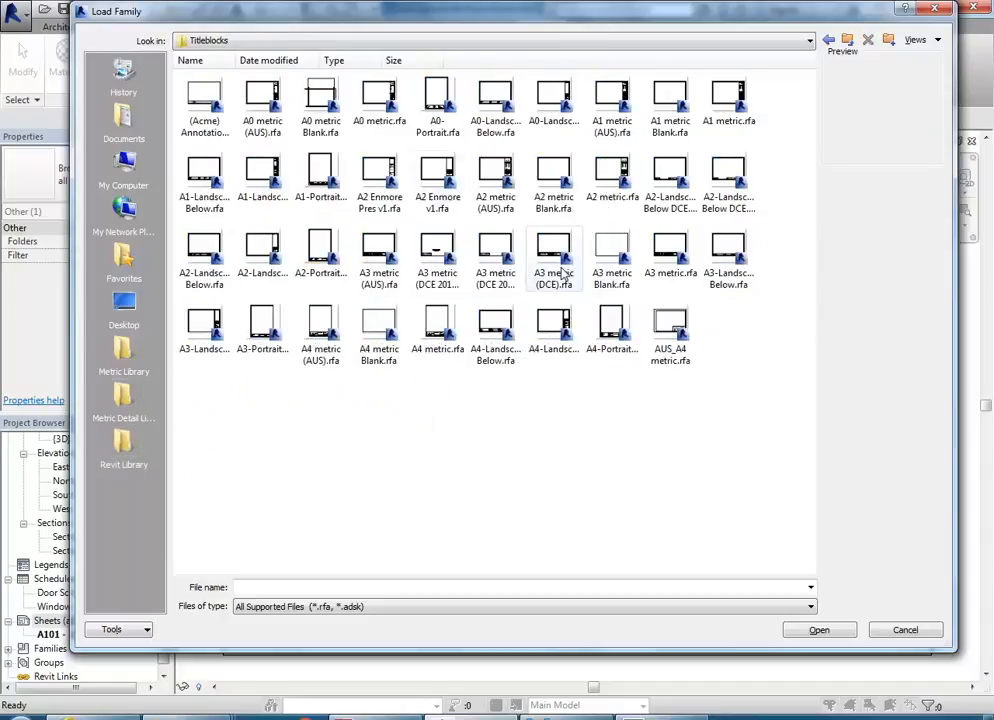
click(552, 172)
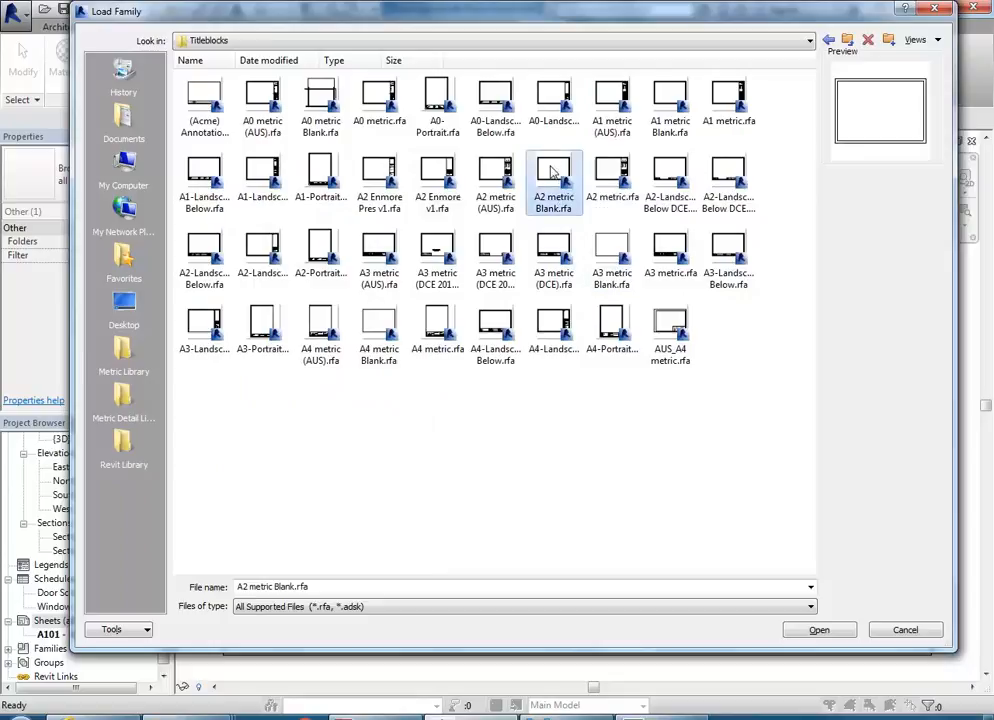
click(497, 178)
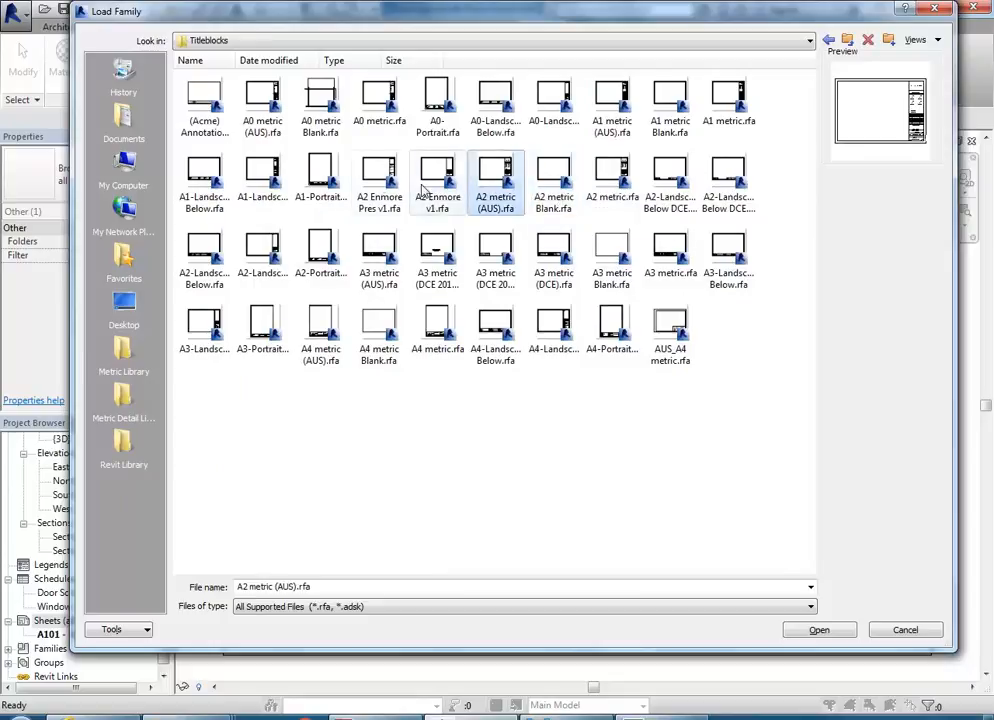
click(376, 182)
click(437, 180)
click(370, 185)
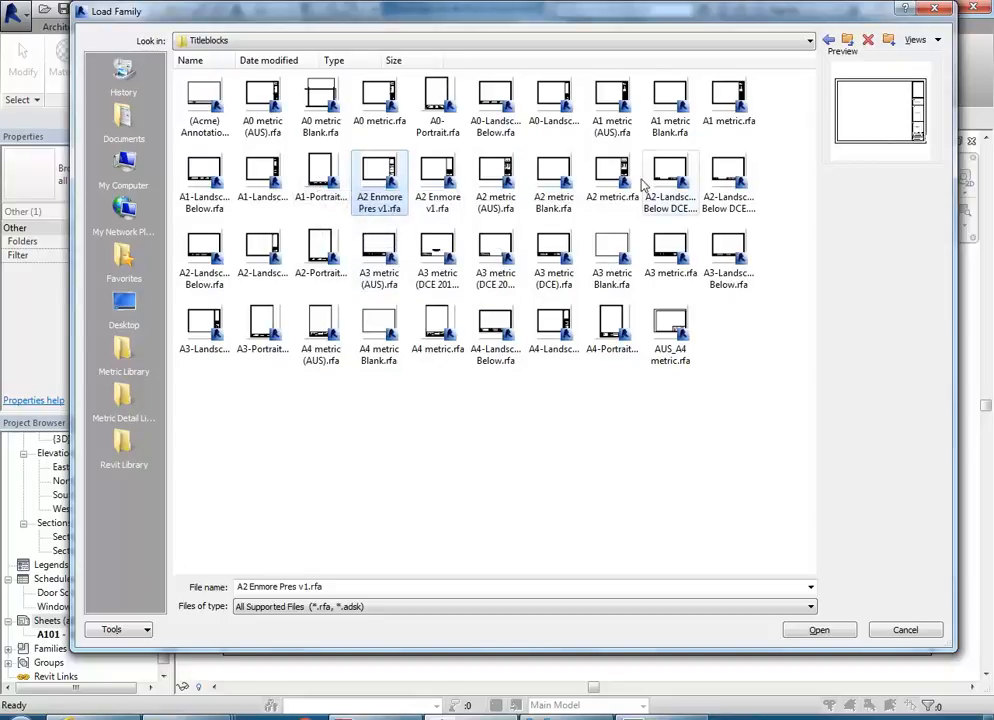
click(610, 178)
click(659, 185)
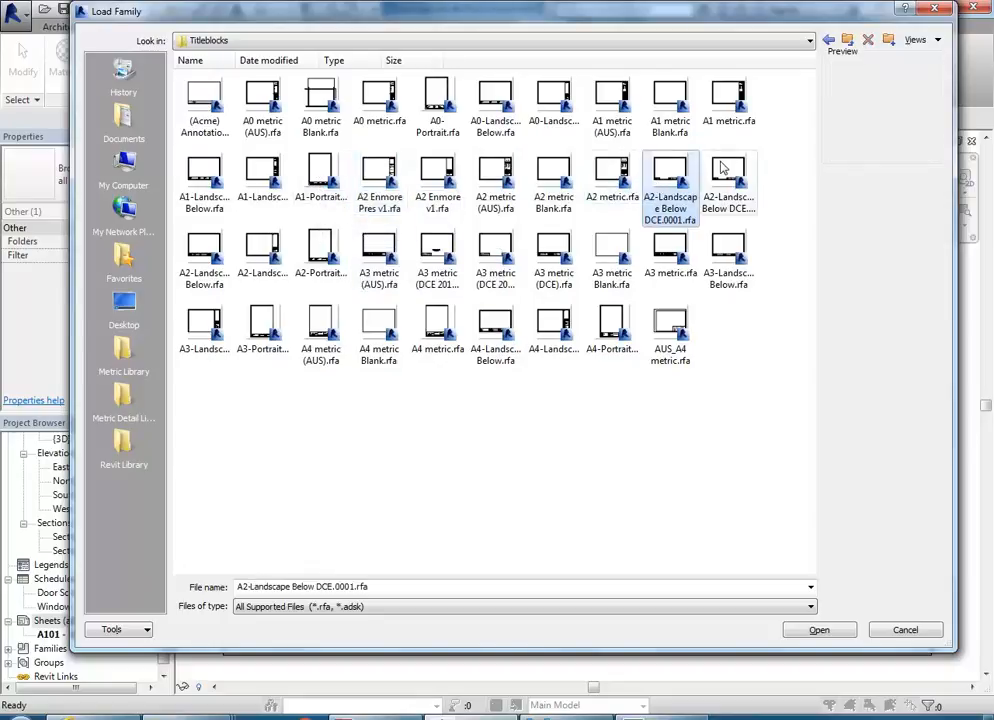
click(722, 170)
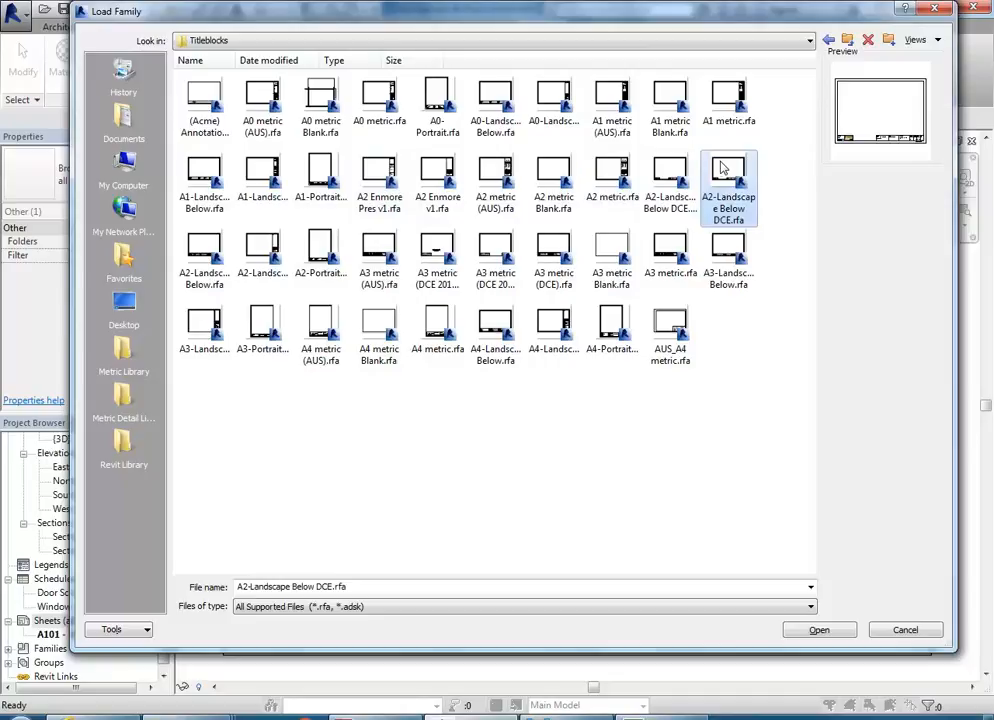
click(666, 172)
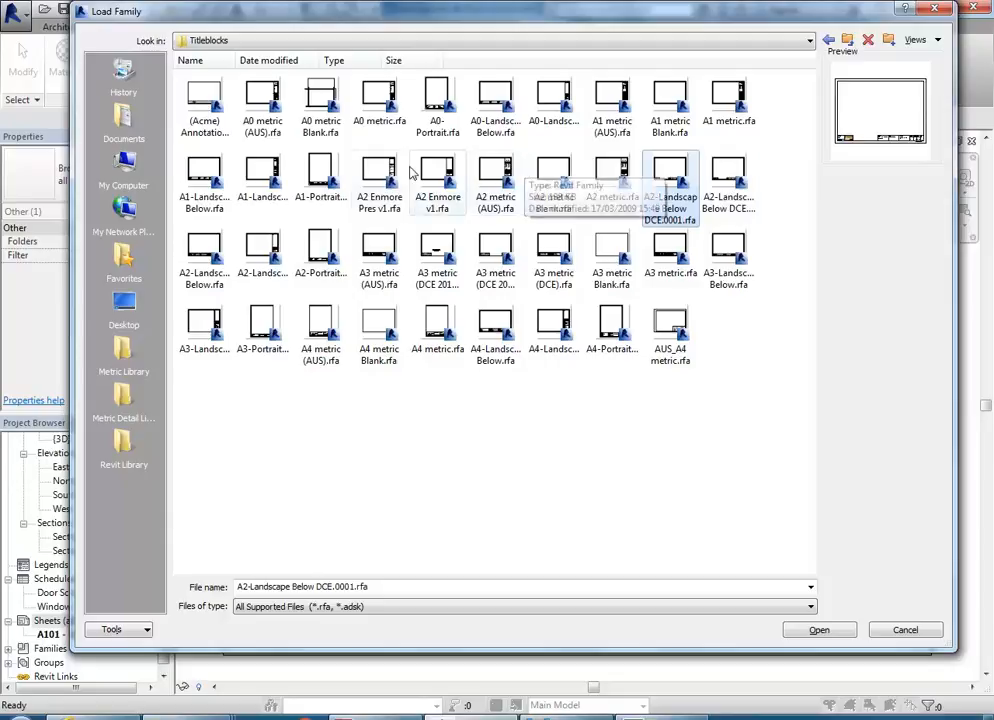
click(718, 180)
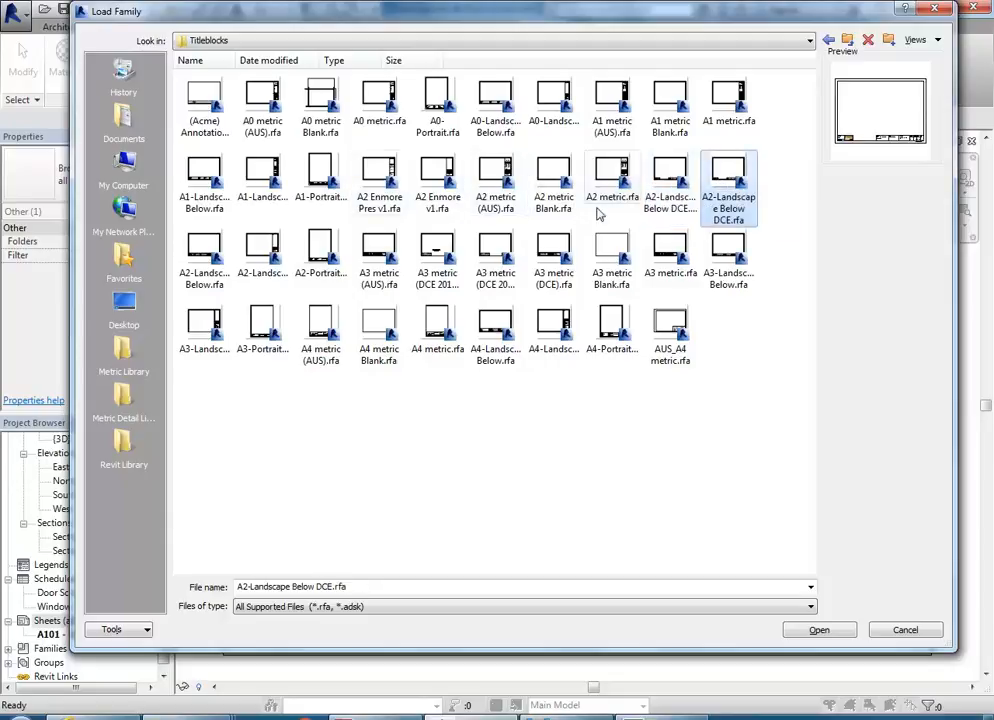
Step: Compare the A3 title blocks, load A3 metric (DCE 2012).rfa and create the new sheet with it
click(380, 255)
click(453, 265)
click(496, 262)
click(445, 265)
click(497, 262)
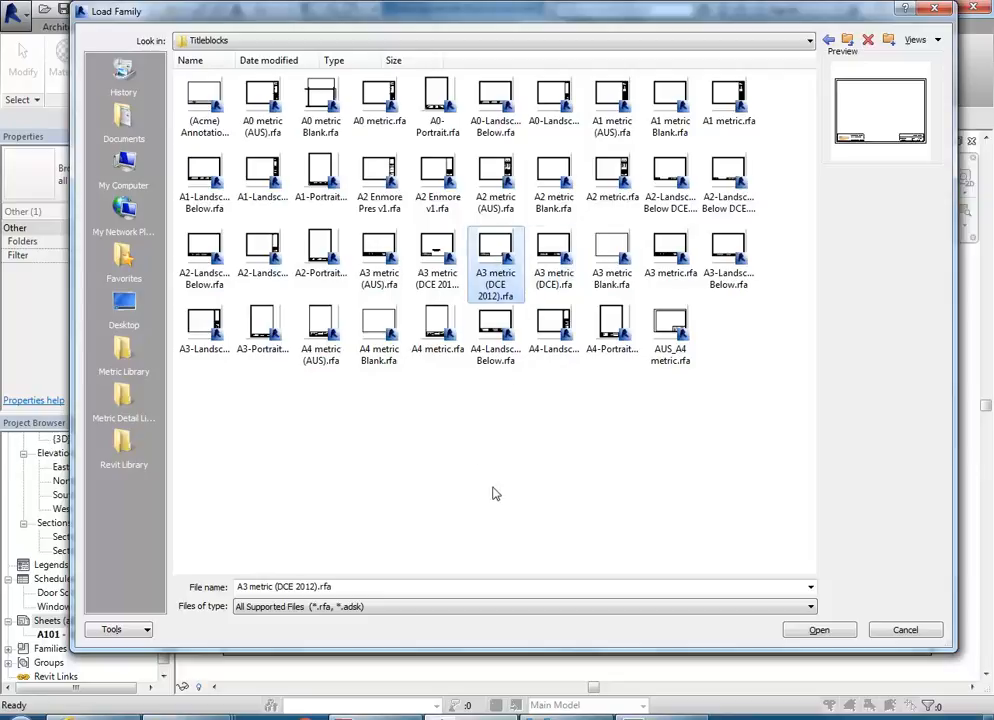
double_click(488, 258)
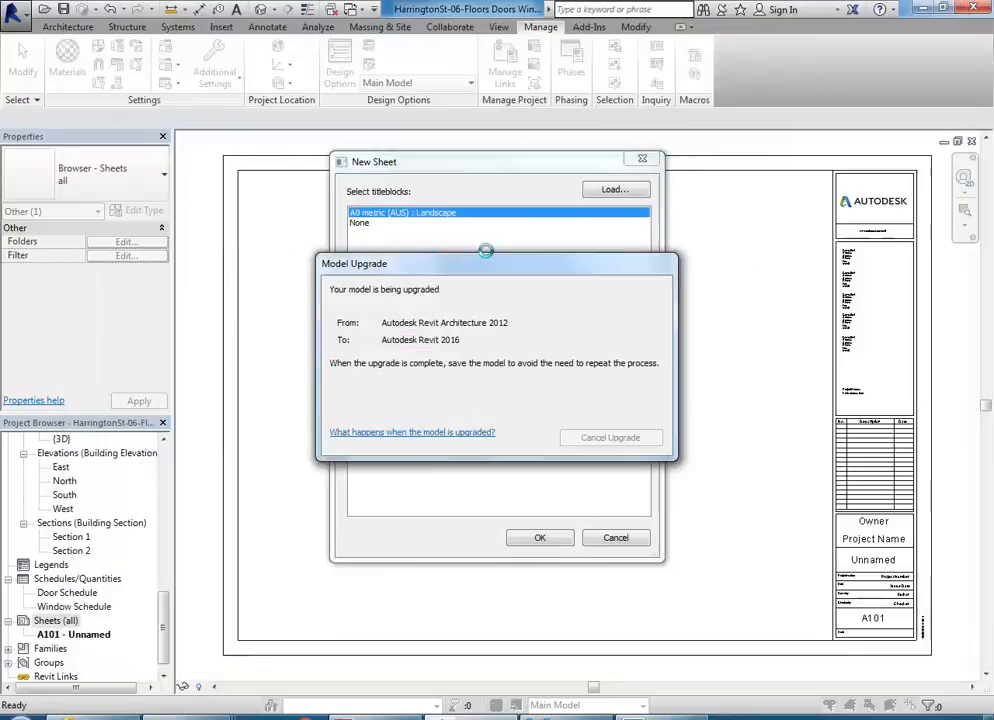
click(535, 542)
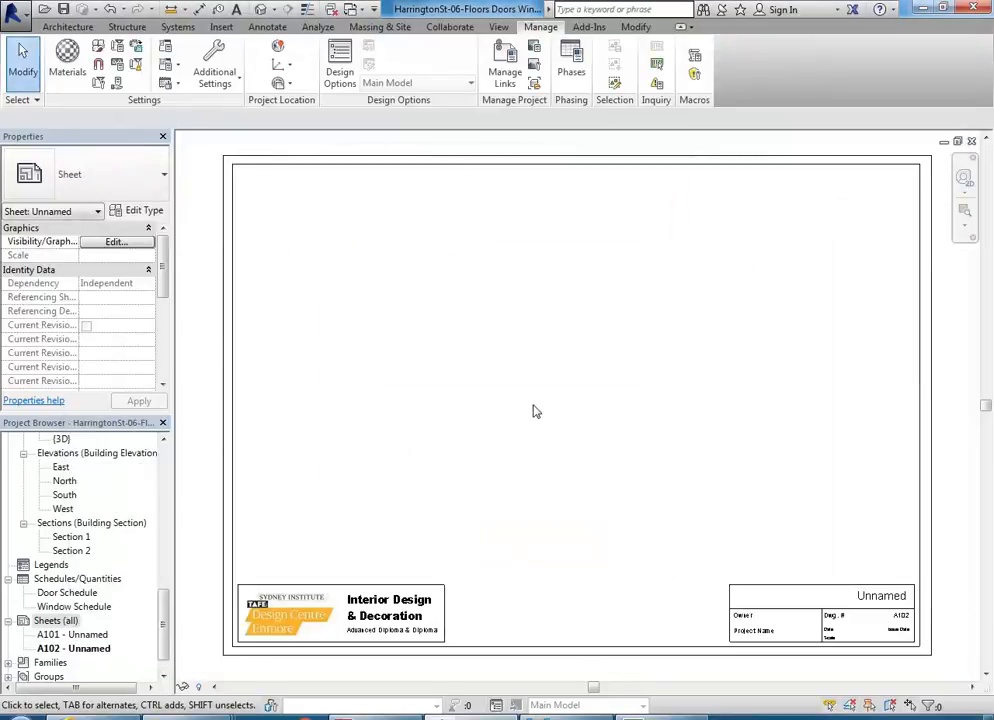
Step: Open the Ground Floor plan view and duplicate it with detailing
drag(166, 624, 166, 470)
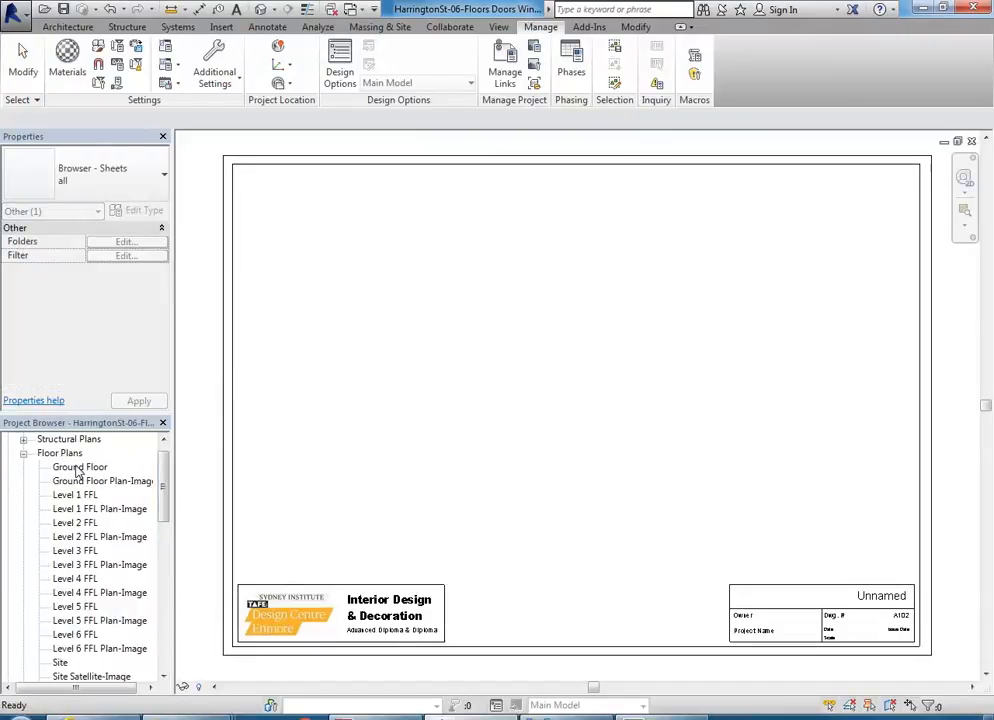
double_click(78, 468)
scroll(455, 324, down, 2)
middle_drag(462, 330, 459, 295)
scroll(468, 331, up, 1)
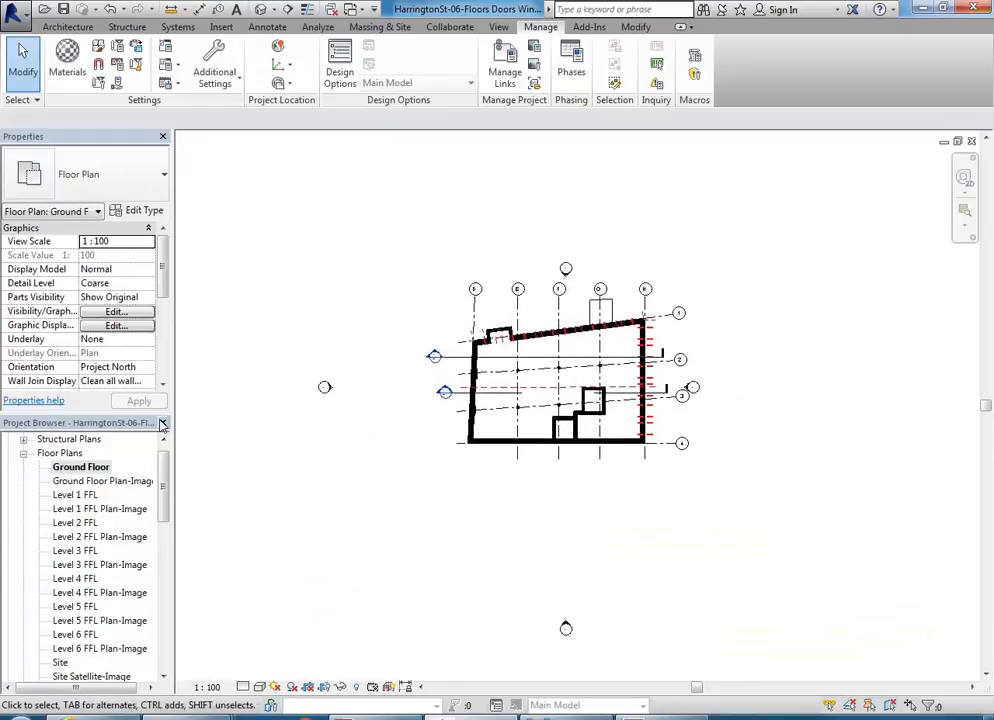
right_click(85, 467)
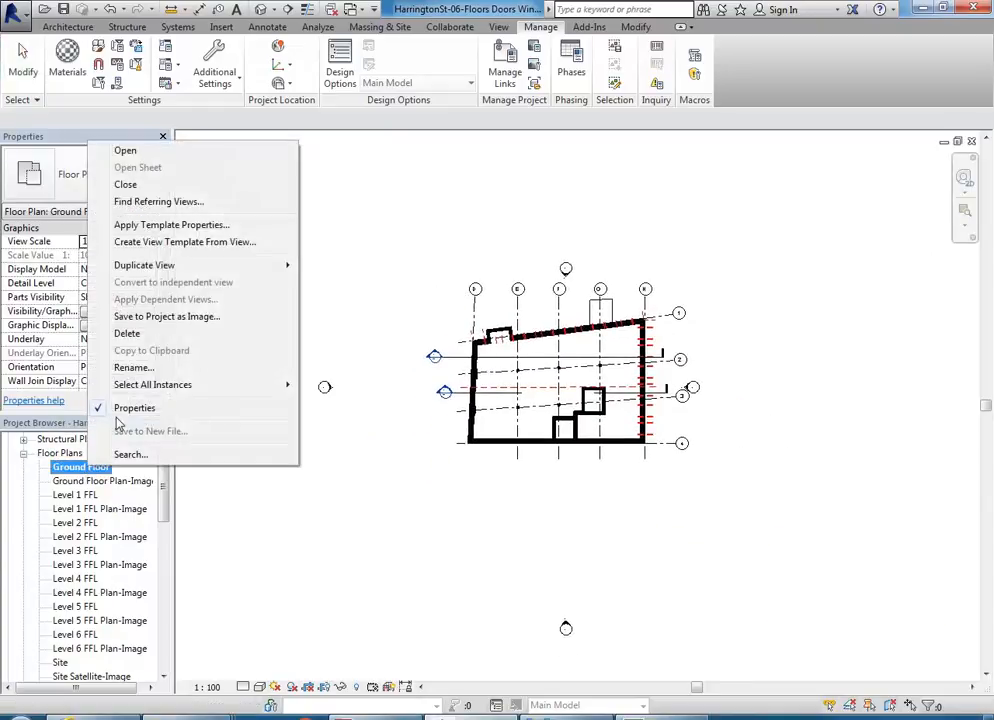
mouse_move(129, 265)
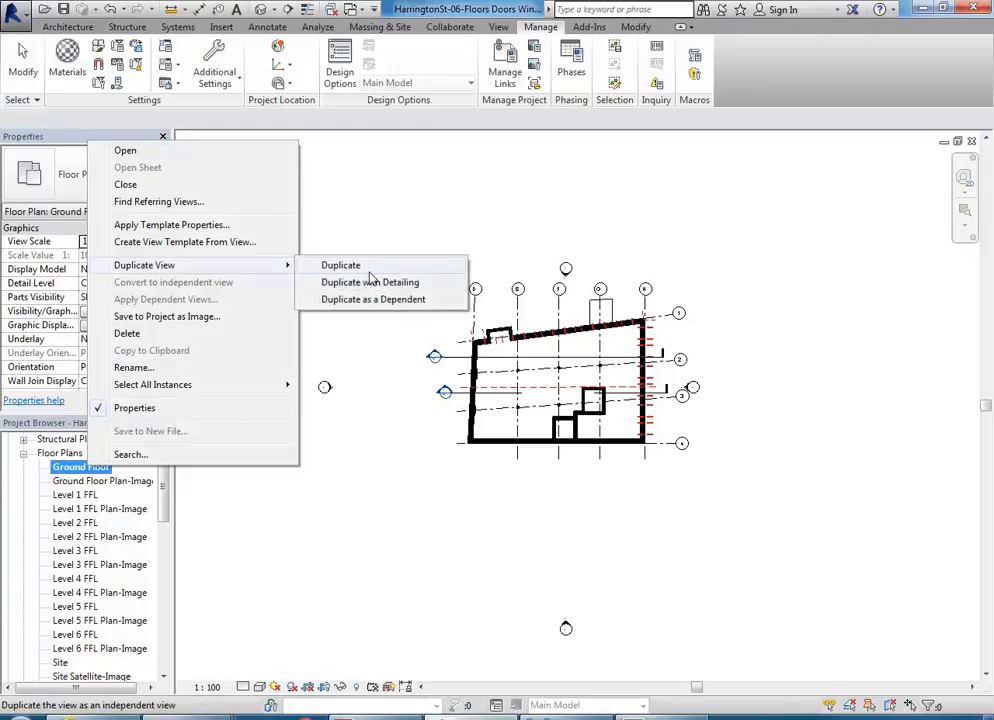
click(370, 283)
Step: Rename the duplicated Ground Floor view to Ground Floor Plan
right_click(105, 481)
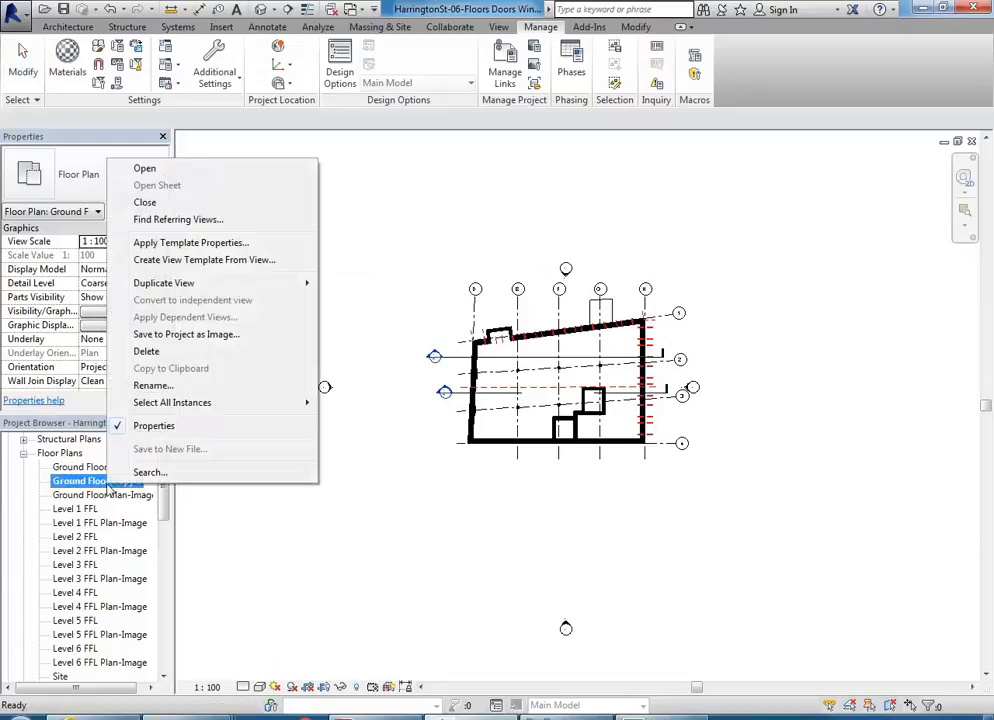
click(142, 385)
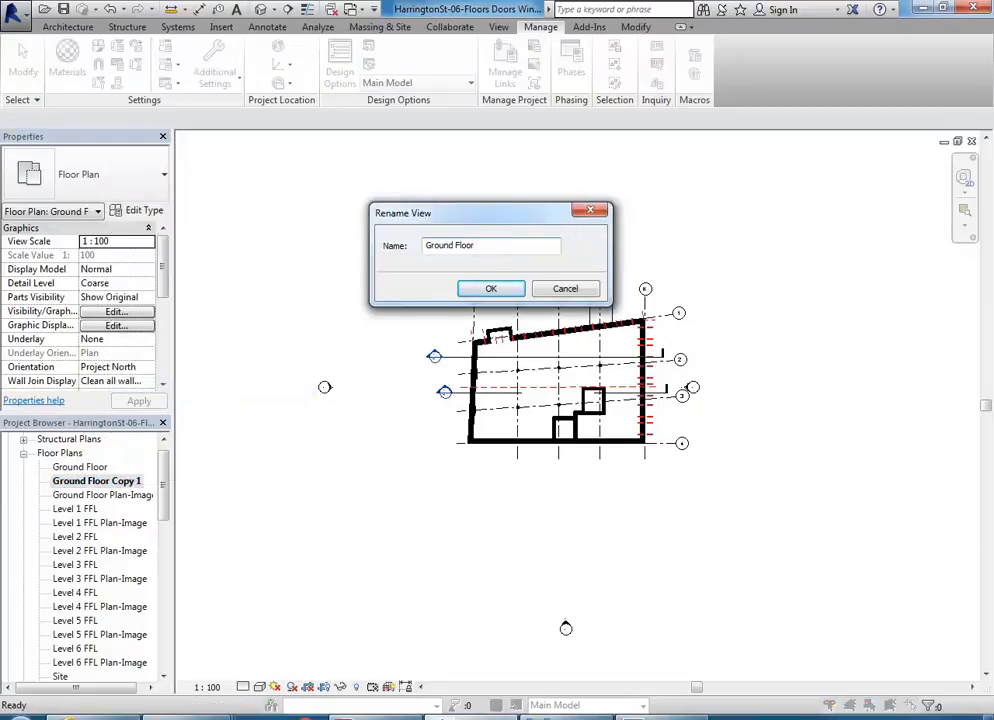
text(Ground Floor Plan)
key(Return)
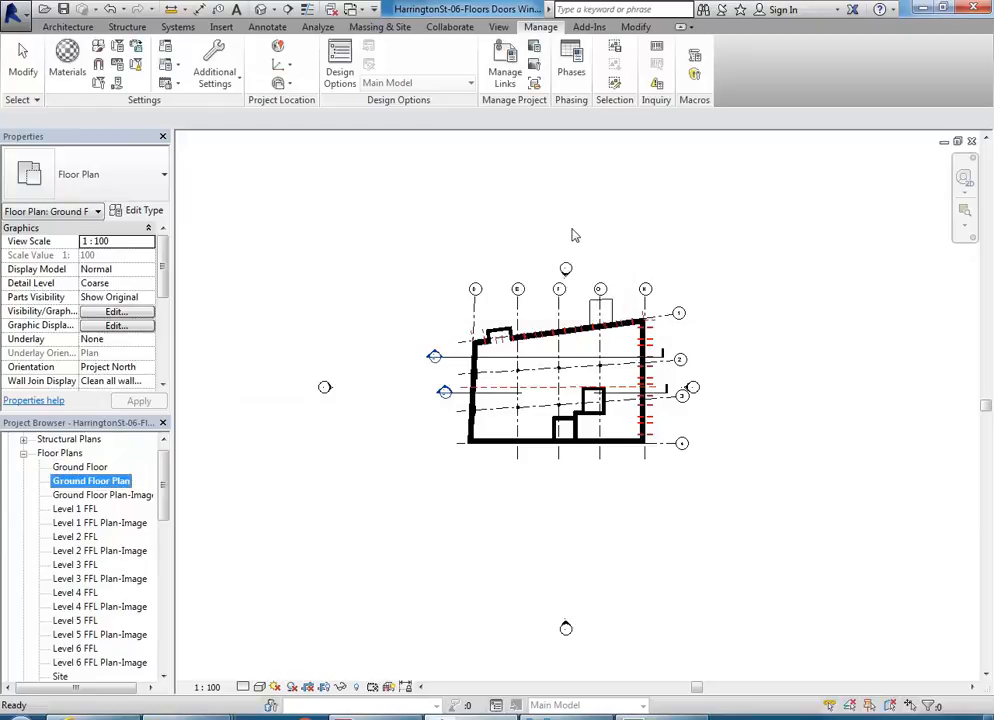
Step: Hide the elevation markers in the Ground Floor Plan view by category
drag(291, 325, 360, 424)
drag(289, 355, 357, 424)
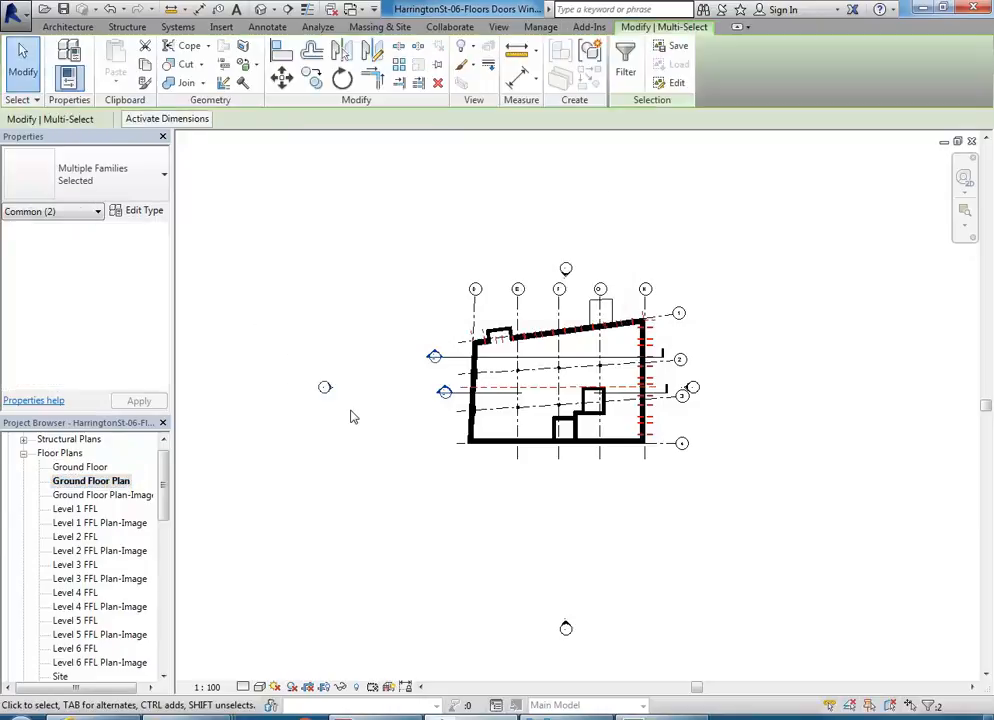
right_click(351, 417)
mouse_move(400, 135)
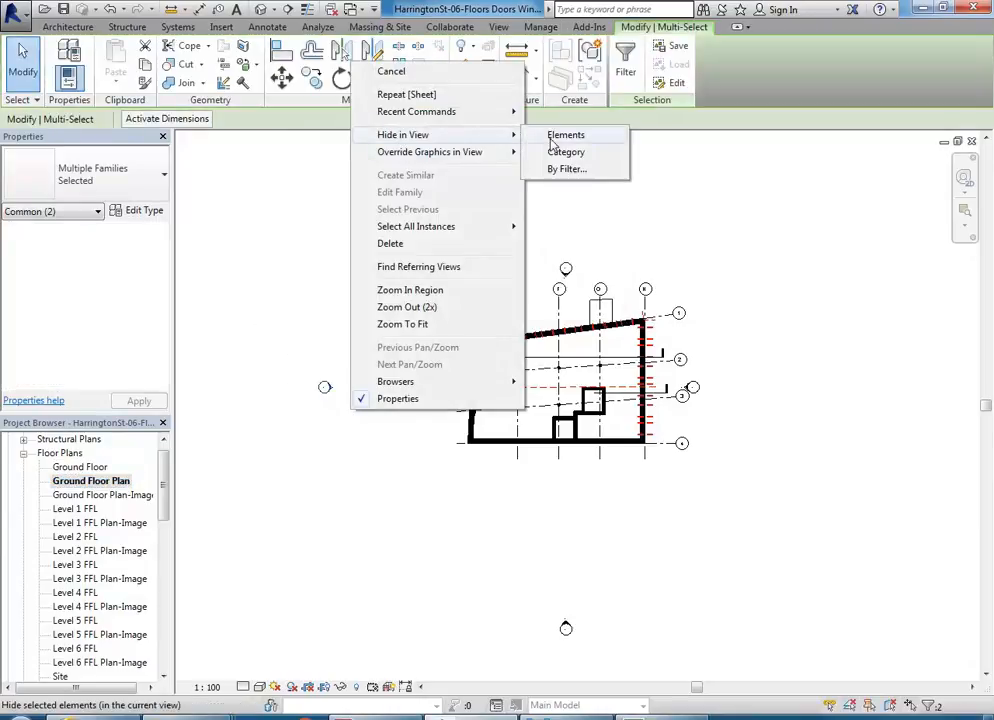
click(566, 152)
scroll(740, 368, up, 3)
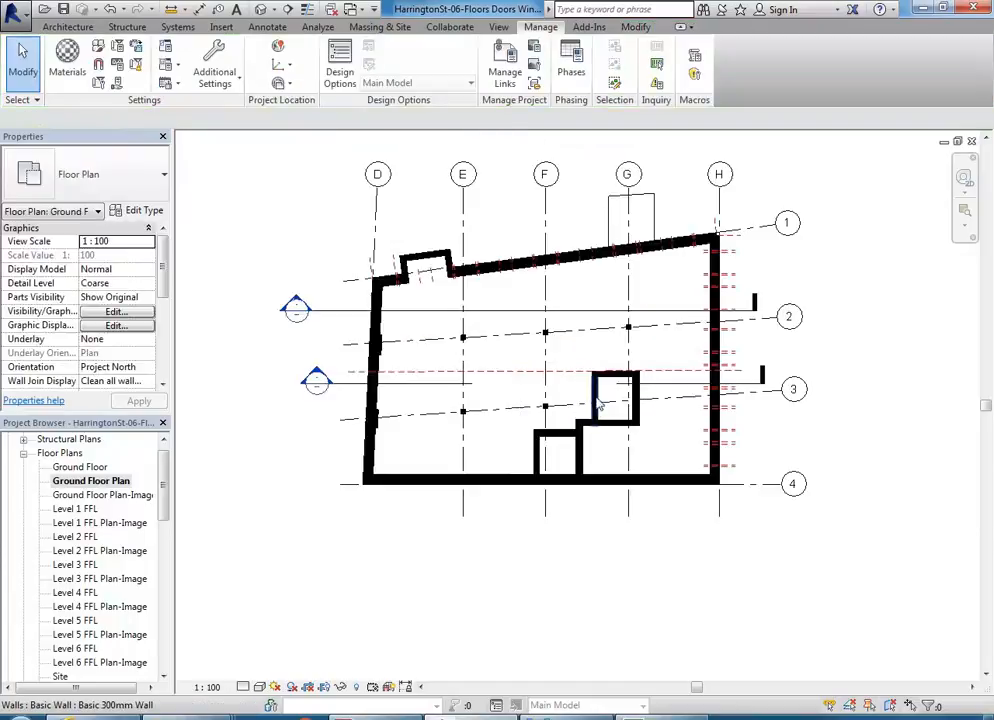
Step: Hide all reference planes in the Ground Floor Plan view by category
click(740, 368)
right_click(740, 368)
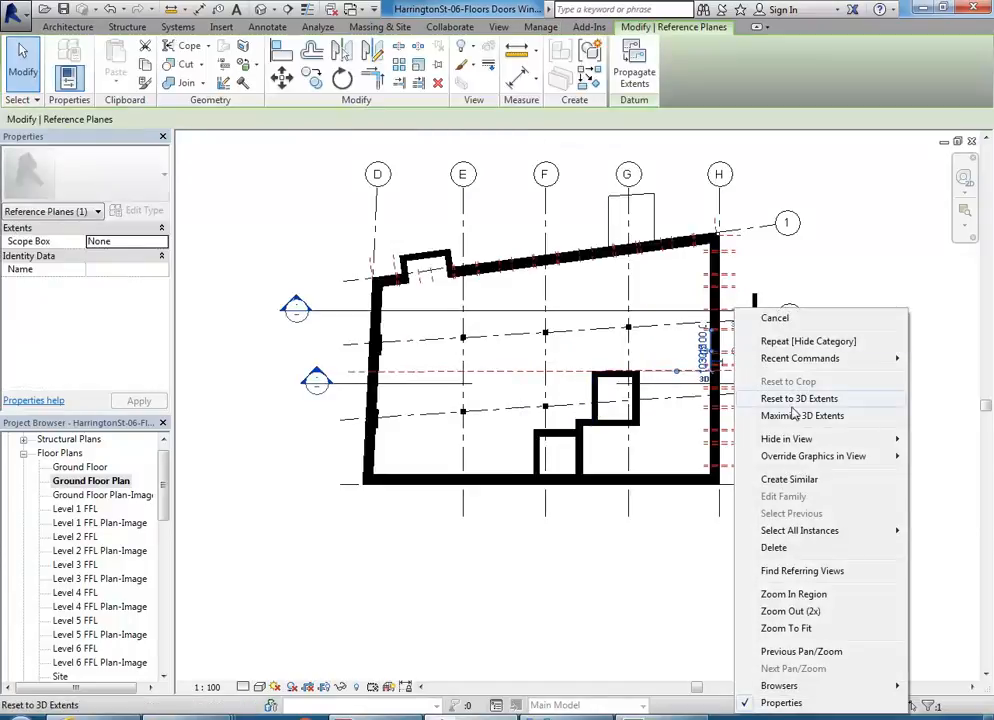
mouse_move(786, 439)
click(672, 457)
scroll(606, 351, down, 3)
scroll(570, 337, up, 2)
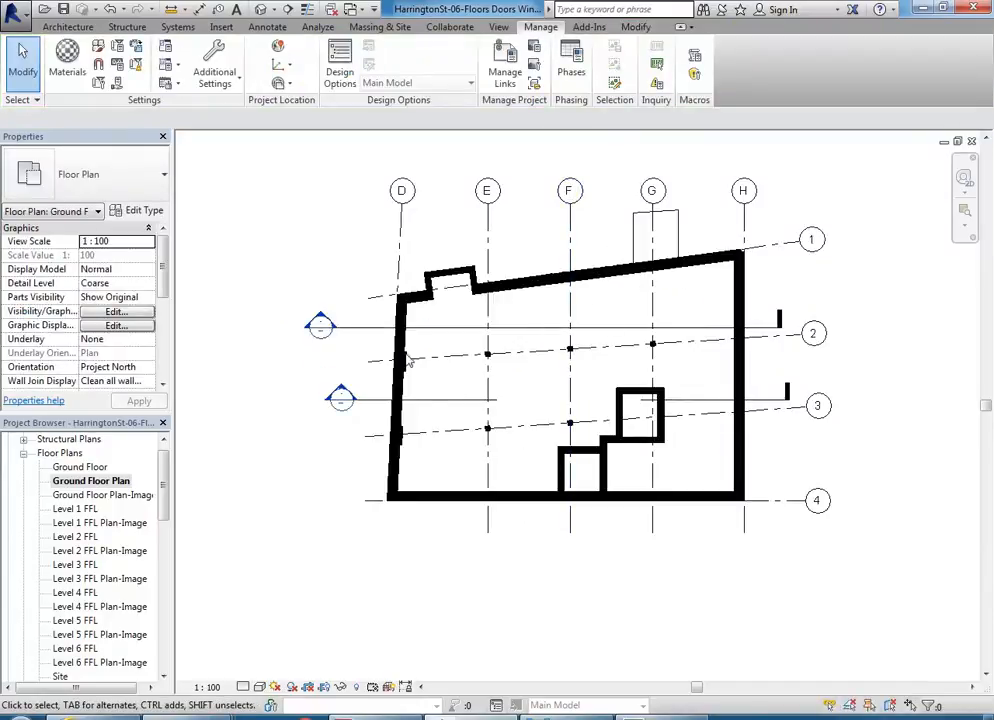
Step: Shorten the upper section line so its head lines up with the lower section's head
click(370, 327)
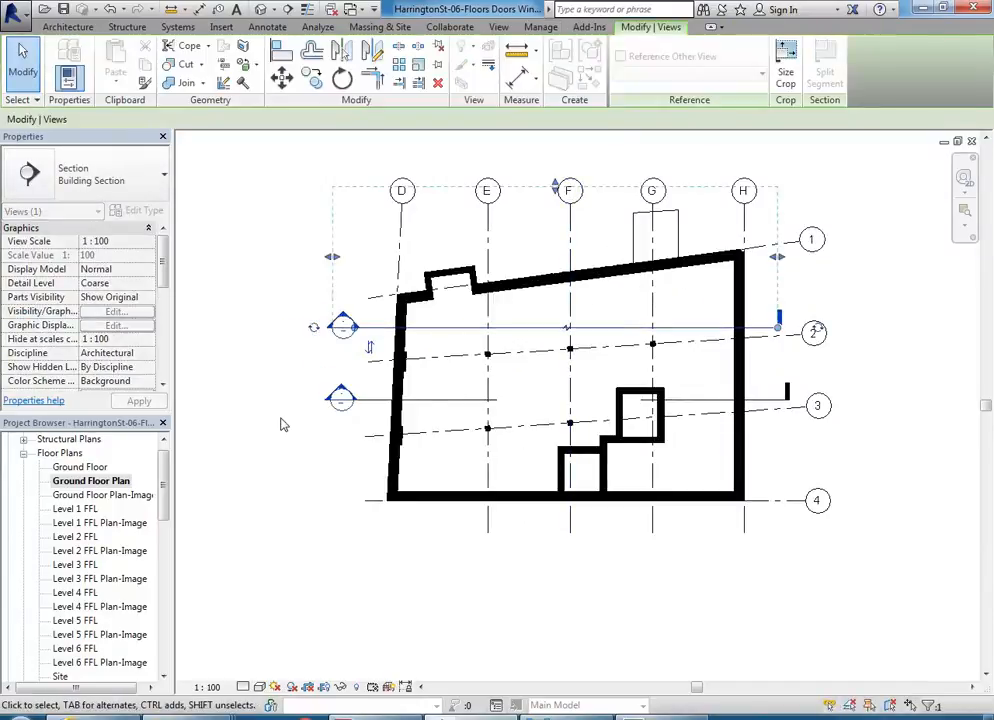
click(282, 415)
Step: Open sheet A102 and place the Ground Floor Plan view on it above the title block
click(151, 510)
drag(162, 506, 83, 629)
double_click(78, 623)
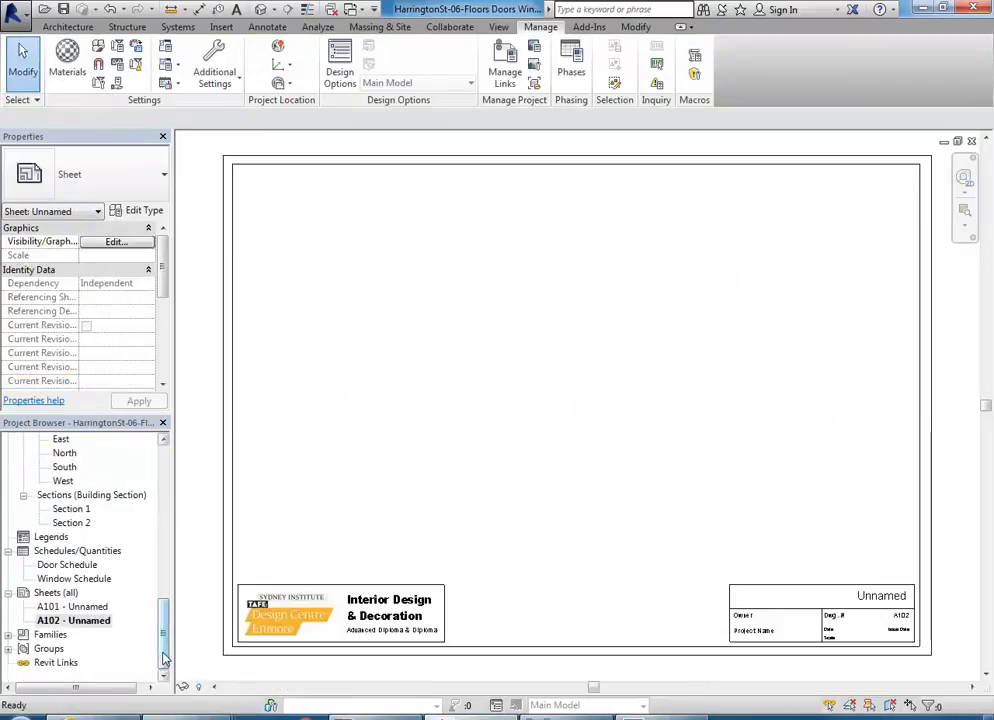
drag(161, 645, 163, 436)
drag(112, 492, 644, 311)
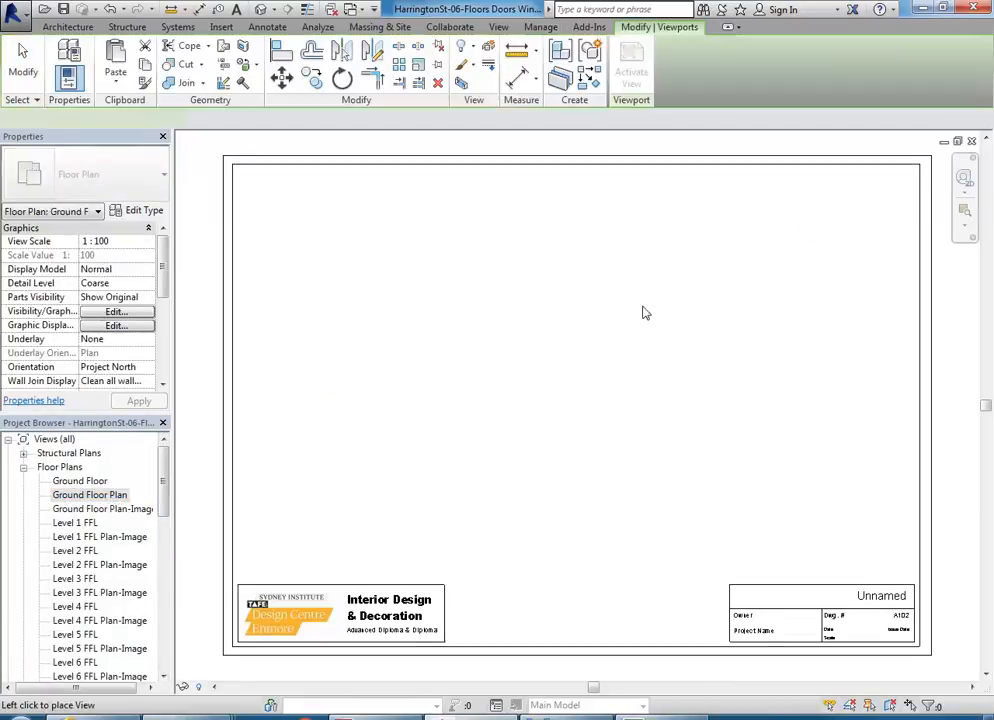
click(598, 367)
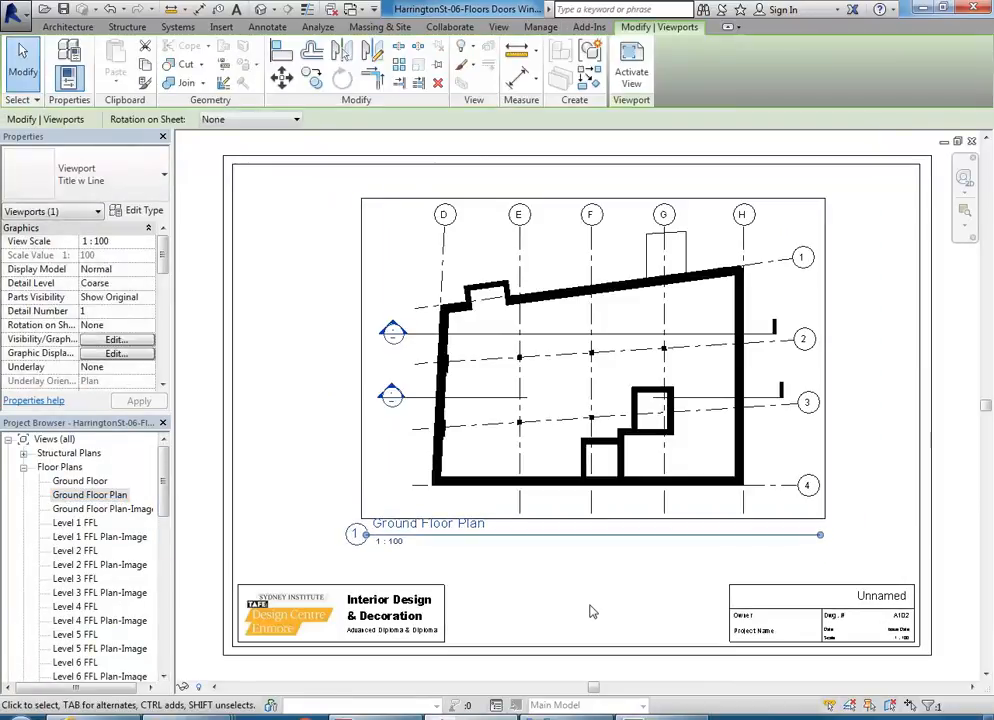
Step: Nudge the Ground Floor Plan viewport slightly closer to the horizontal centre of the sheet
click(590, 591)
click(573, 388)
drag(575, 388, 569, 388)
click(595, 586)
middle_drag(597, 644, 553, 656)
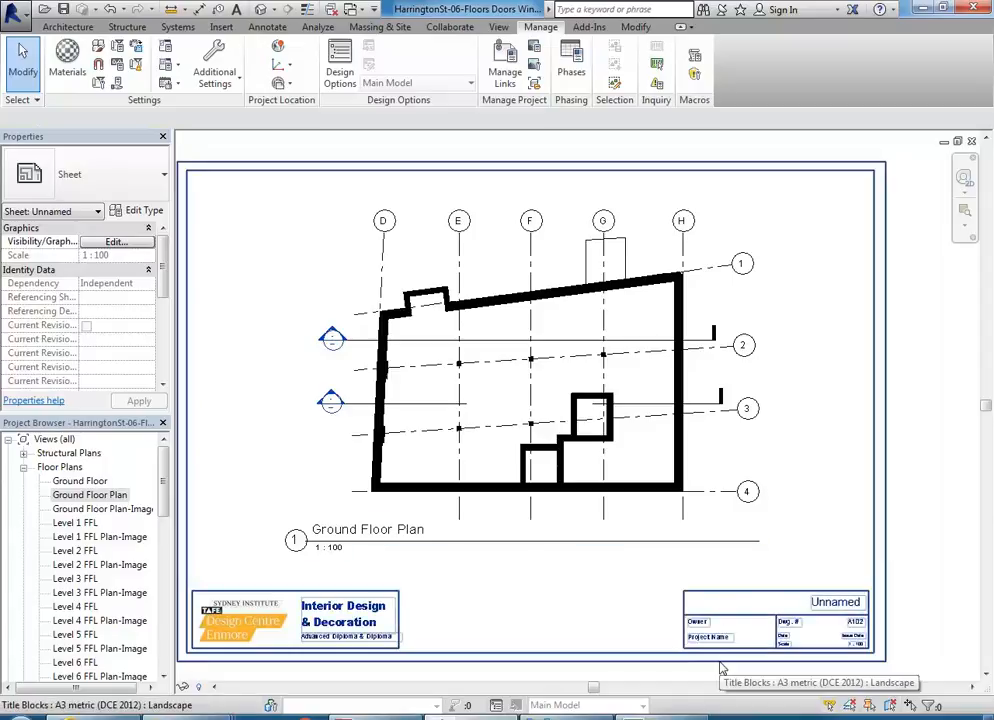
Step: Try the No Title viewport type on the Ground Floor Plan viewport, and undo the change
click(515, 372)
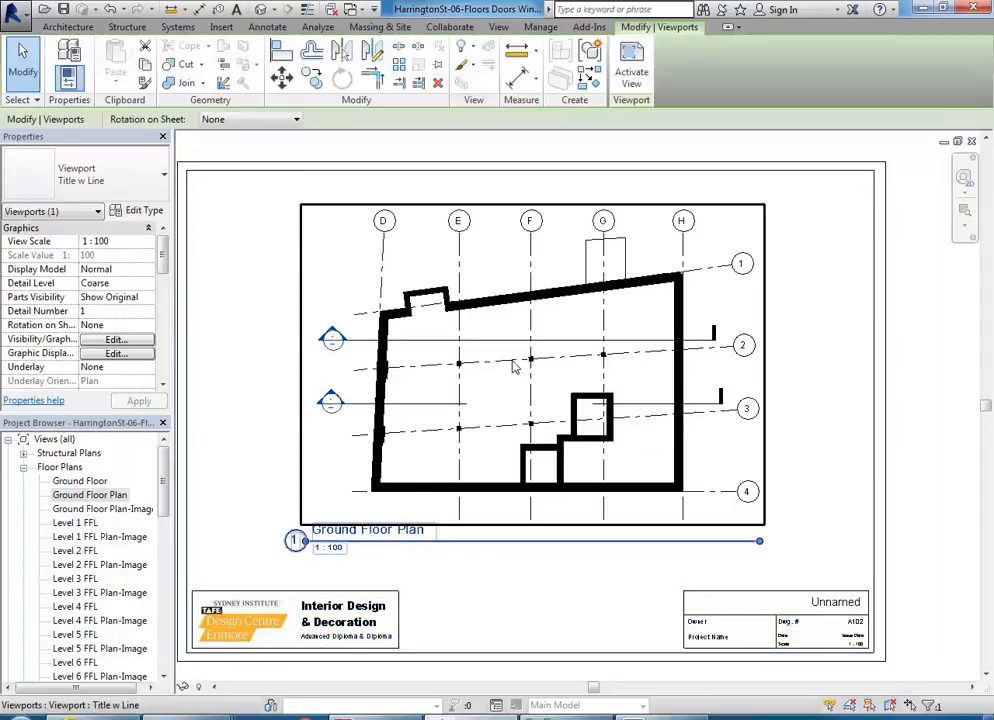
click(98, 180)
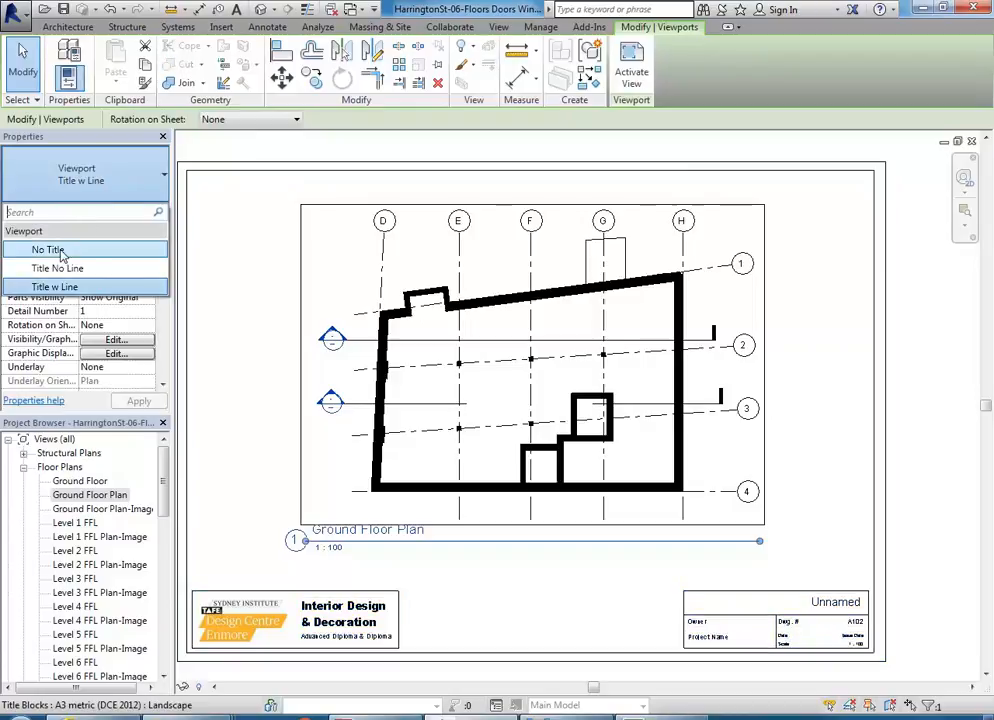
click(44, 250)
click(250, 380)
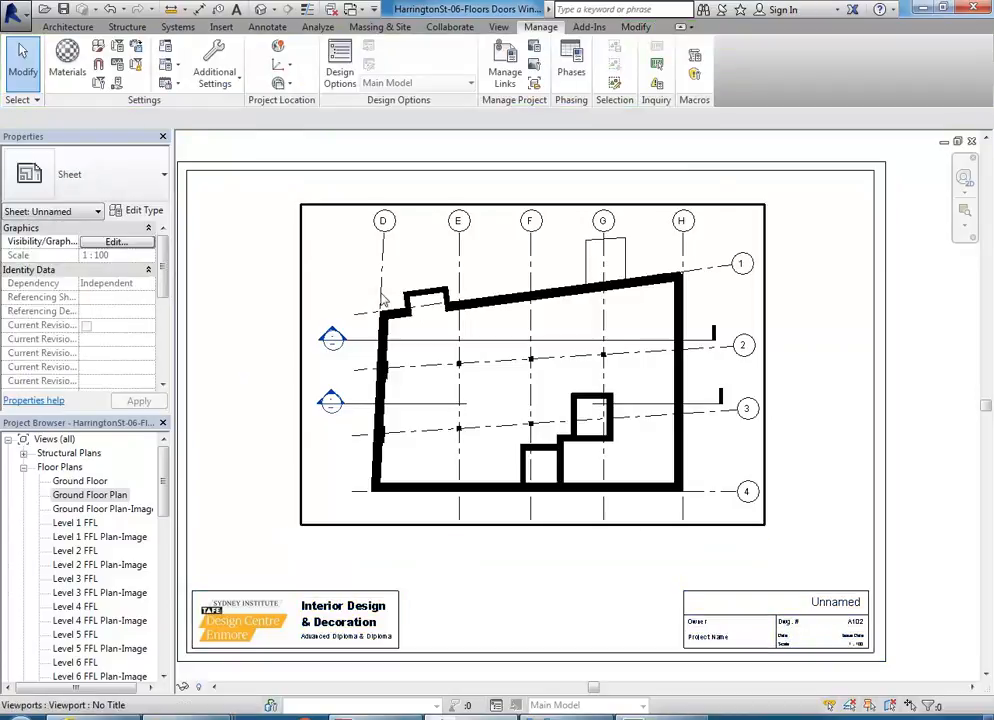
click(110, 9)
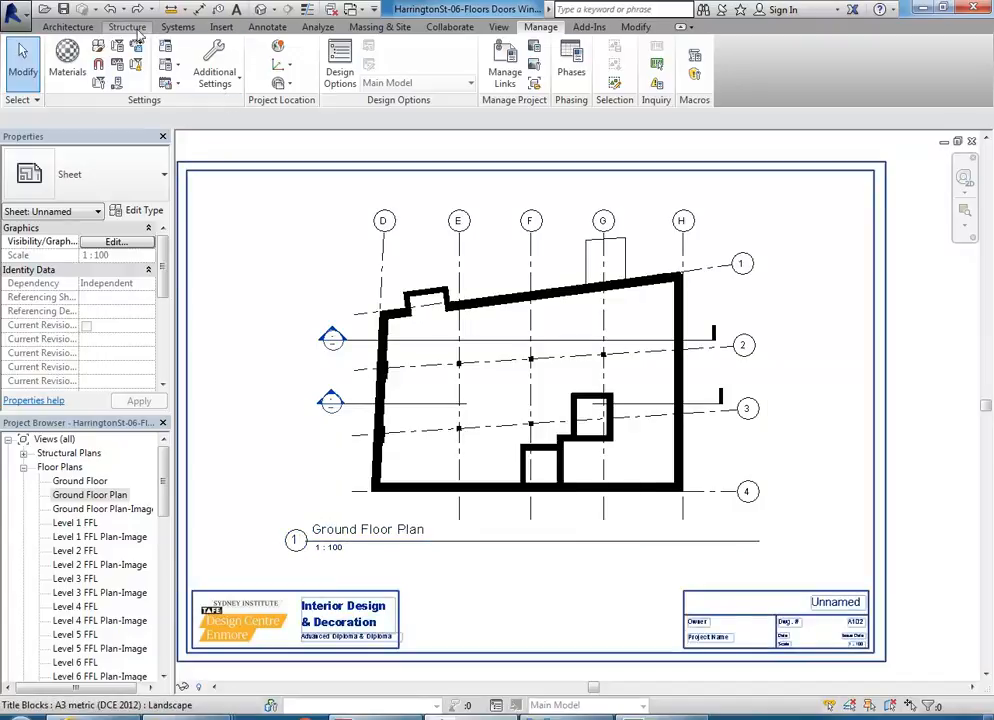
Step: Start placing an annotation symbol on the sheet and browse to the Revit Library's Annotations folder to load a family
click(268, 28)
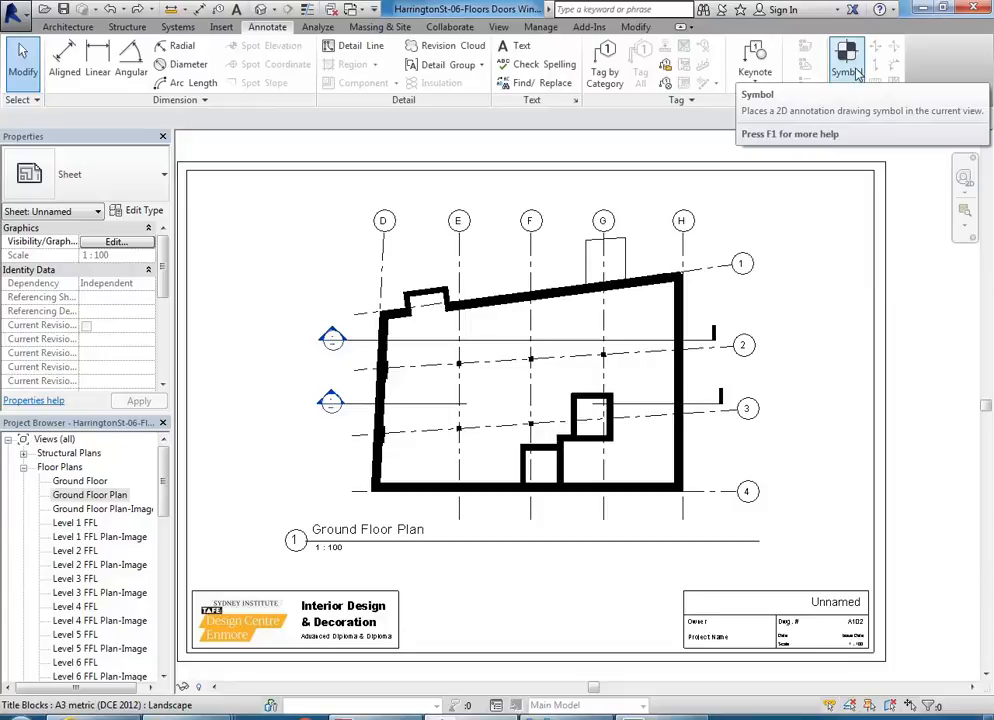
click(855, 73)
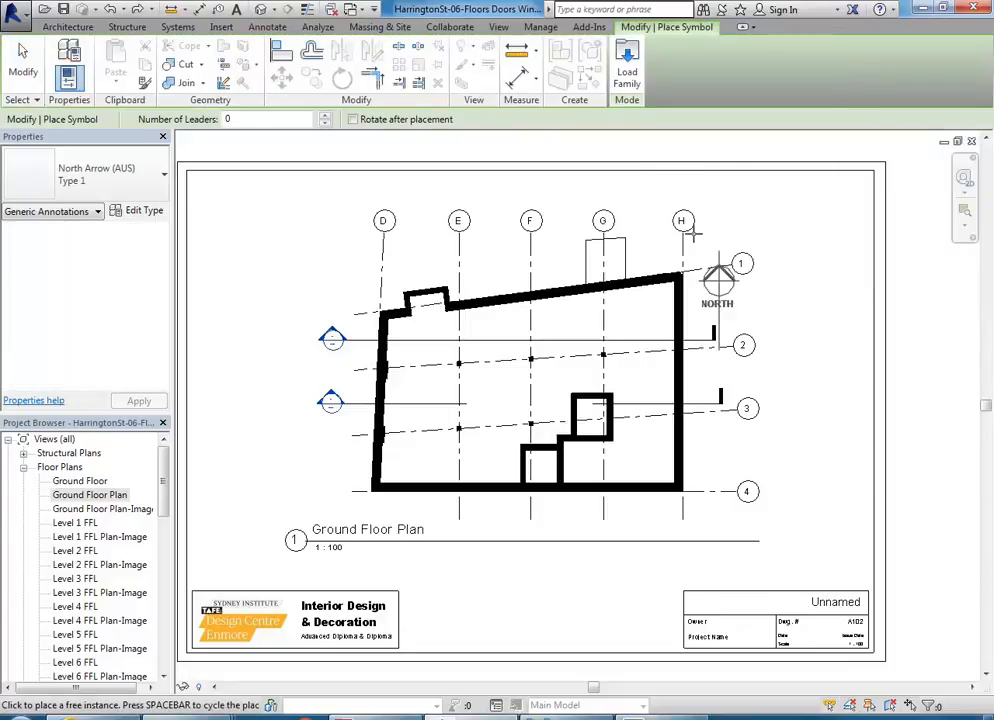
click(627, 72)
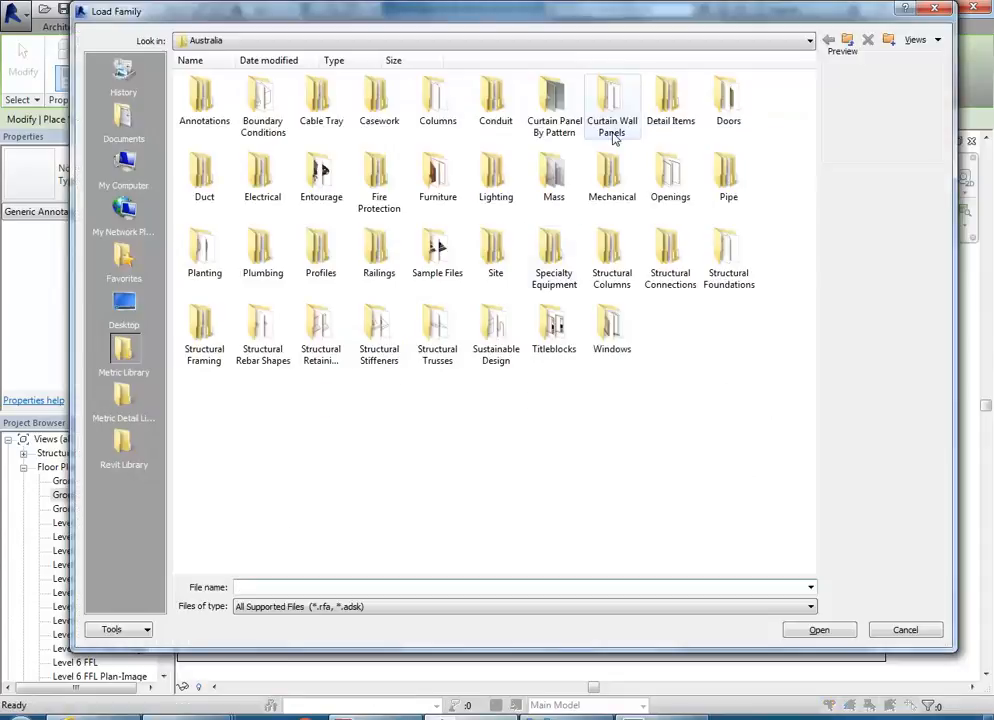
click(130, 443)
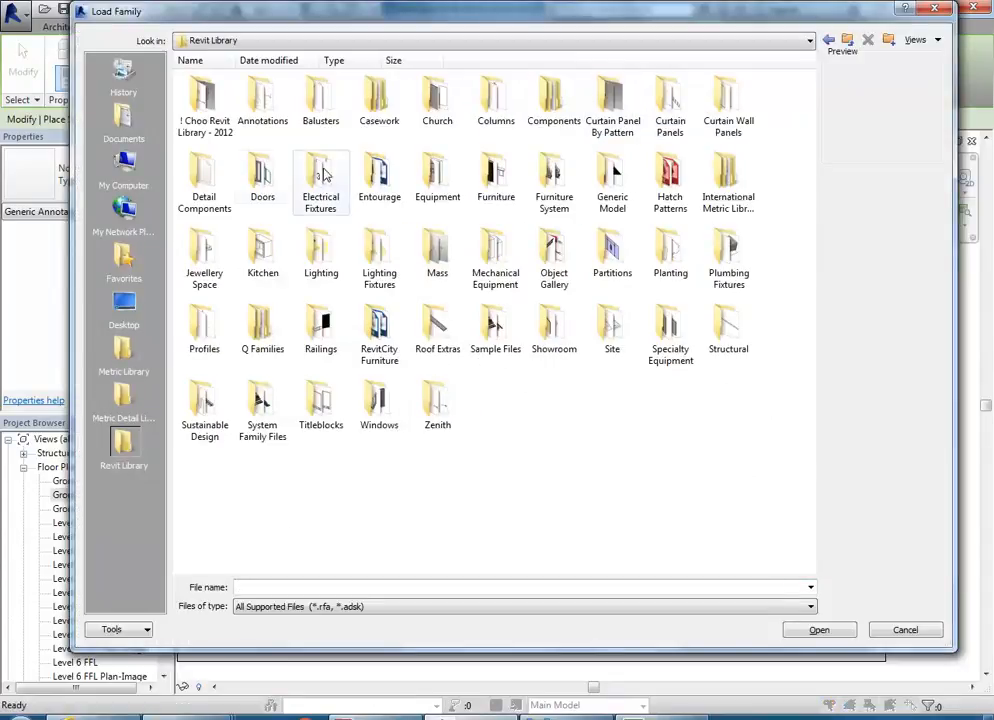
double_click(258, 104)
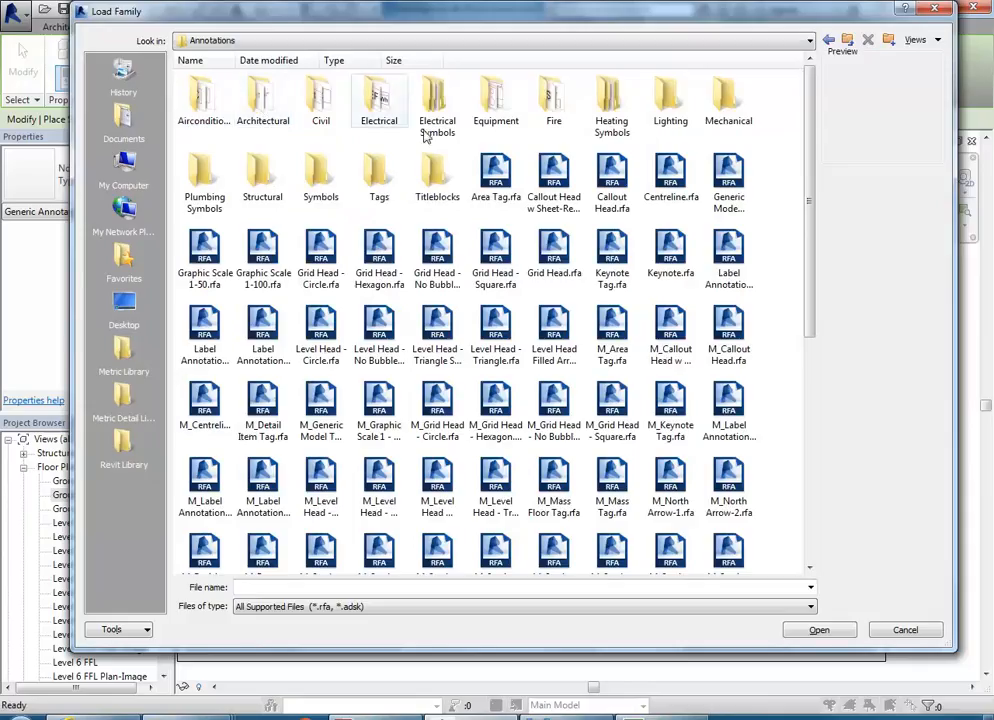
Step: Look for north arrow families in the Symbols and General folders, and preview M_North Arrow-1.rfa in Annotations
double_click(318, 175)
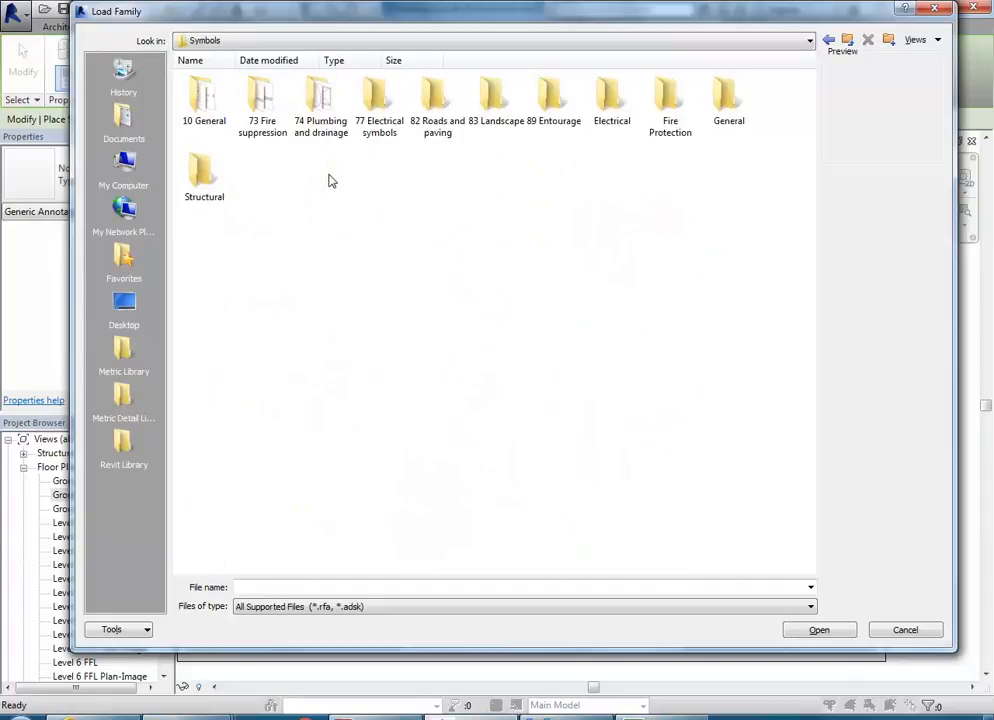
double_click(735, 102)
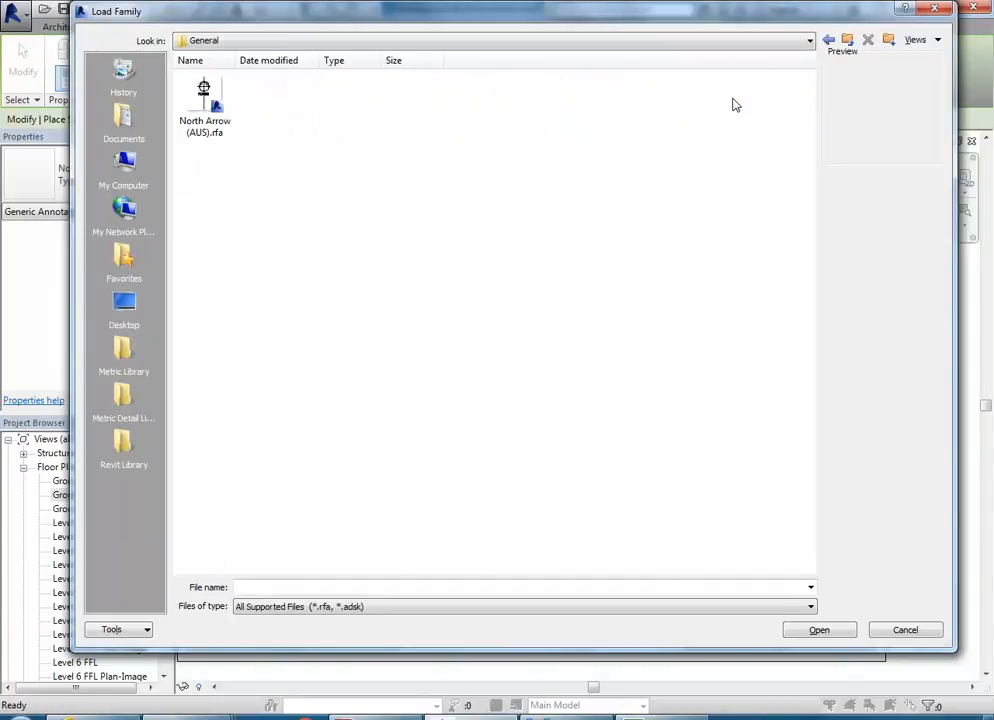
click(829, 42)
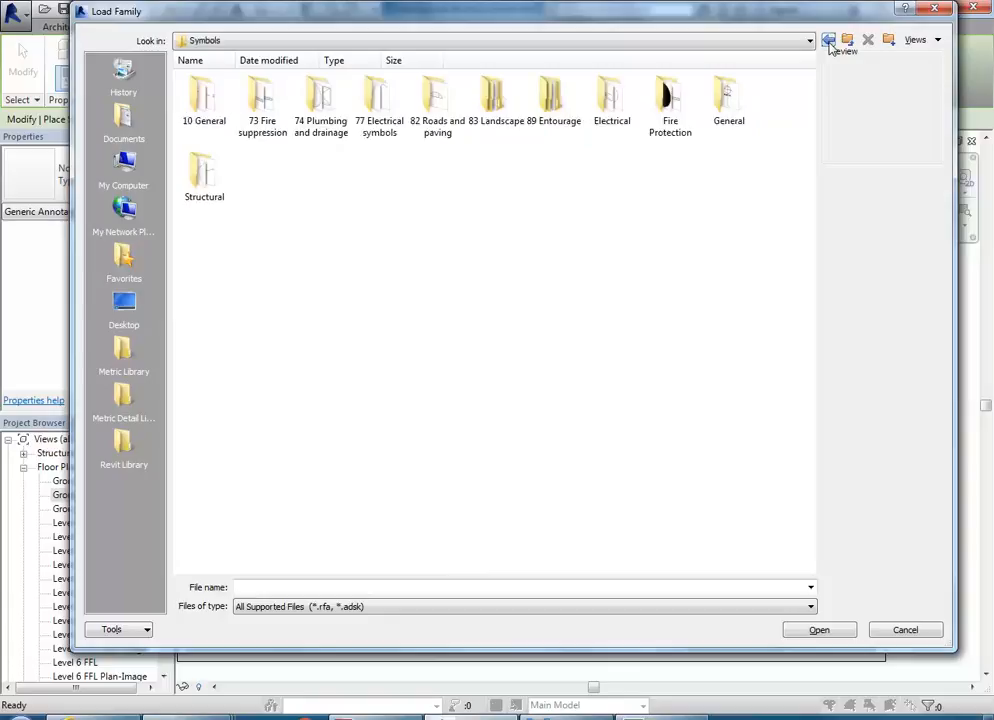
click(829, 42)
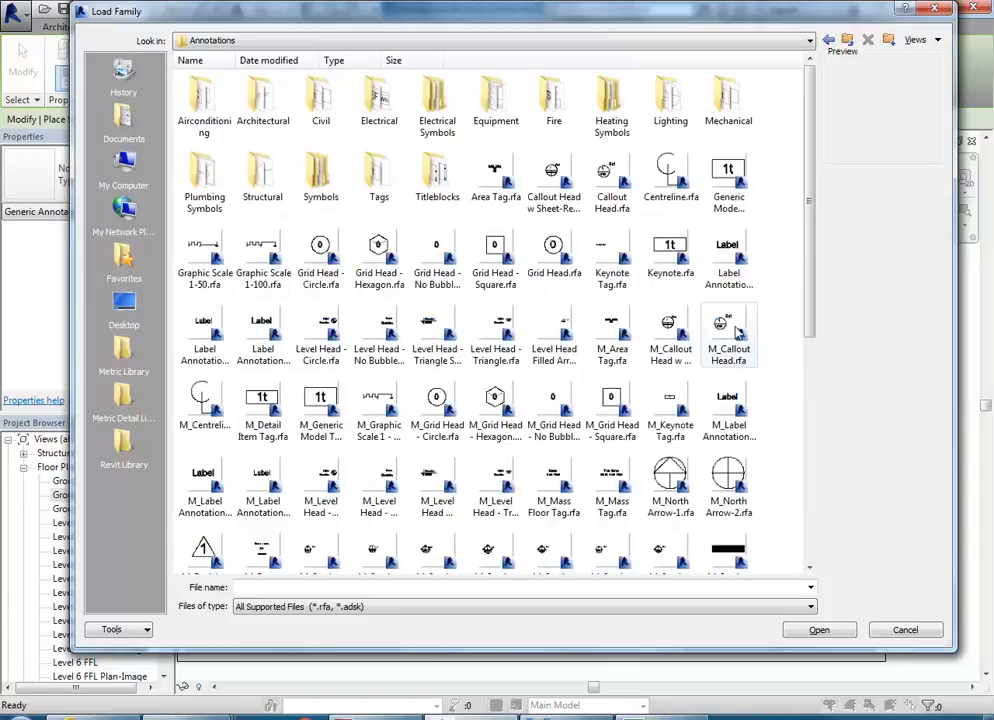
scroll(737, 333, down, 2)
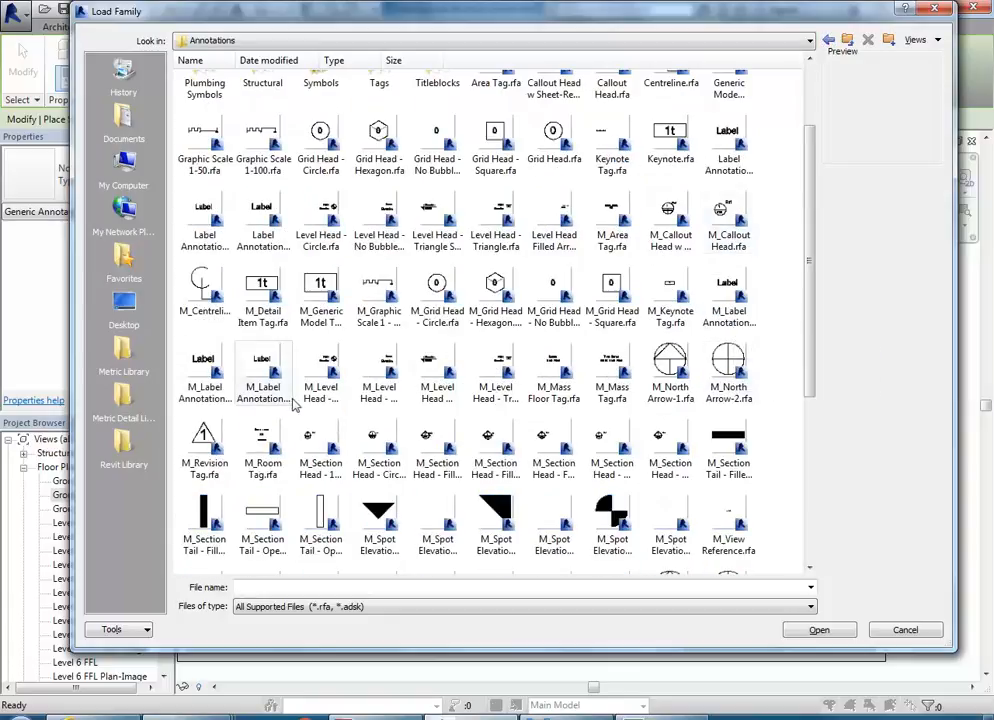
click(661, 367)
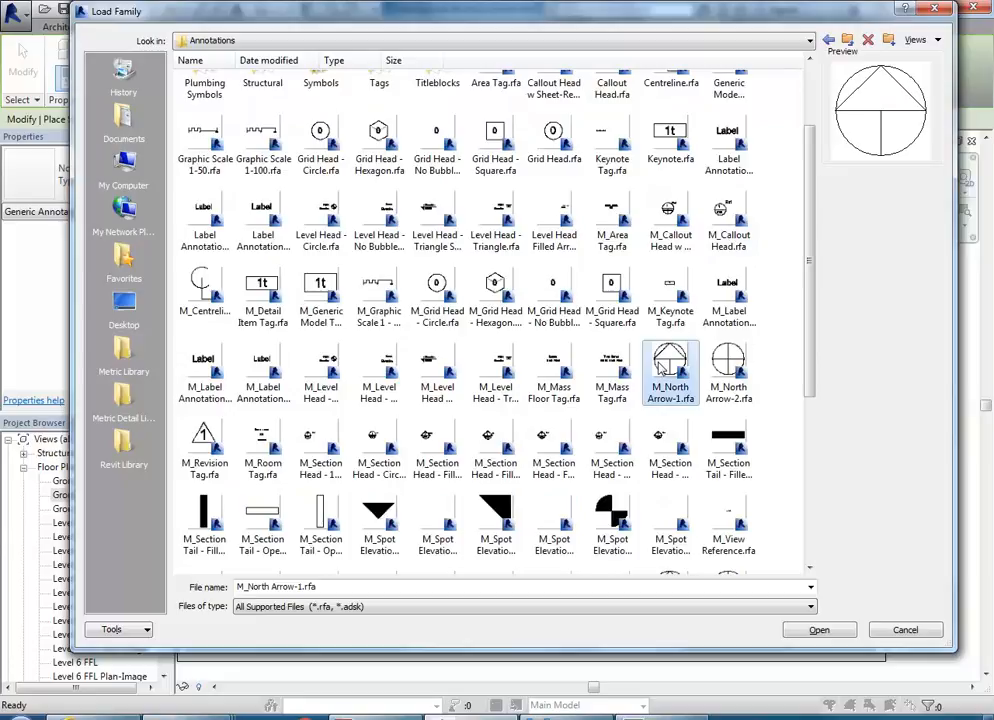
scroll(220, 318, up, 2)
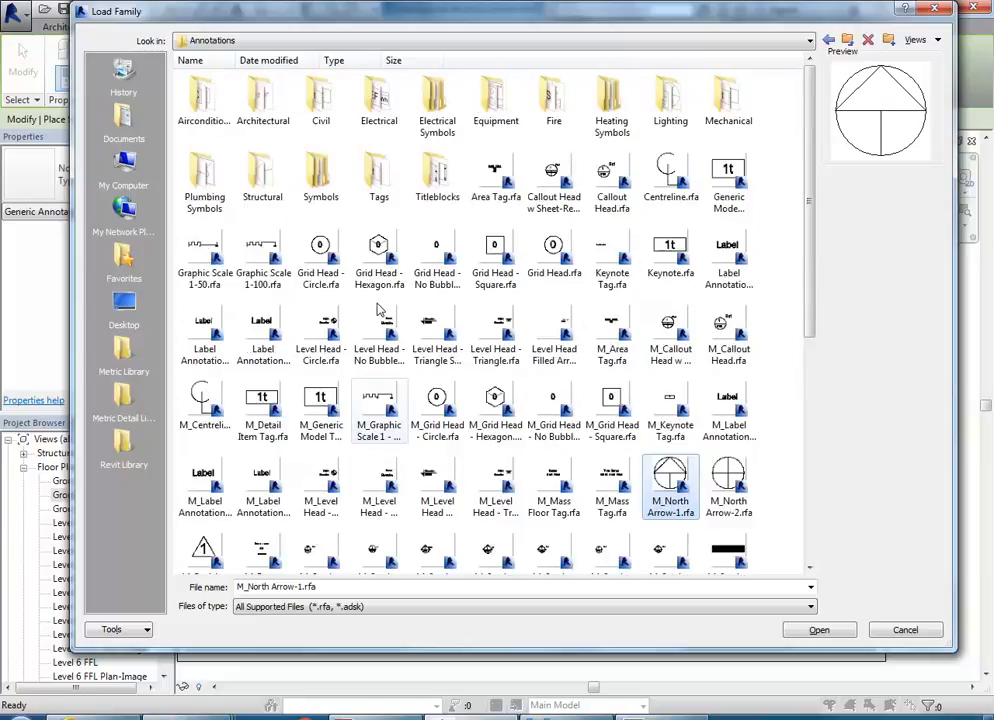
Step: Compare the north arrow families in the Architectural annotations folder and load North Arrow (5).rfa
click(258, 92)
double_click(258, 92)
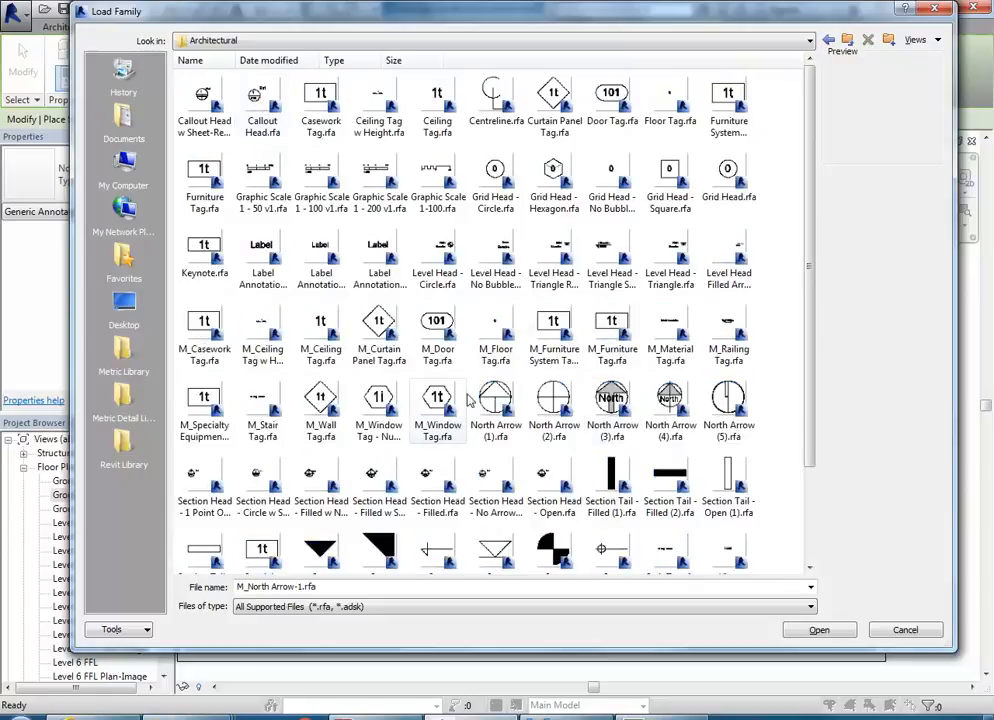
click(728, 405)
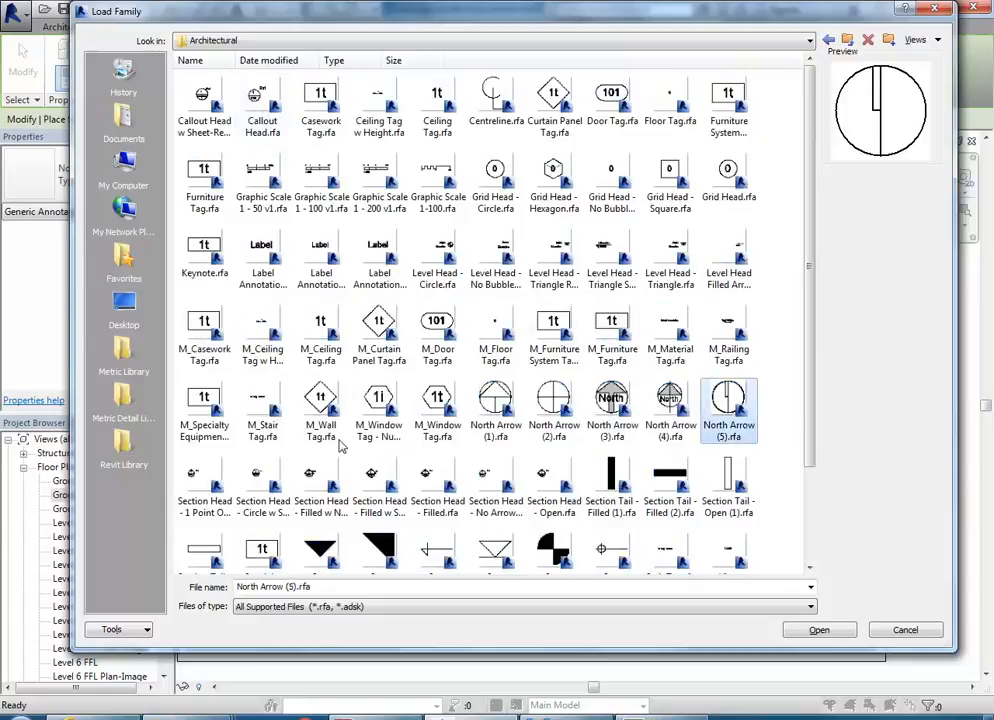
click(668, 400)
click(560, 408)
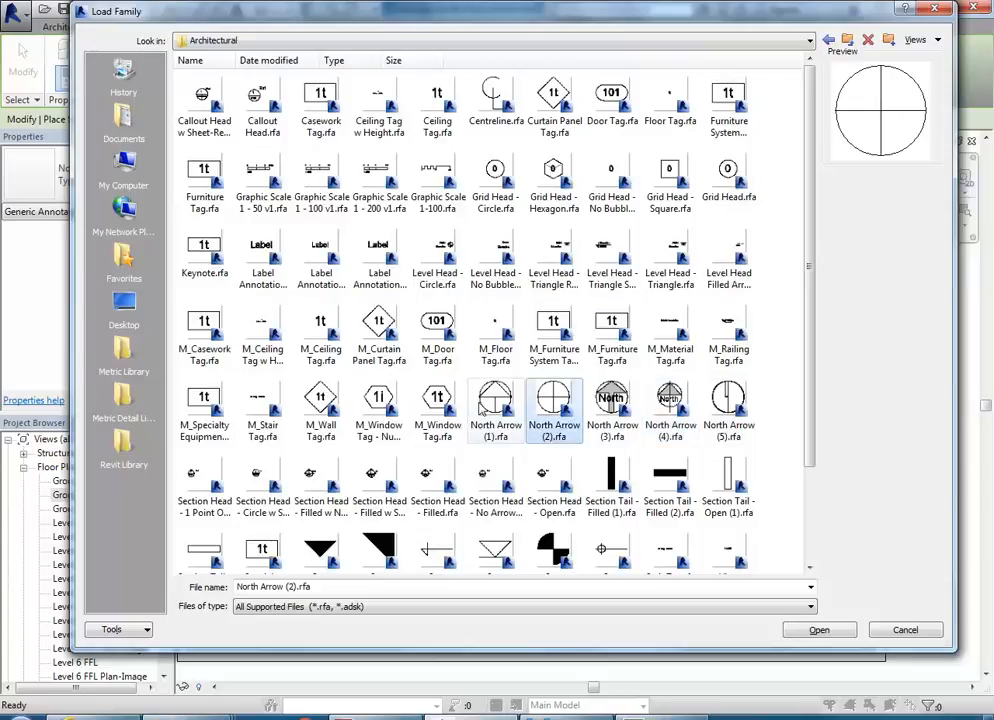
click(714, 410)
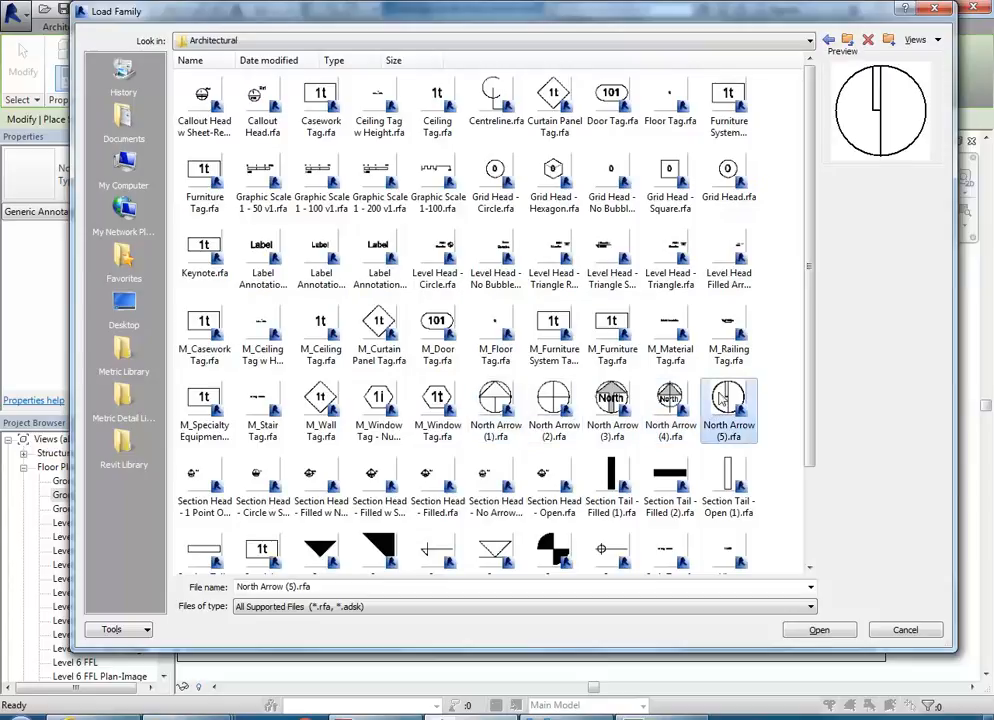
double_click(727, 405)
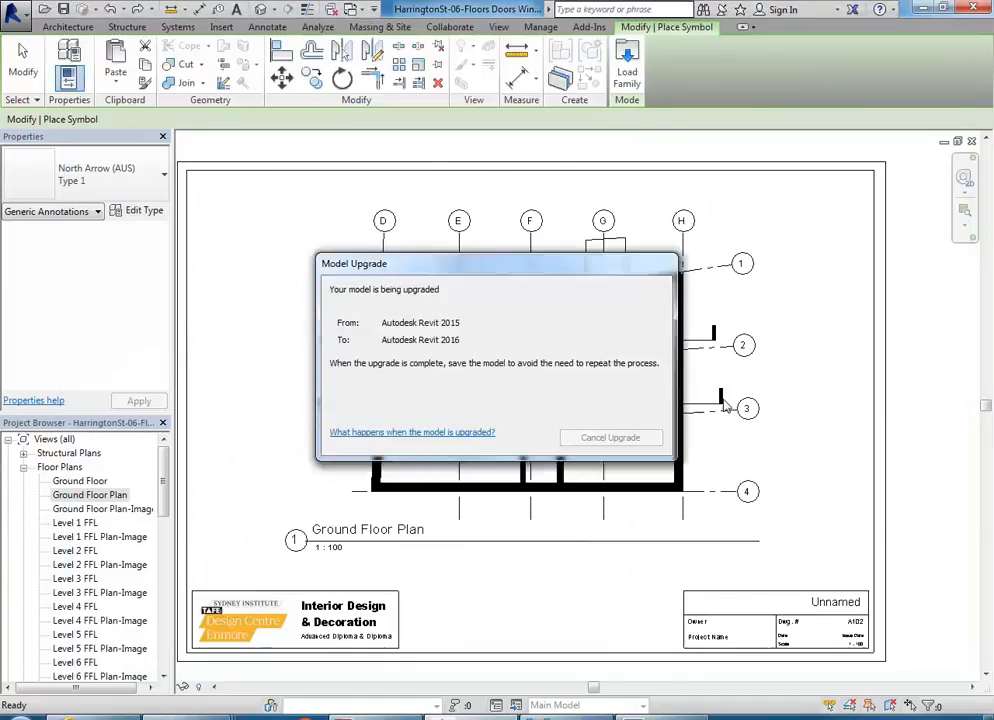
Step: Place the North Arrow (5) symbol on the sheet beside grid bubble 4, above the title block
scroll(757, 523, up, 5)
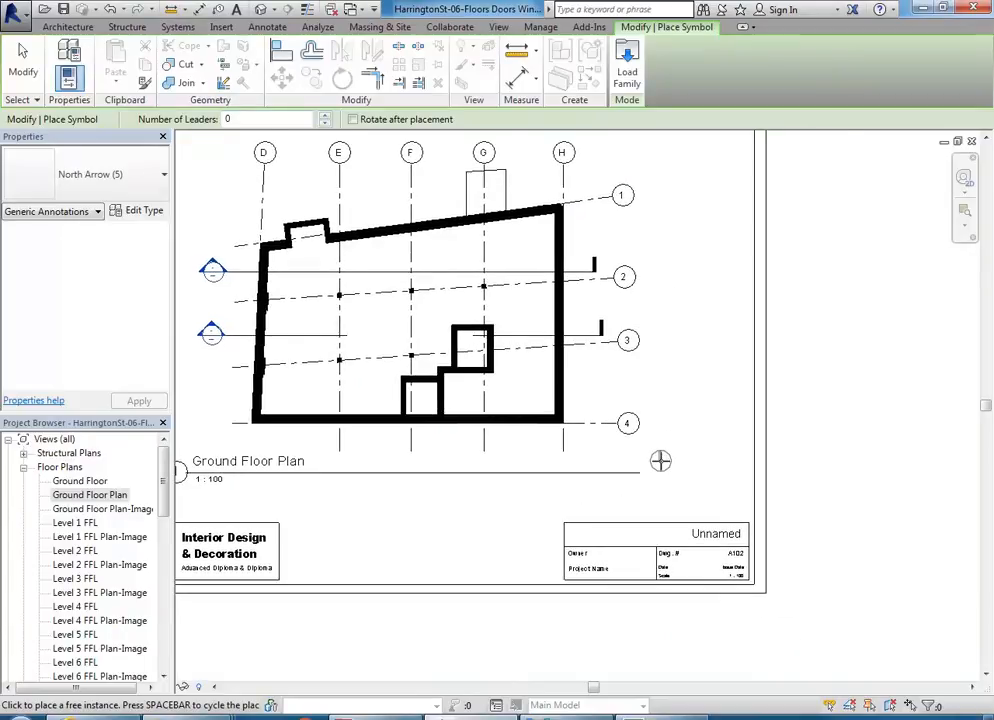
click(757, 434)
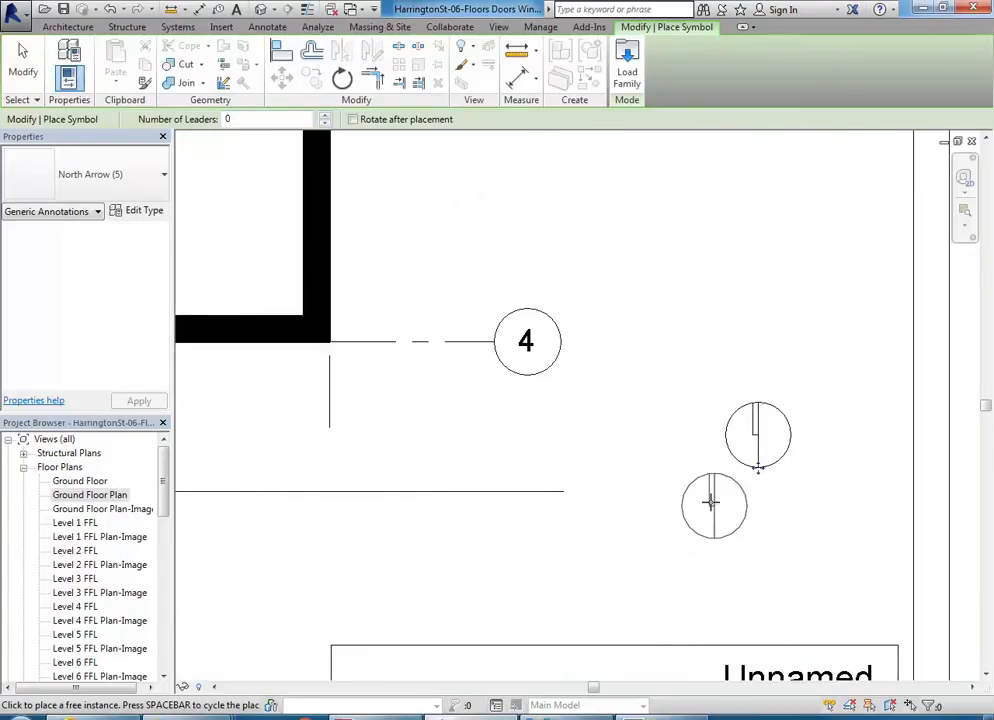
key(Escape)
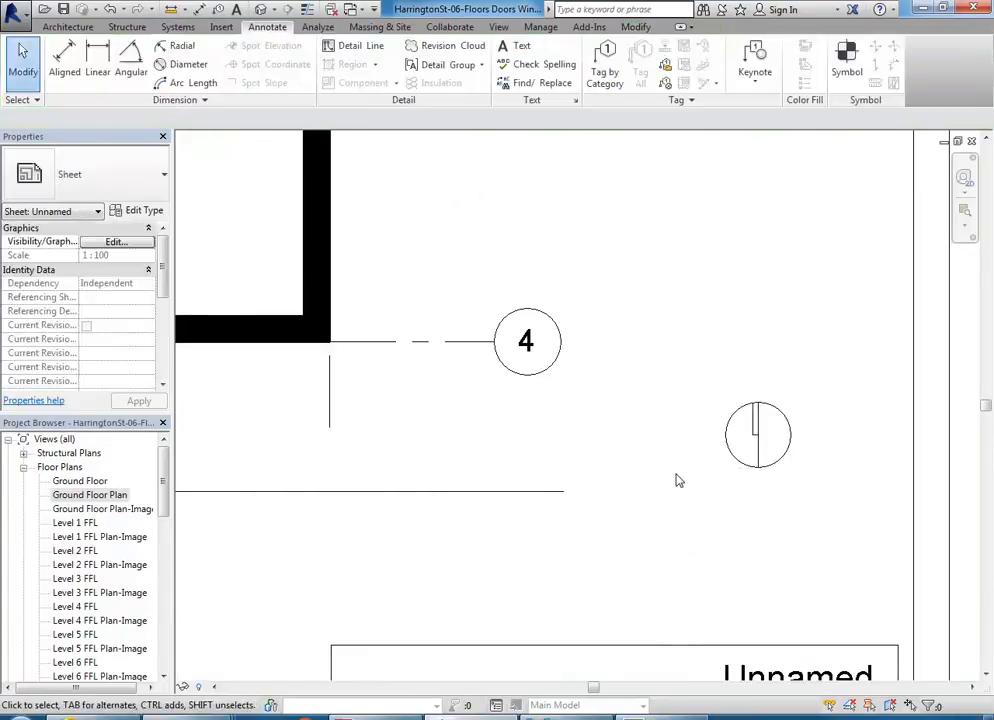
Step: Examine the placed north arrow's linework up close and its size and position relative to the whole sheet
scroll(708, 501, up, 5)
click(699, 451)
scroll(621, 517, up, 3)
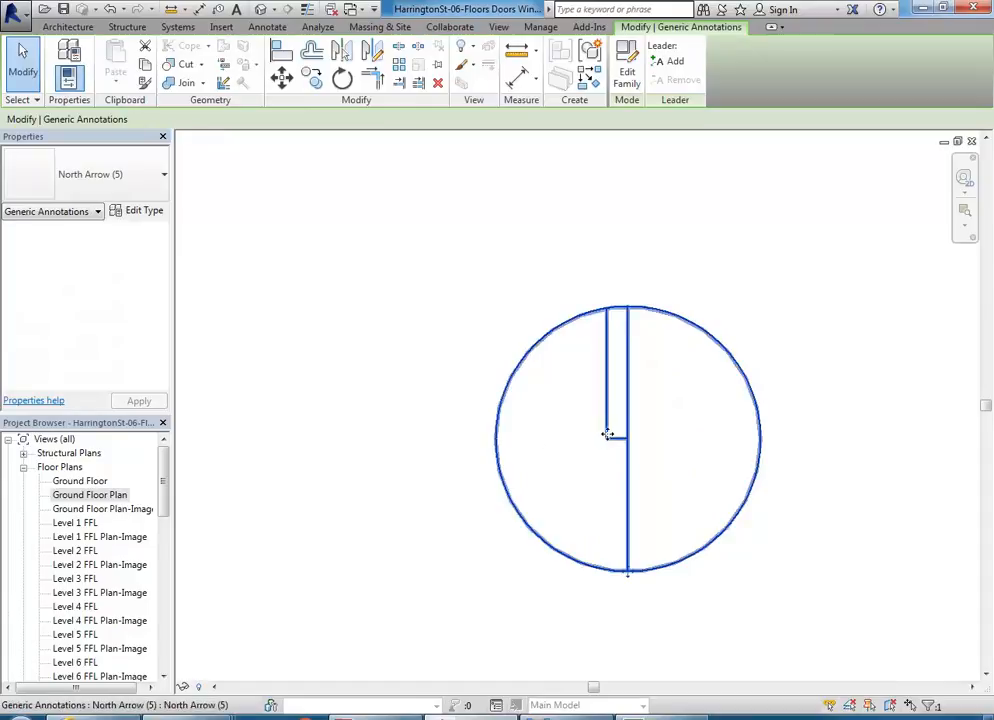
scroll(628, 466, down, 3)
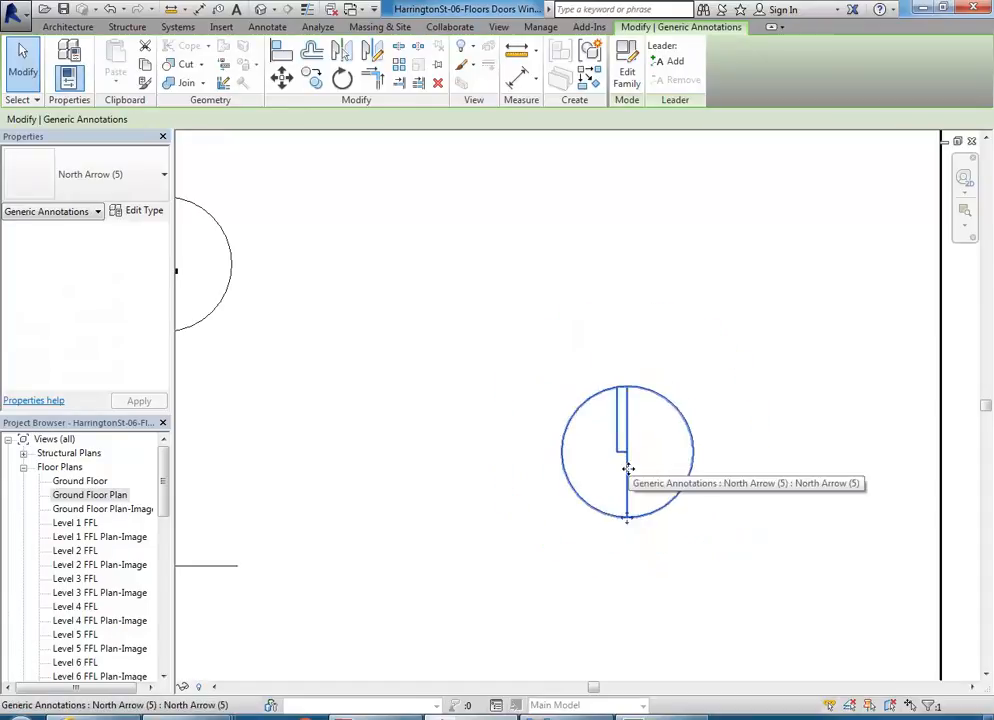
click(588, 597)
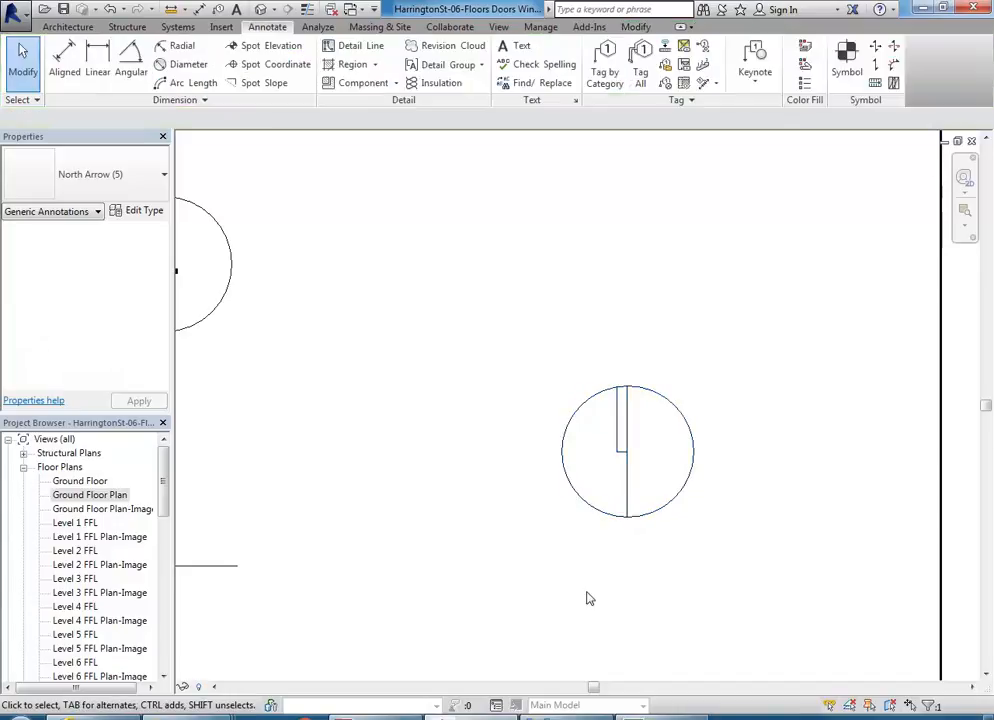
scroll(590, 575, down, 3)
middle_drag(634, 561, 734, 557)
scroll(659, 545, down, 3)
scroll(660, 539, down, 2)
middle_drag(660, 539, 817, 597)
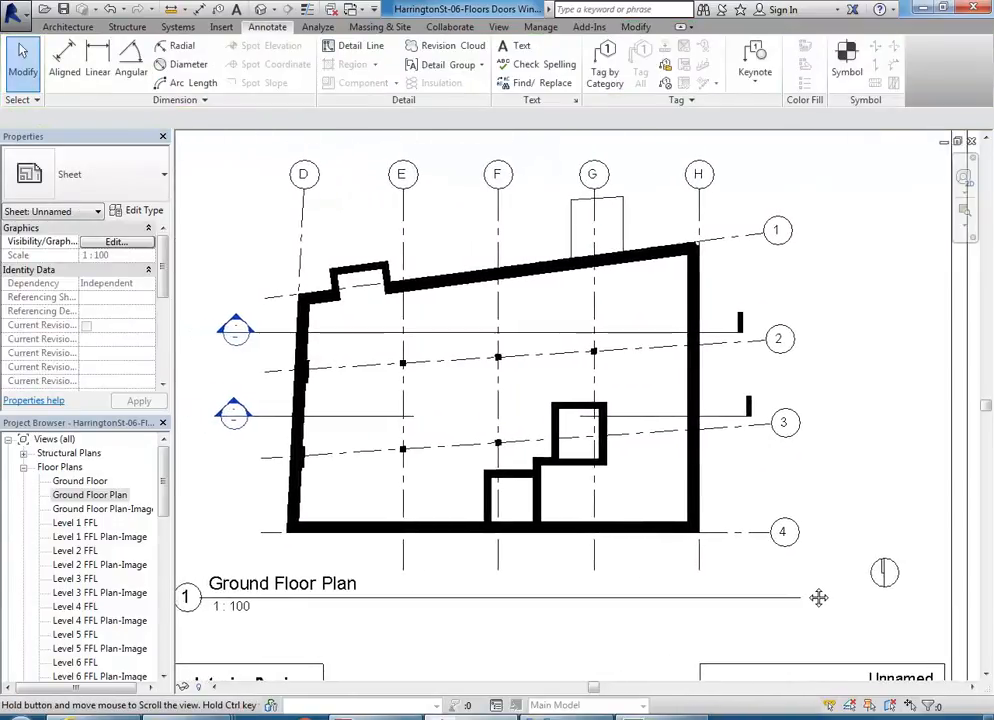
scroll(453, 464, down, 2)
middle_drag(453, 464, 543, 498)
scroll(546, 486, down, 3)
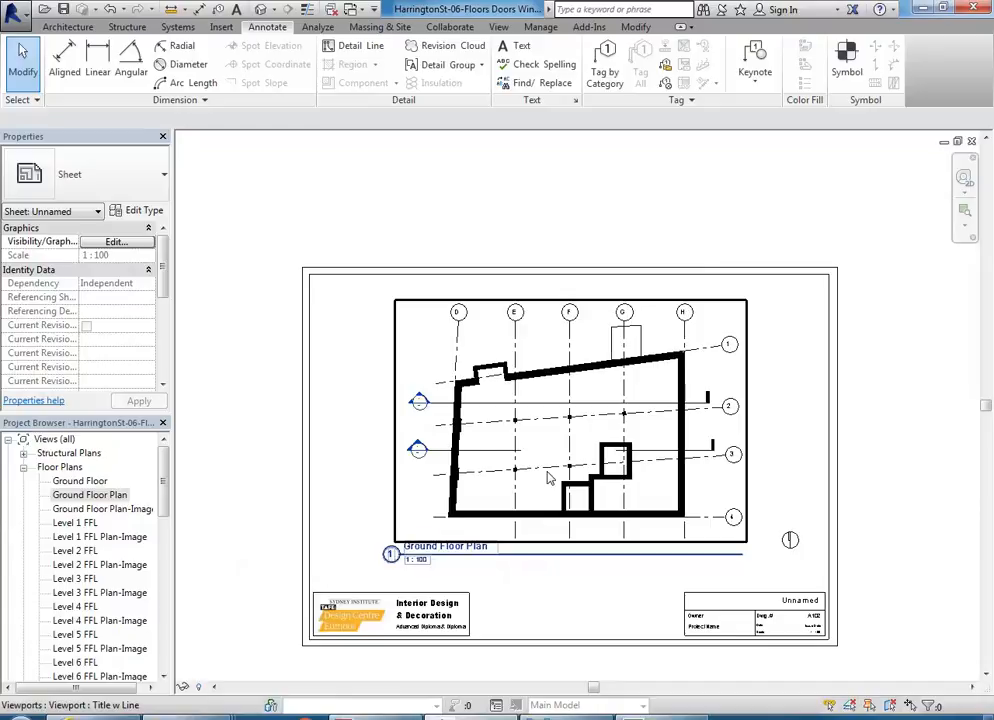
Step: Open the Site Satellite-Image floor plan view
drag(162, 490, 162, 531)
click(88, 569)
double_click(90, 567)
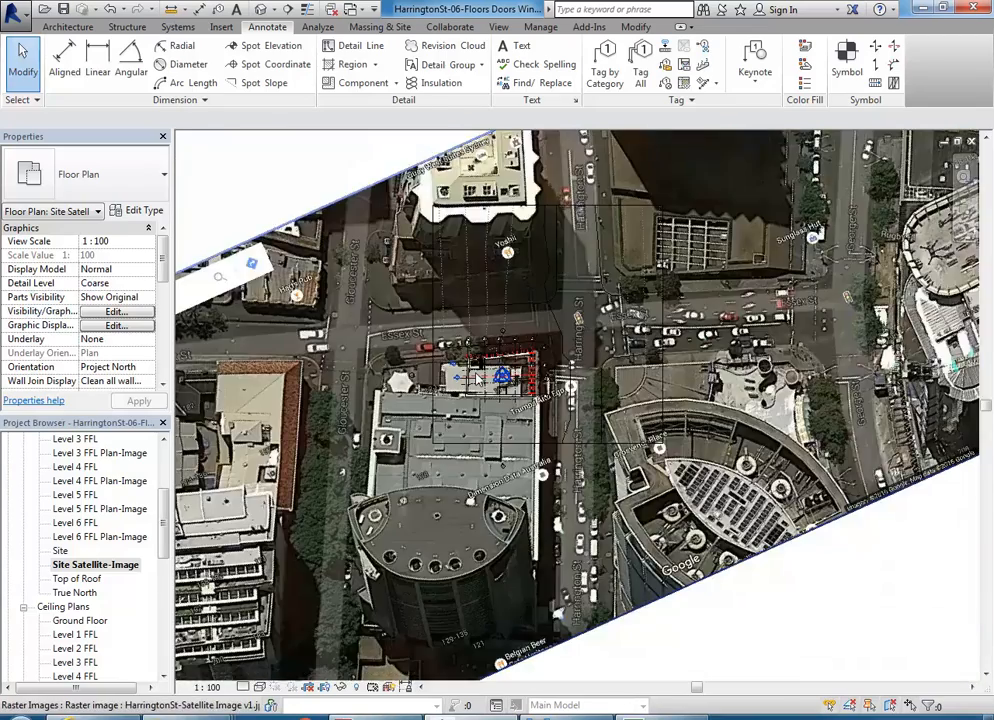
Step: Examine how the satellite image is rotated relative to the building and the surrounding streets
scroll(475, 374, down, 4)
middle_drag(475, 374, 505, 395)
scroll(505, 396, up, 3)
scroll(316, 537, down, 3)
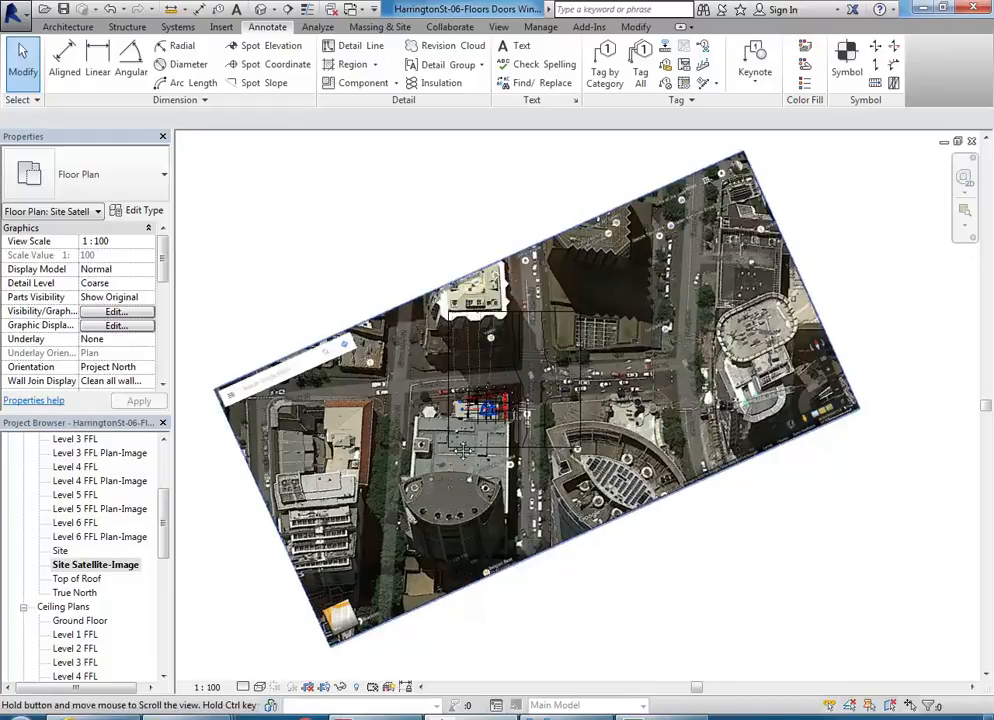
scroll(498, 233, up, 6)
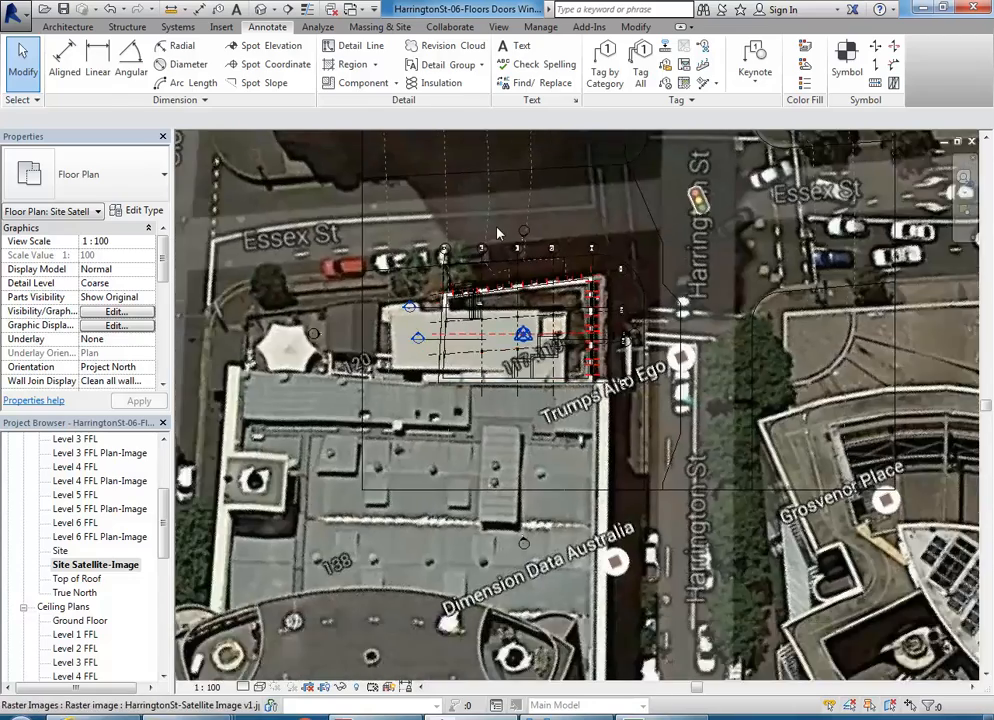
scroll(498, 233, down, 5)
middle_drag(505, 250, 586, 323)
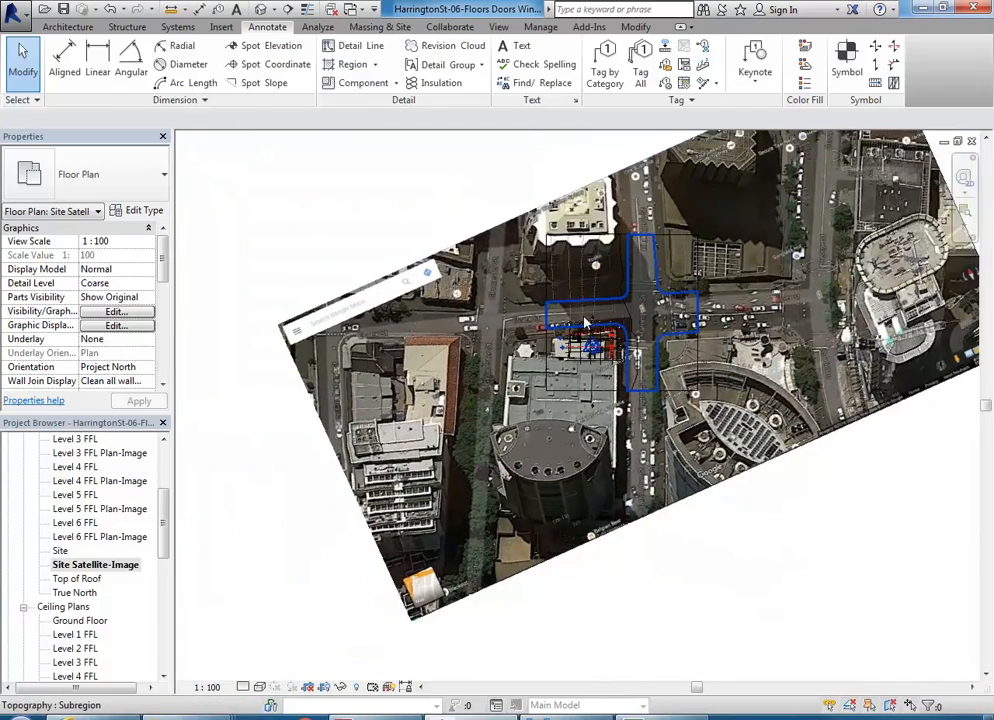
middle_drag(522, 402, 443, 460)
scroll(443, 460, down, 1)
scroll(443, 460, up, 2)
scroll(517, 431, up, 3)
scroll(517, 431, down, 1)
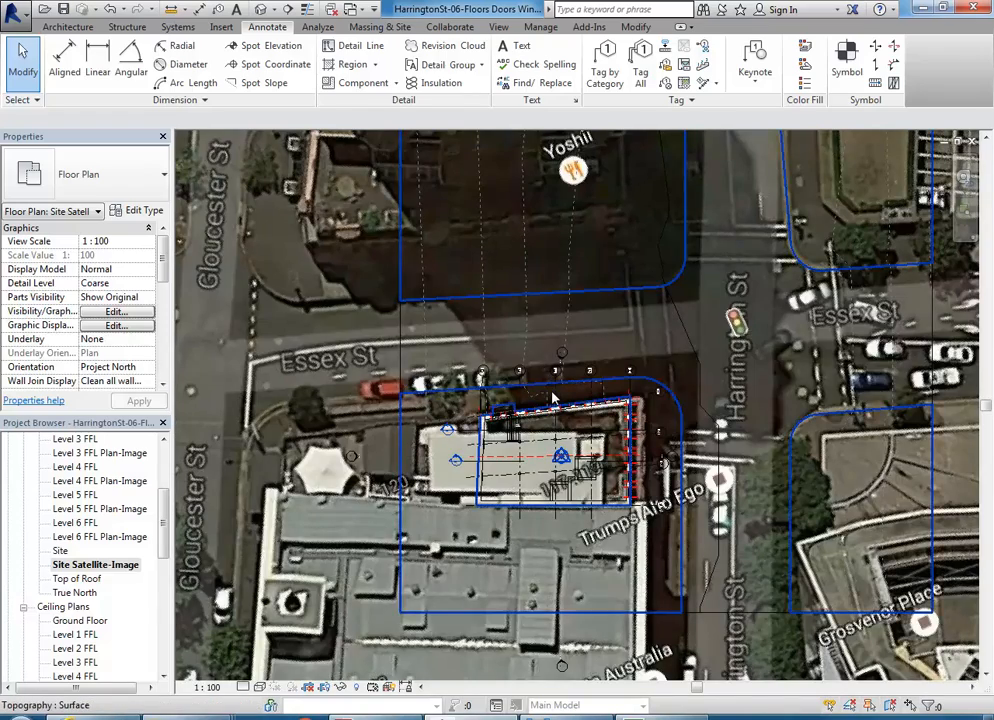
scroll(553, 398, down, 4)
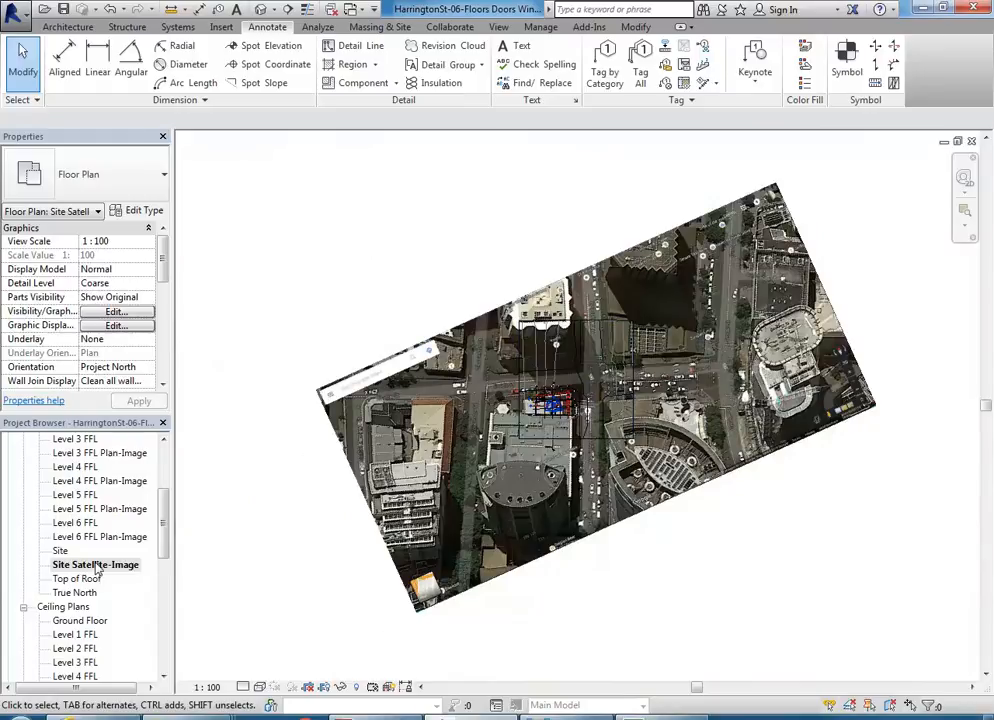
middle_drag(300, 535, 295, 532)
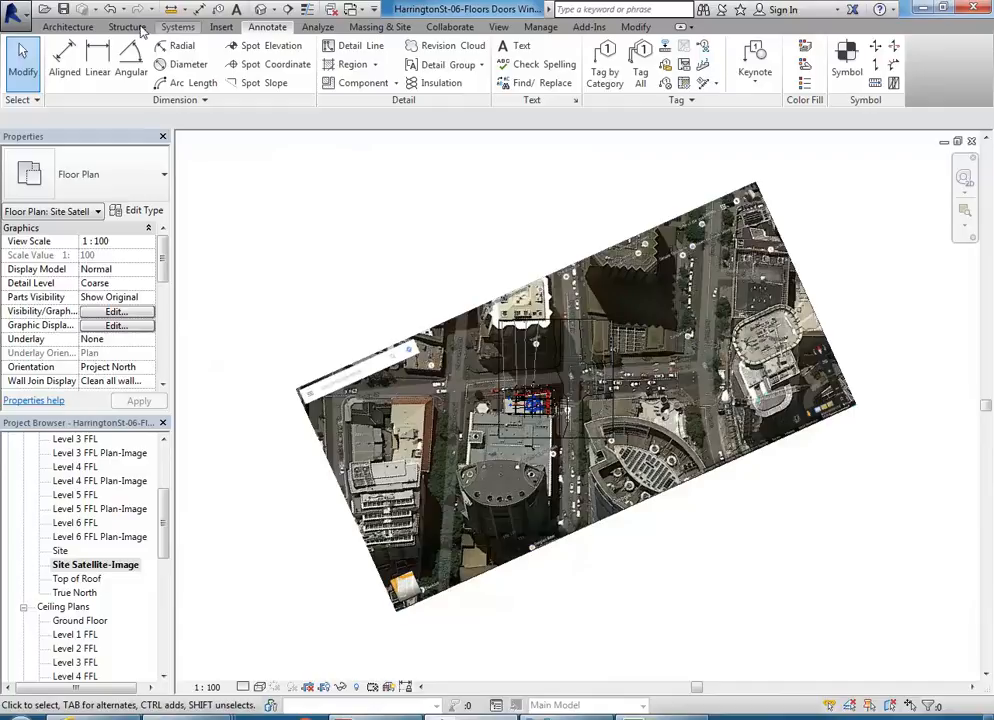
Step: Draw a reference plane along the short edge of the rotated satellite image, from its lower corner to the corner by the search bar
click(56, 25)
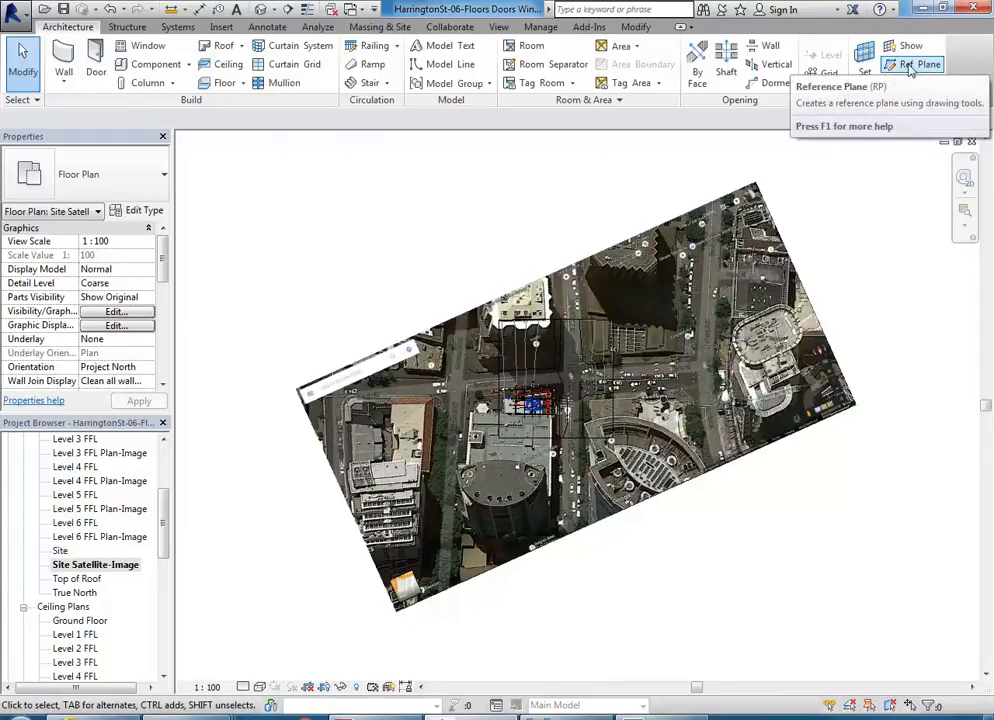
click(912, 67)
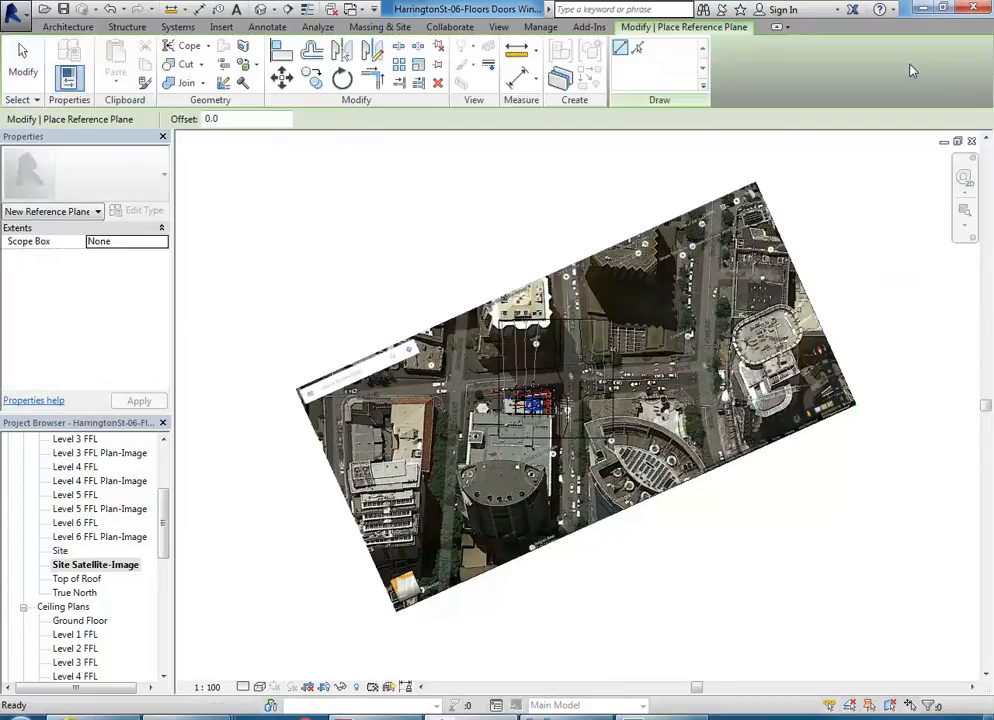
click(396, 607)
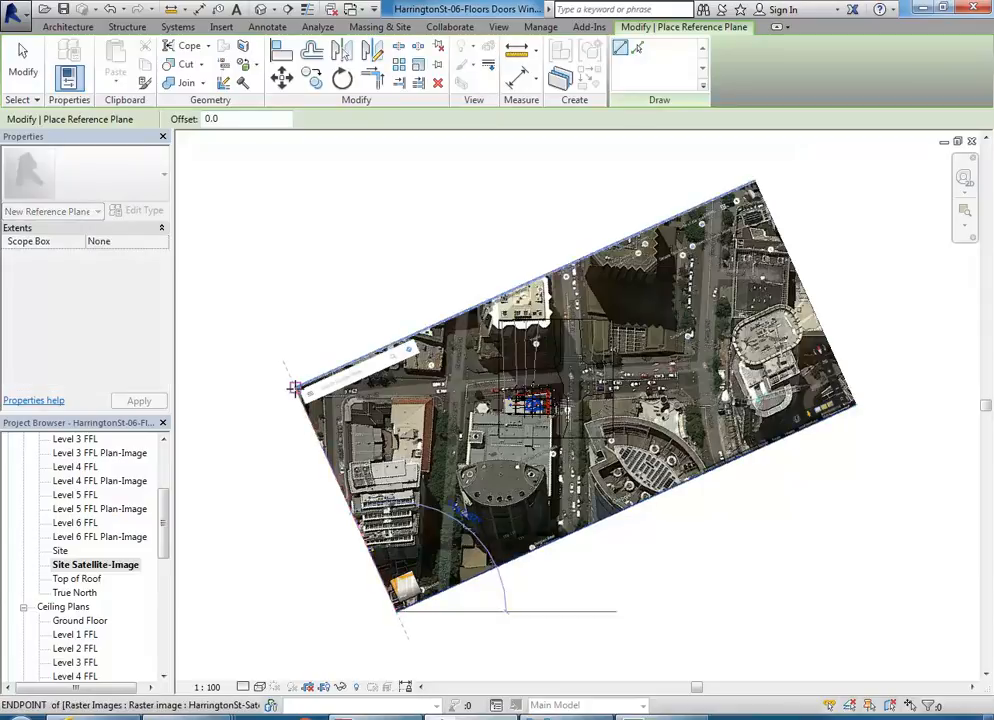
right_click(304, 306)
click(333, 315)
right_click(328, 315)
click(344, 326)
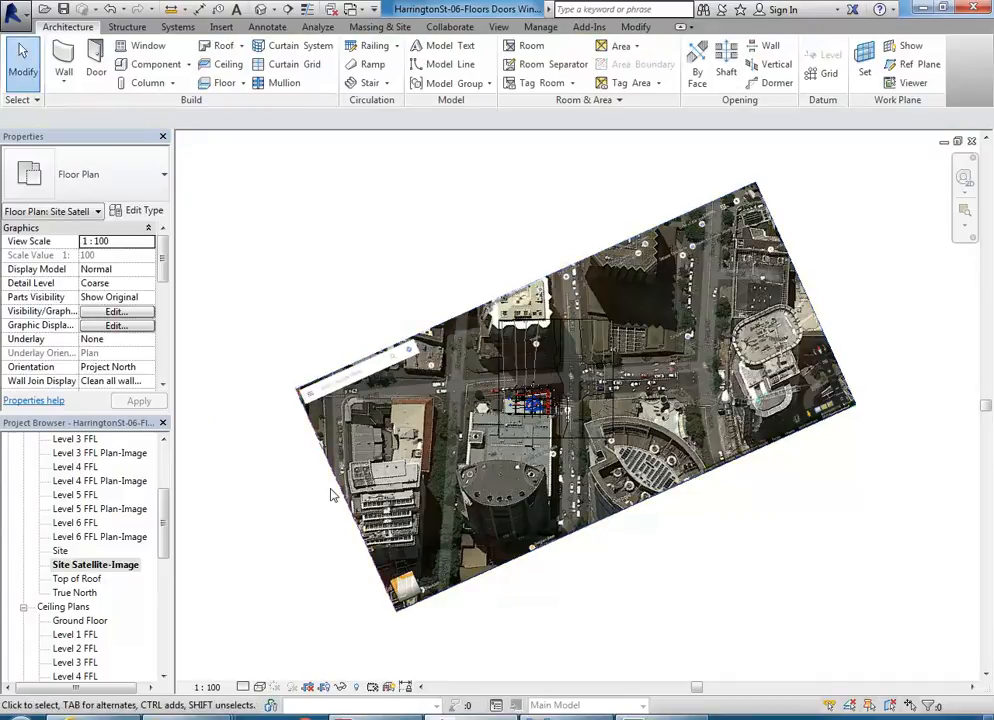
Step: Open the Site floor plan and move the angled reference plane onto the site next to the building
double_click(60, 551)
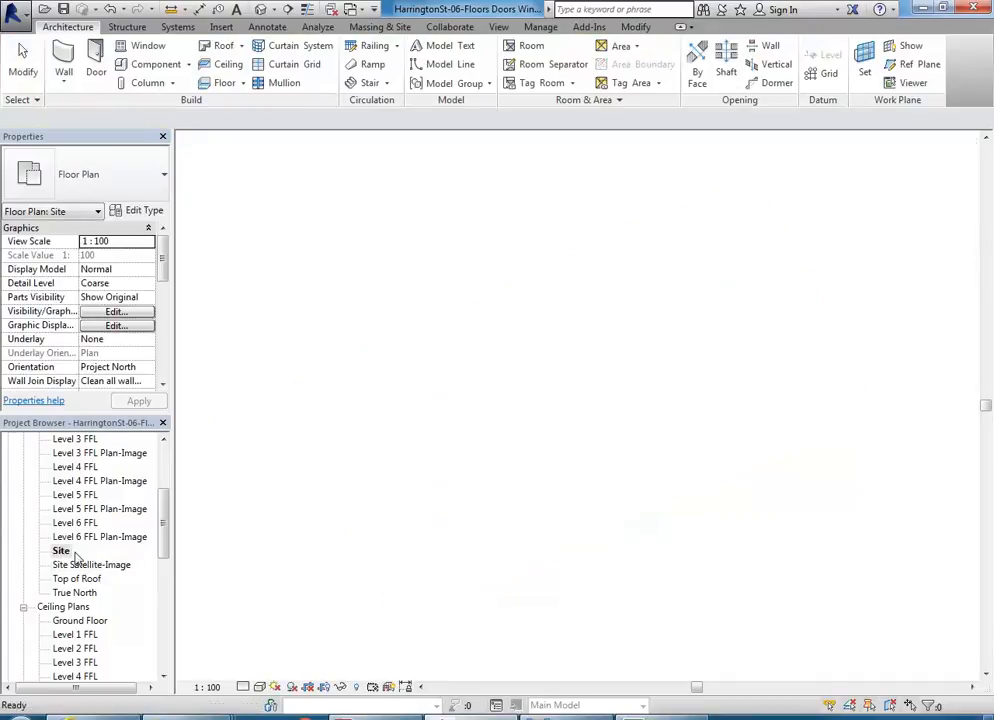
middle_drag(397, 455, 435, 449)
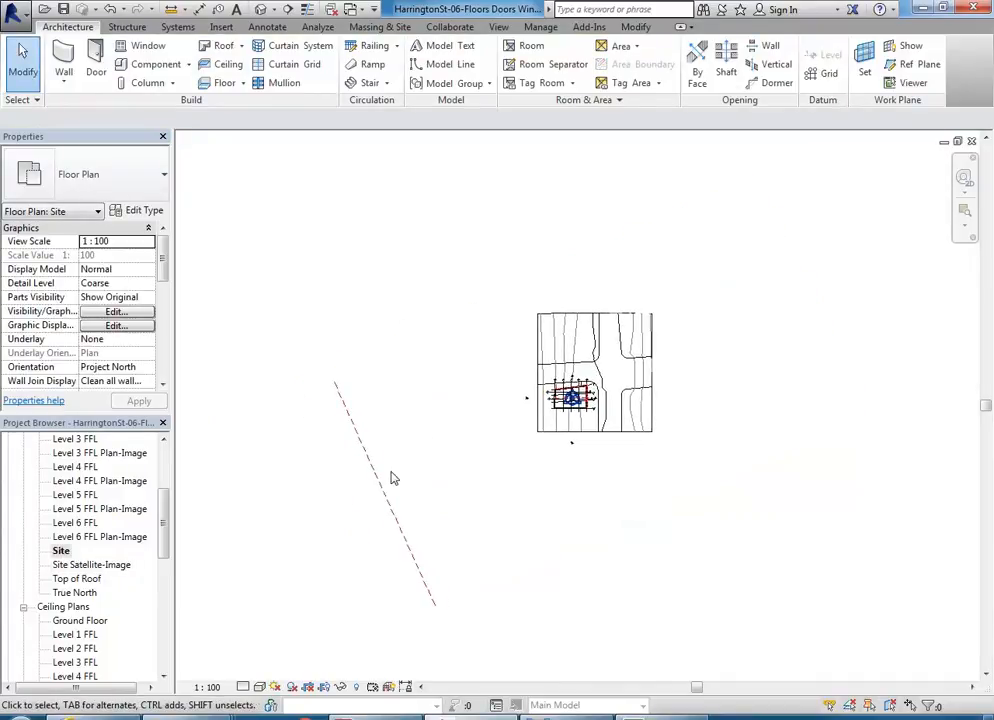
click(381, 492)
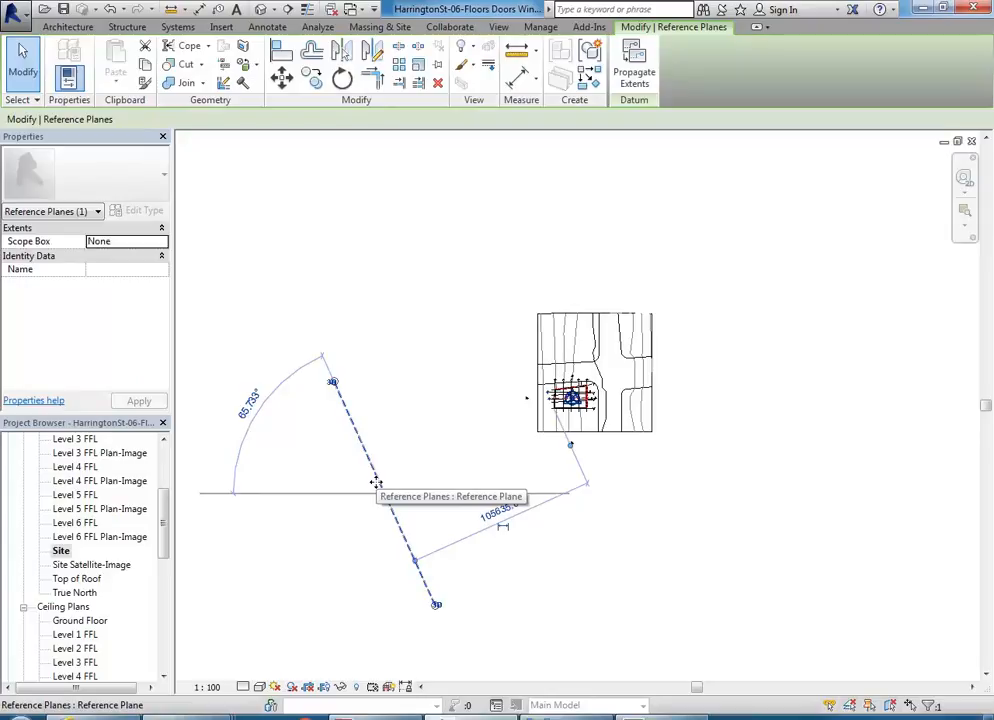
drag(376, 483, 609, 388)
scroll(609, 388, up, 3)
middle_drag(609, 388, 567, 320)
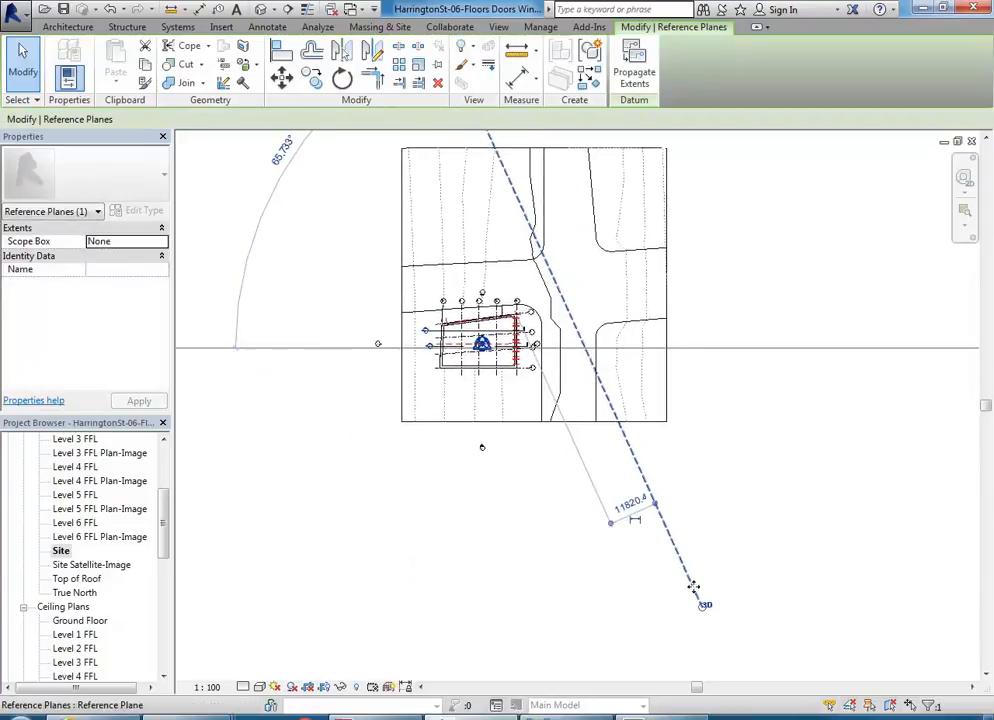
Step: Shorten the reference plane from both ends so that it lies beside the building within the street intersection
drag(702, 608, 586, 344)
scroll(560, 374, down, 2)
middle_drag(560, 374, 515, 519)
middle_drag(457, 339, 377, 293)
scroll(419, 325, up, 1)
middle_drag(419, 325, 416, 313)
scroll(331, 274, up, 3)
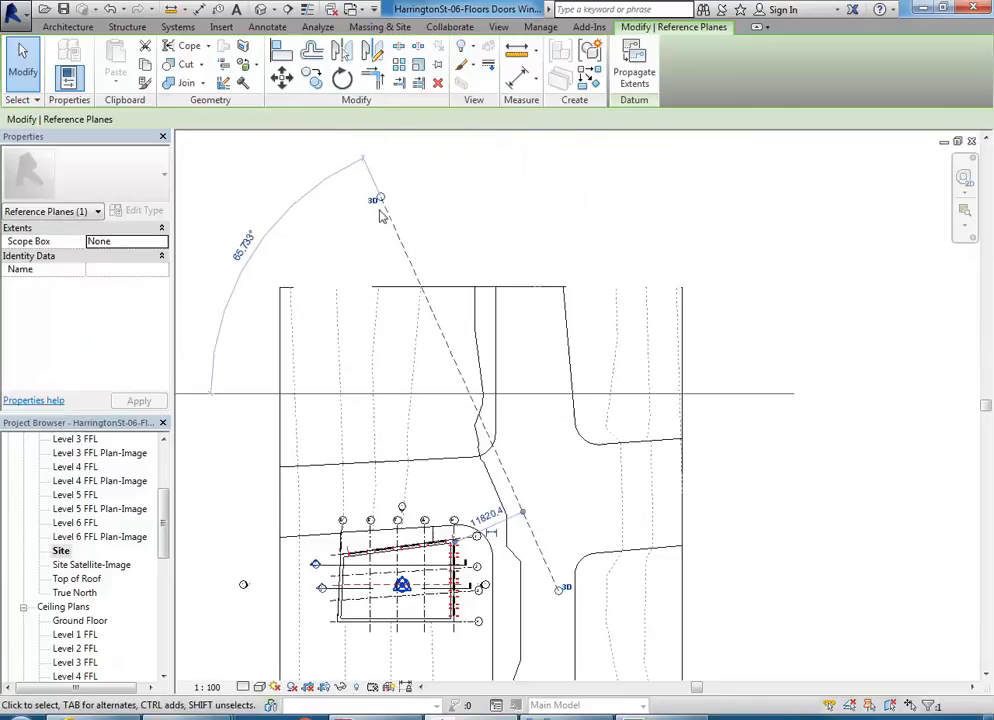
scroll(520, 515, up, 5)
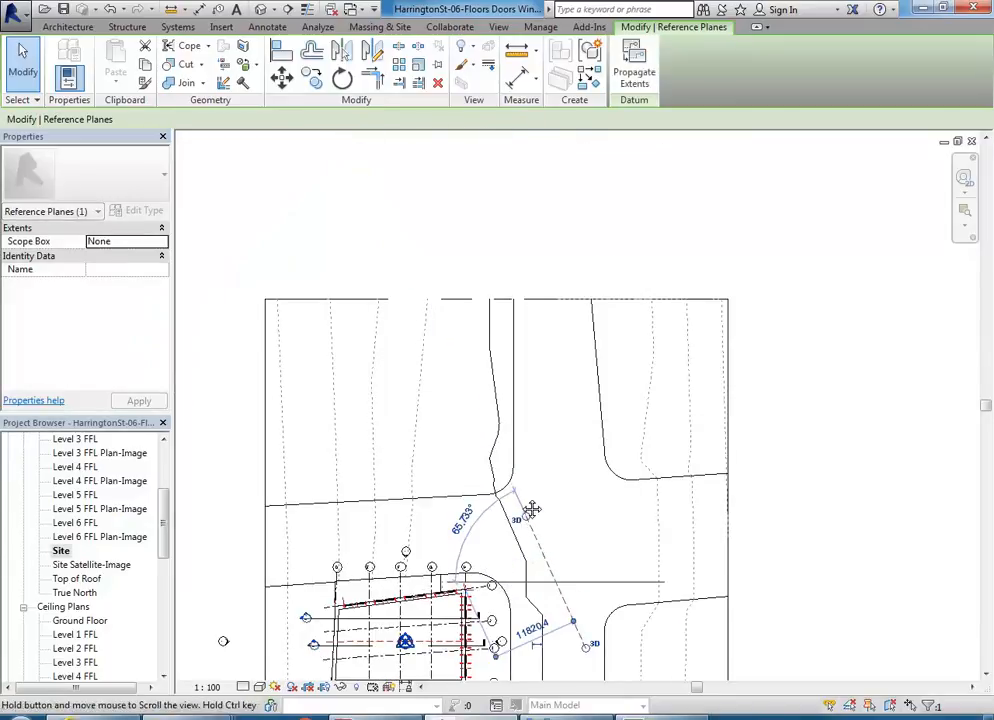
Step: Shorten the reference plane further at both ends to a small segment near grid bubbles 1 and 2
drag(566, 383, 450, 421)
scroll(466, 425, down, 3)
scroll(430, 453, up, 2)
middle_drag(425, 406, 405, 416)
drag(360, 245, 434, 407)
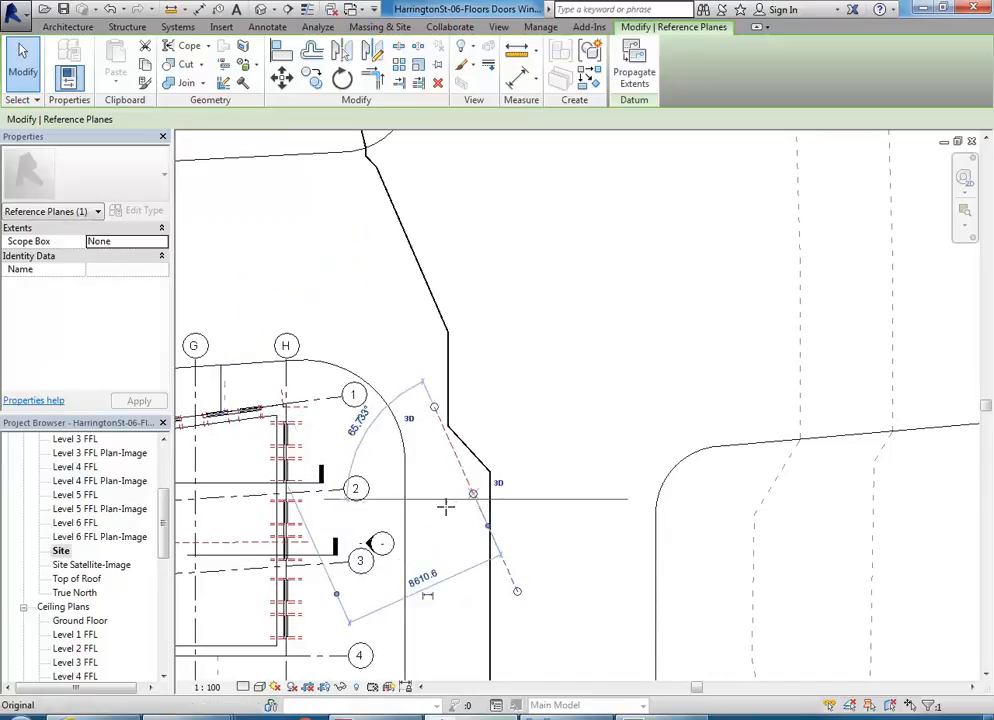
drag(446, 507, 448, 505)
scroll(454, 489, up, 3)
Step: Move the short reference plane closer to the curved kerb, about 7800 mm from the building's grid H wall
middle_drag(469, 431, 607, 497)
scroll(607, 497, down, 2)
drag(600, 491, 560, 447)
middle_drag(536, 428, 531, 368)
scroll(572, 391, up, 2)
scroll(575, 396, up, 1)
click(541, 360)
scroll(531, 368, down, 2)
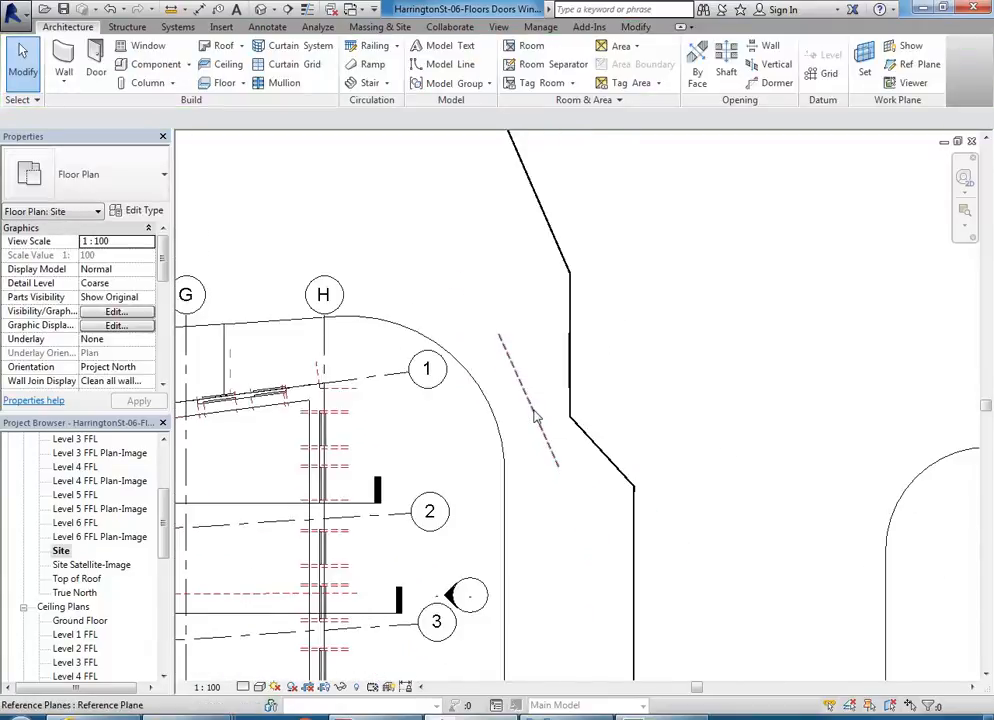
Step: Move the reference plane inside the curved kerb between grid bubbles 1 and 2, about 4900 mm from the grid H wall
click(536, 418)
middle_drag(512, 420, 633, 394)
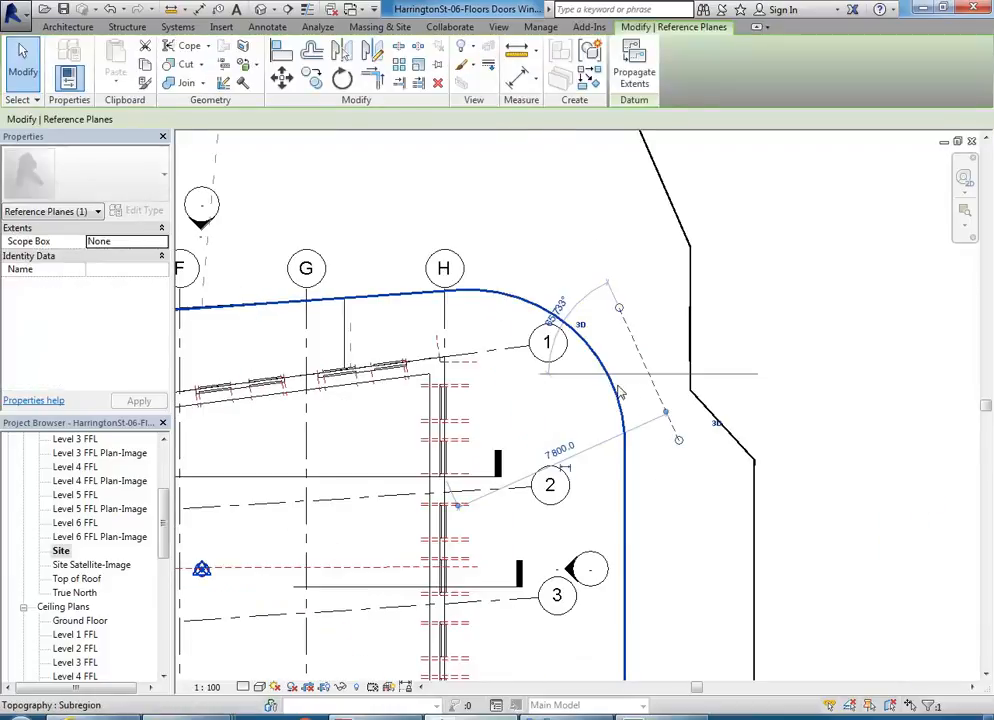
drag(609, 414, 528, 457)
scroll(528, 457, up, 3)
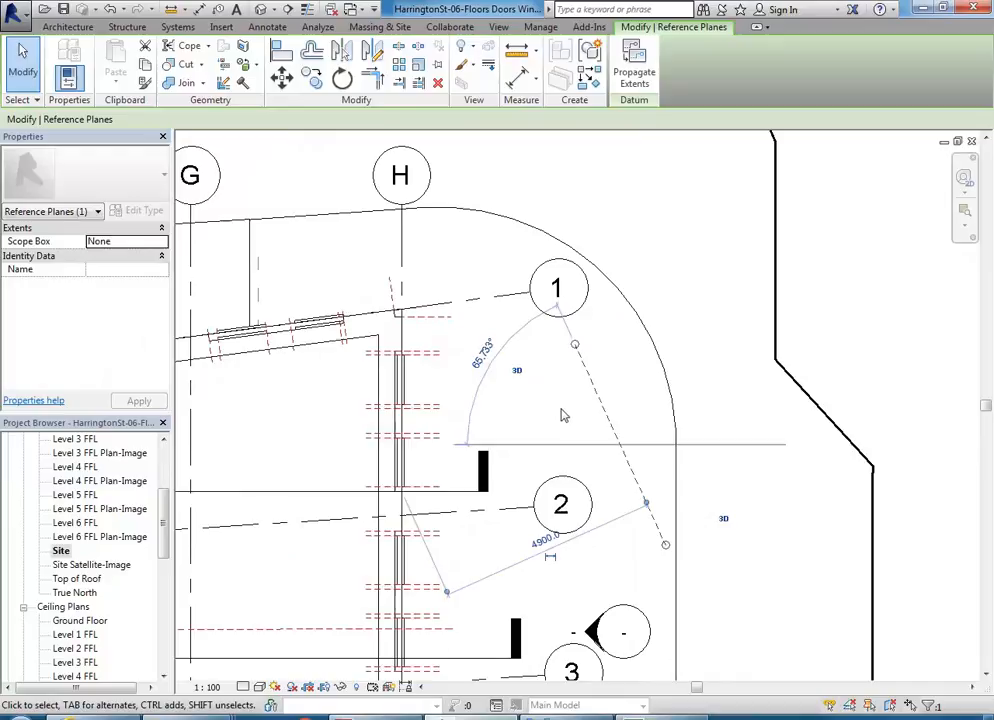
click(563, 415)
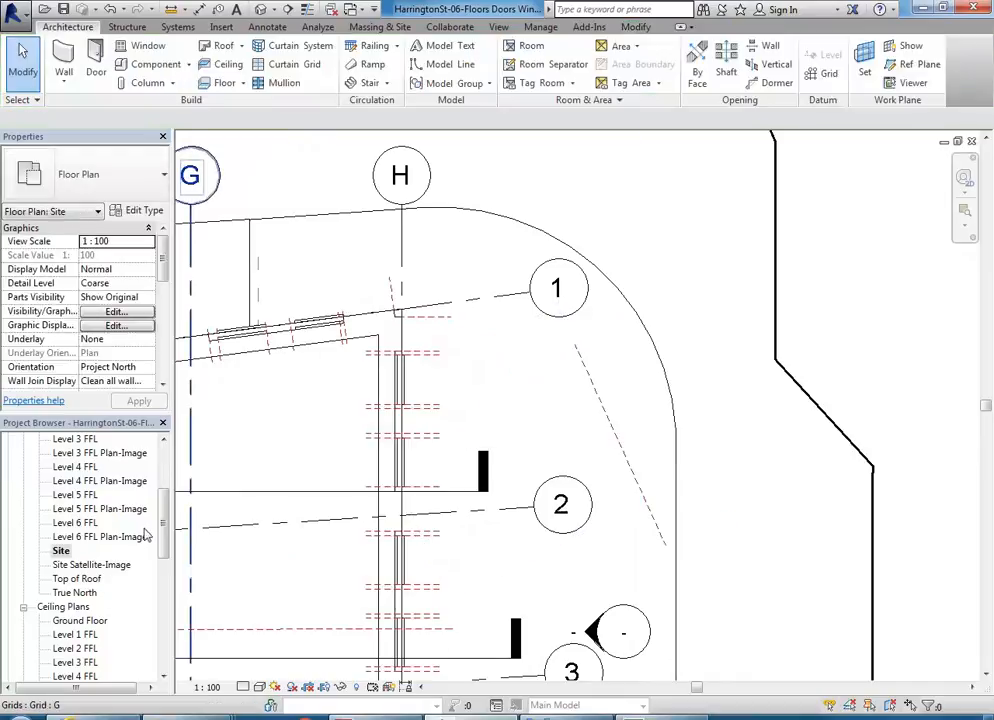
Step: Open the Ground Floor Plan view and check the area beside grid H for the reference plane
scroll(166, 530, up, 4)
double_click(91, 495)
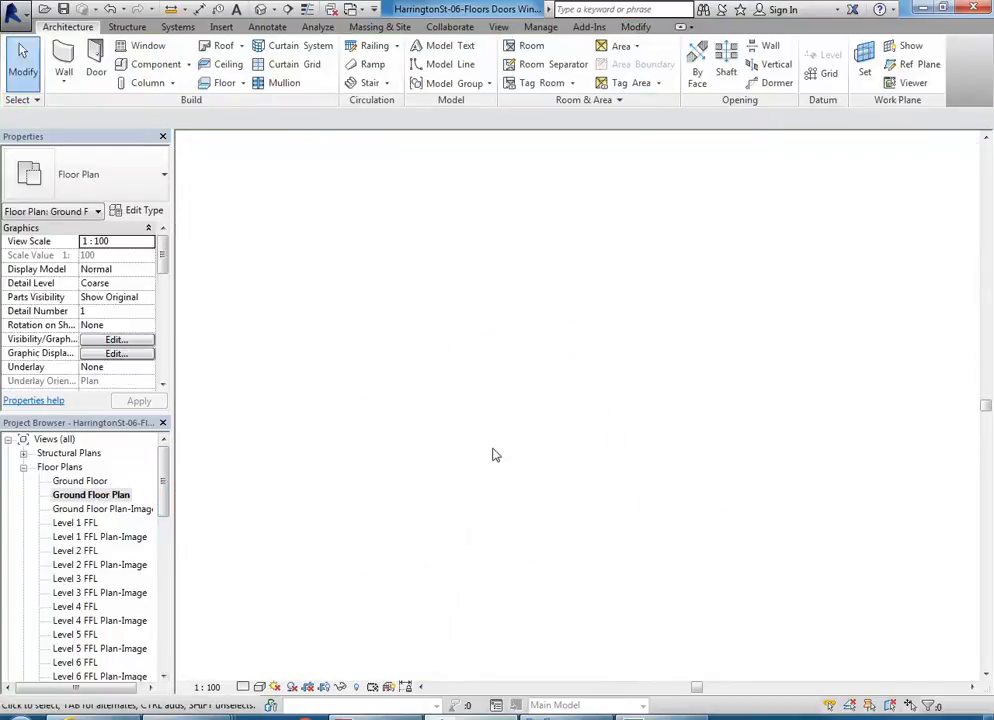
middle_drag(603, 457, 465, 491)
middle_drag(575, 430, 575, 459)
scroll(624, 422, up, 2)
middle_drag(624, 422, 638, 418)
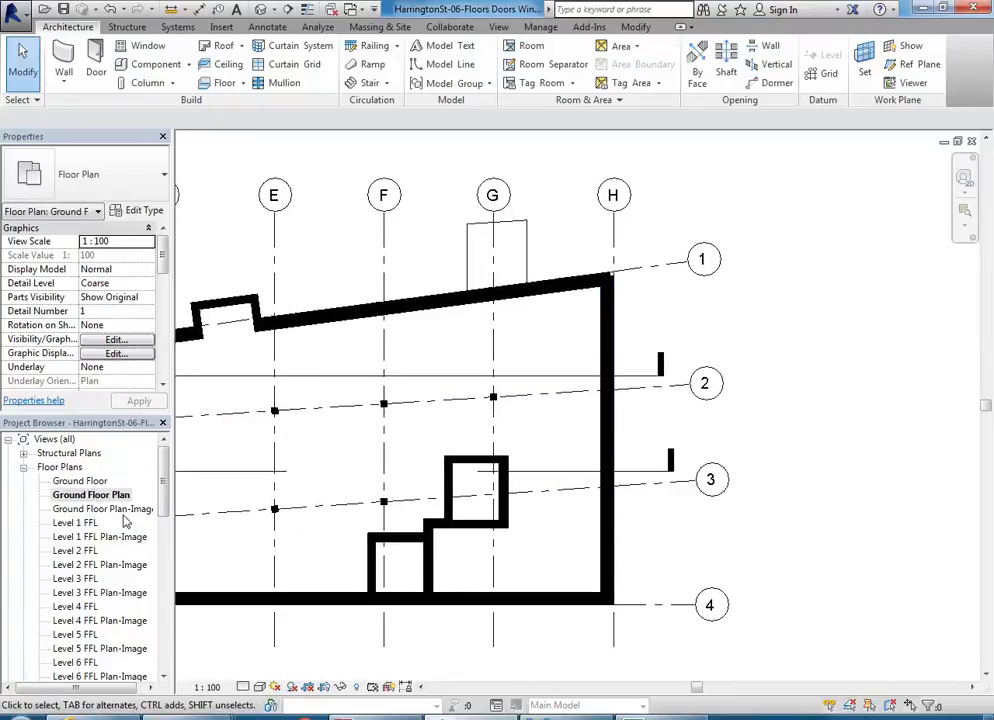
scroll(476, 627, down, 2)
middle_drag(476, 627, 476, 569)
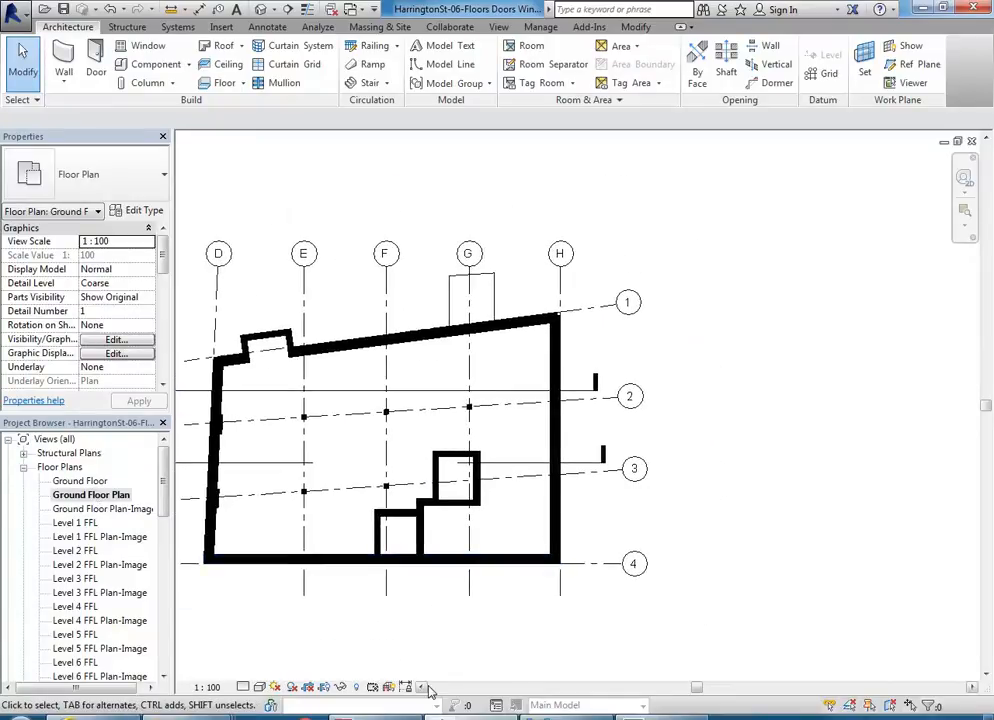
Step: Reveal the hidden elements in the Ground Floor Plan view, unhide the reference plane category, and leave the reveal mode
click(356, 687)
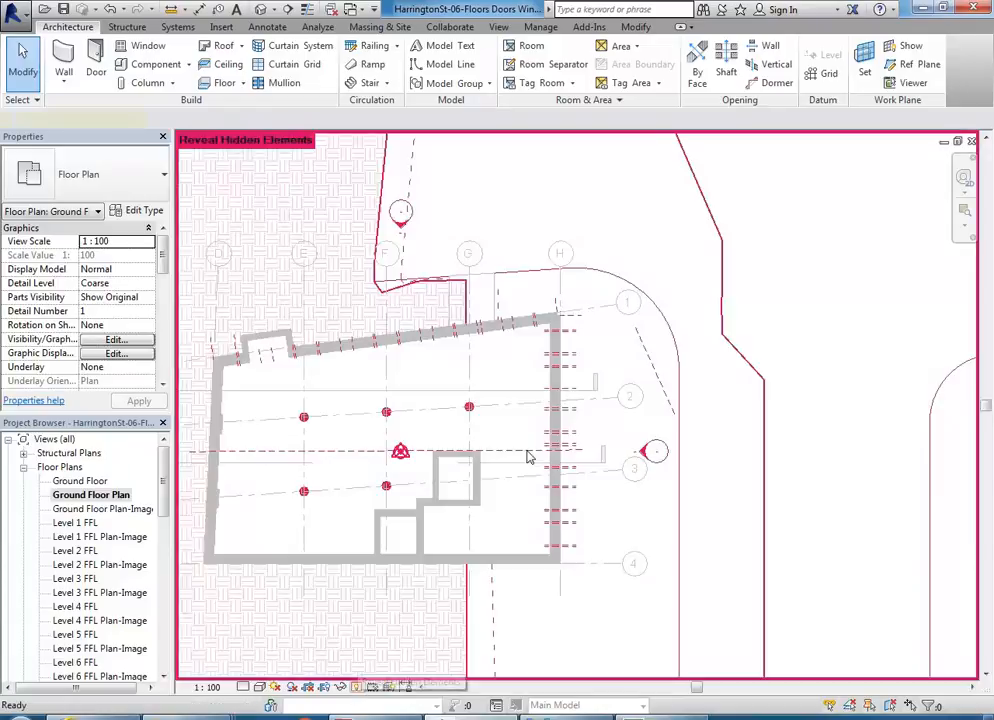
click(651, 363)
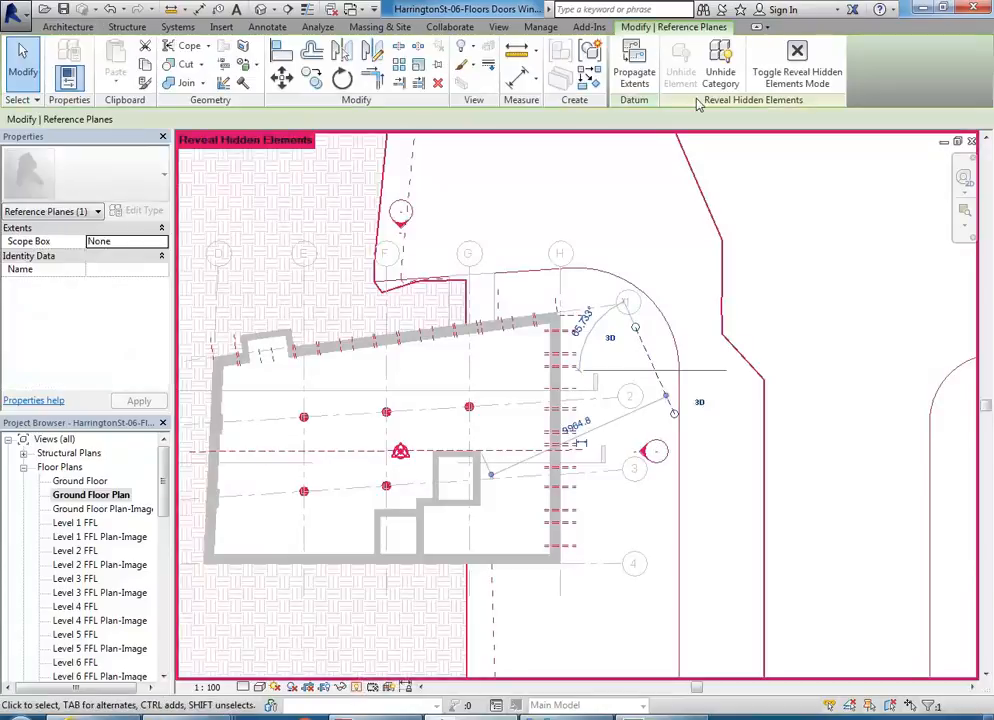
click(719, 70)
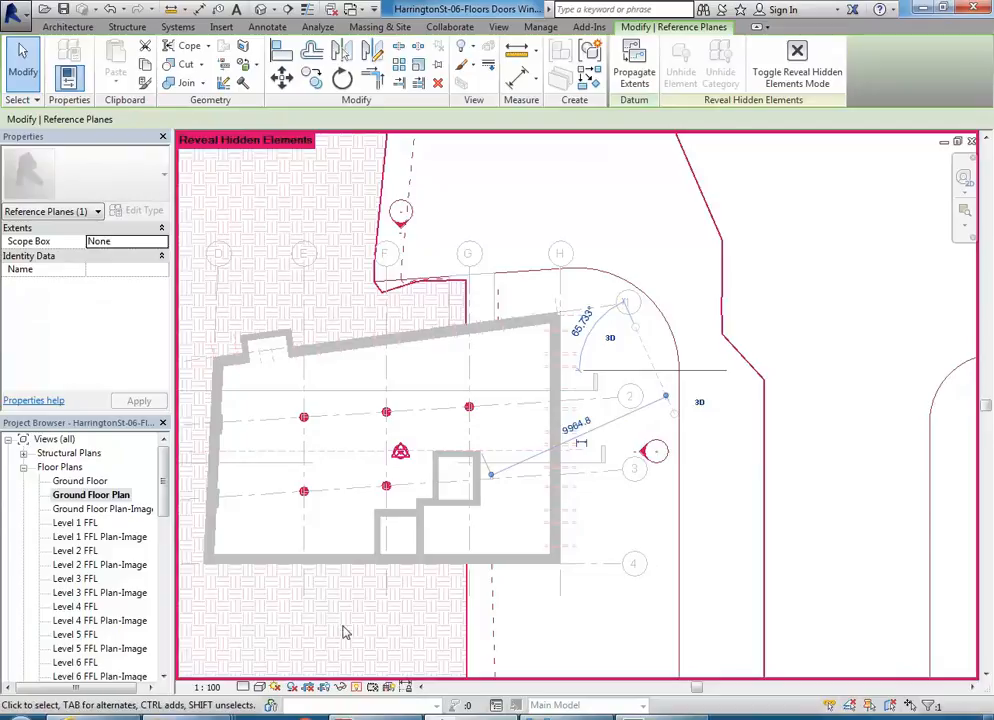
click(356, 688)
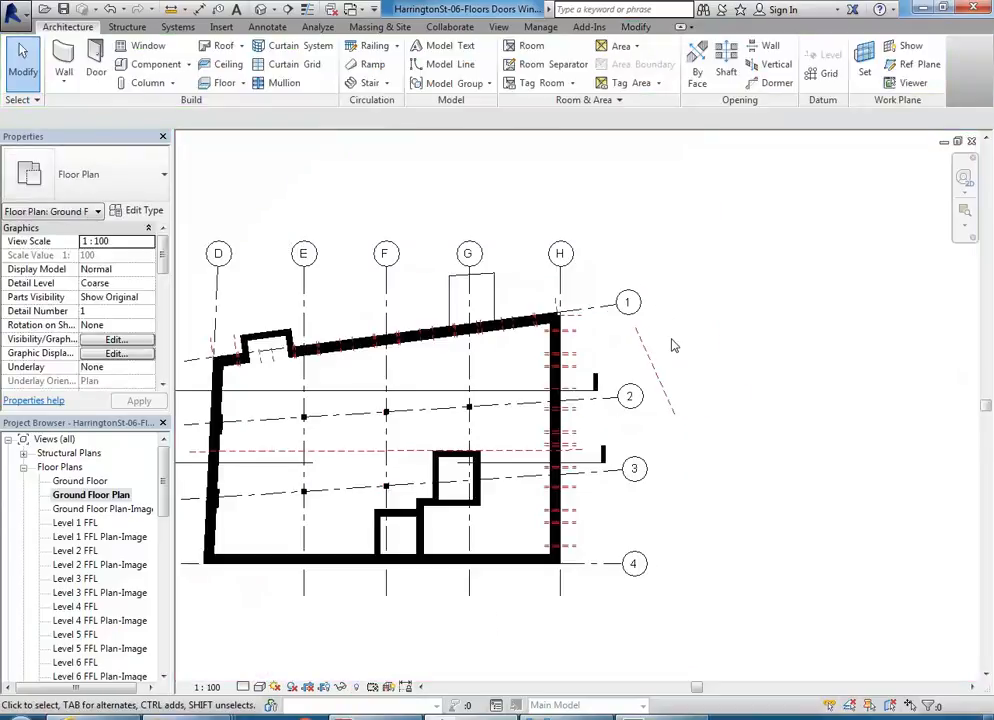
Step: Open sheet A102 and move the north arrow up to the sloping reference plane near grid bubble 2
drag(161, 470, 157, 624)
double_click(72, 648)
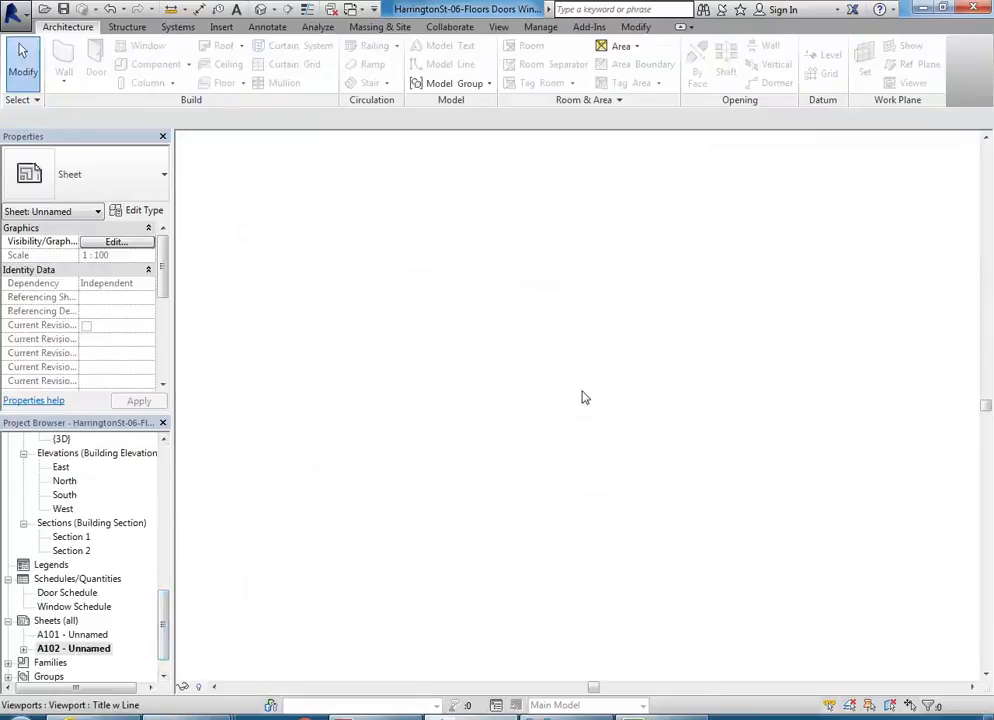
scroll(655, 421, up, 3)
click(717, 505)
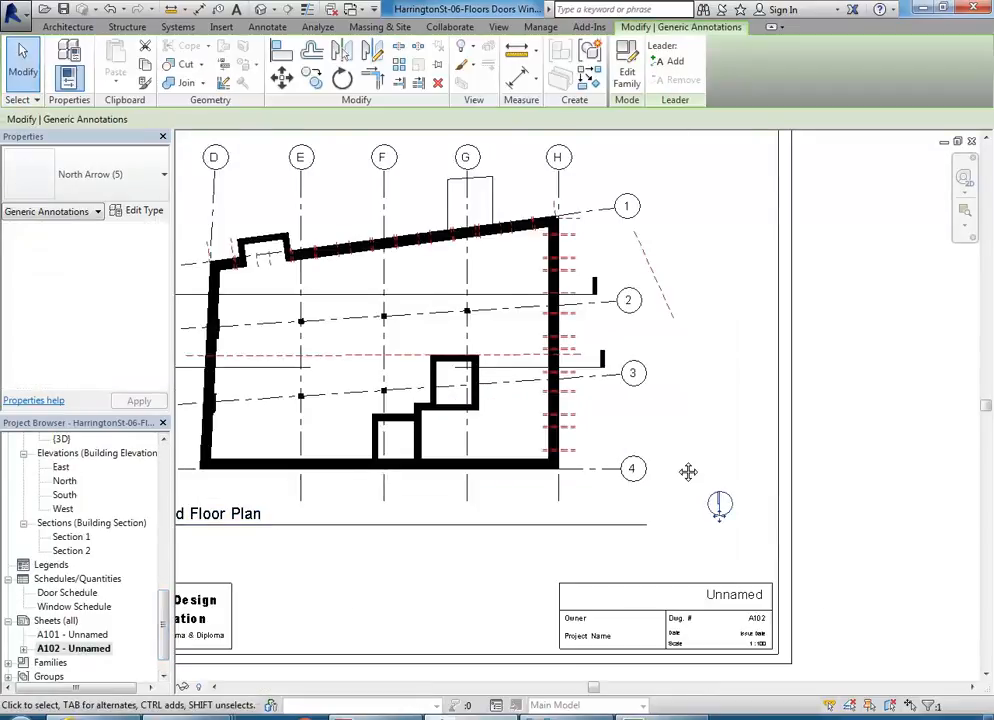
scroll(692, 440, up, 2)
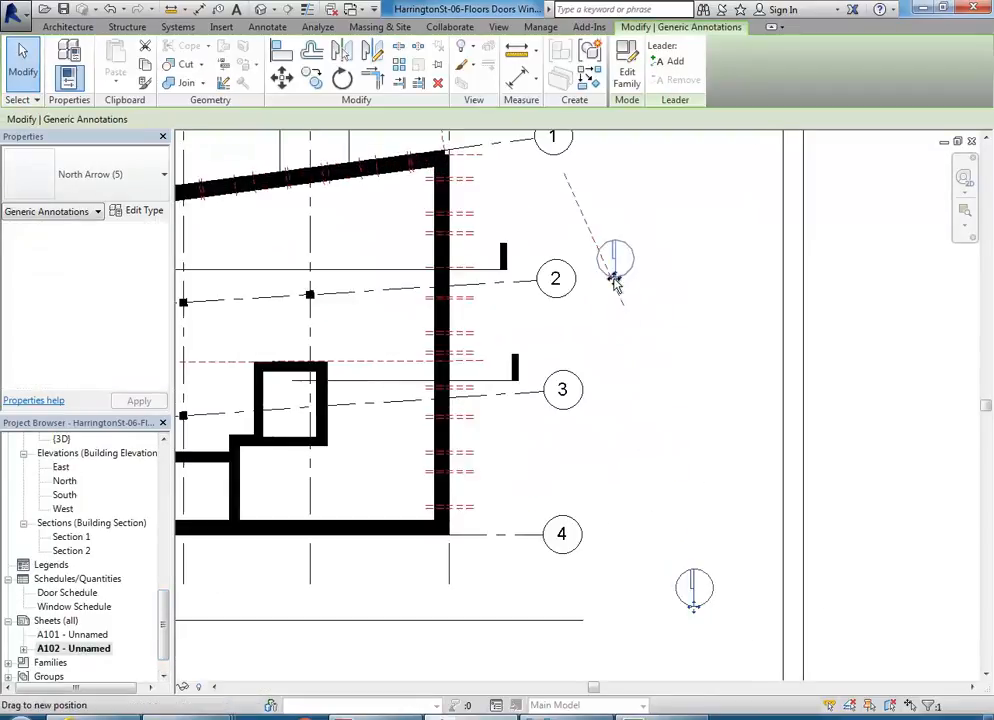
scroll(615, 283, up, 8)
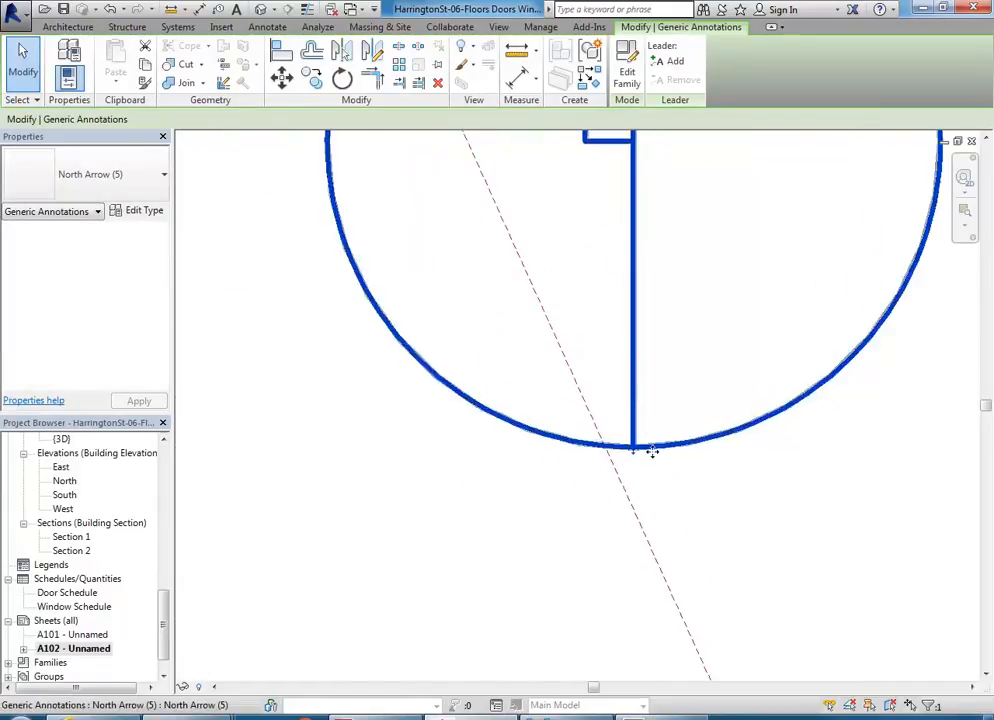
Step: Adjust the north arrow's position so that the centre of its circle lies on the reference plane
drag(634, 450, 612, 455)
scroll(530, 314, down, 2)
middle_drag(530, 314, 553, 464)
scroll(553, 464, down, 4)
scroll(559, 439, up, 4)
drag(590, 372, 512, 401)
scroll(511, 400, up, 5)
scroll(527, 355, down, 5)
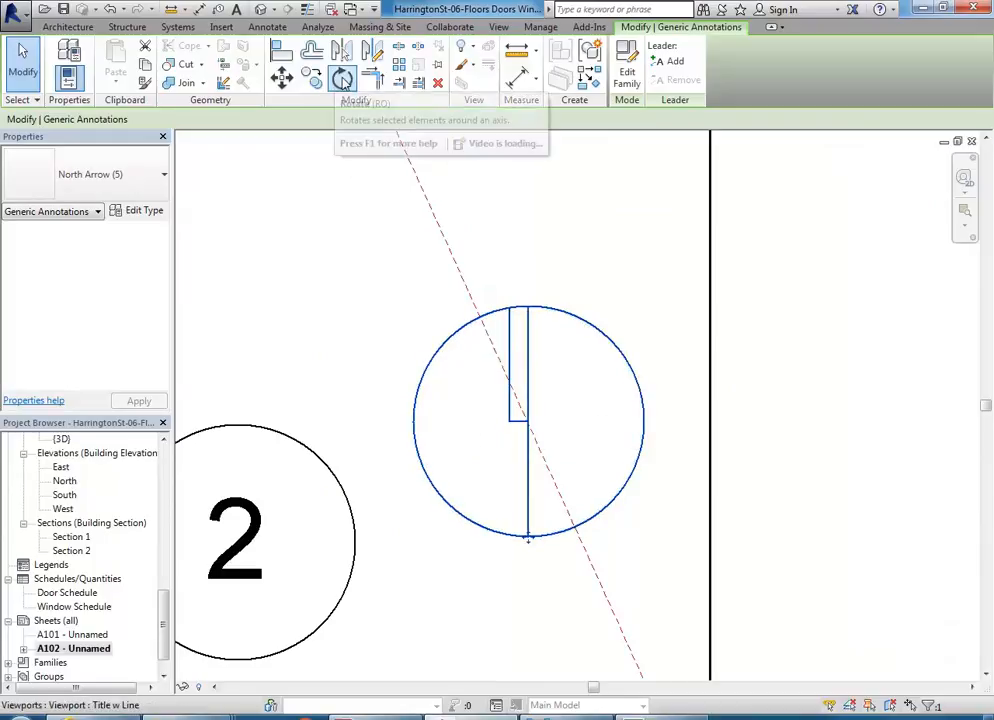
Step: Rotate the north arrow 24° counterclockwise about its centre, from vertical onto the reference plane
click(342, 80)
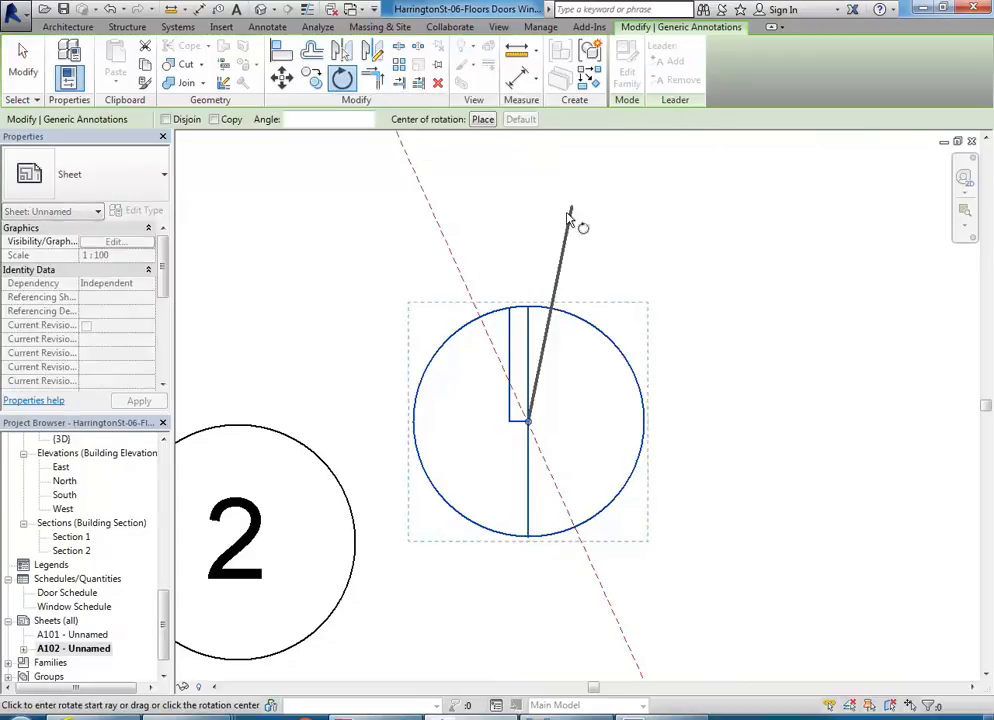
click(533, 194)
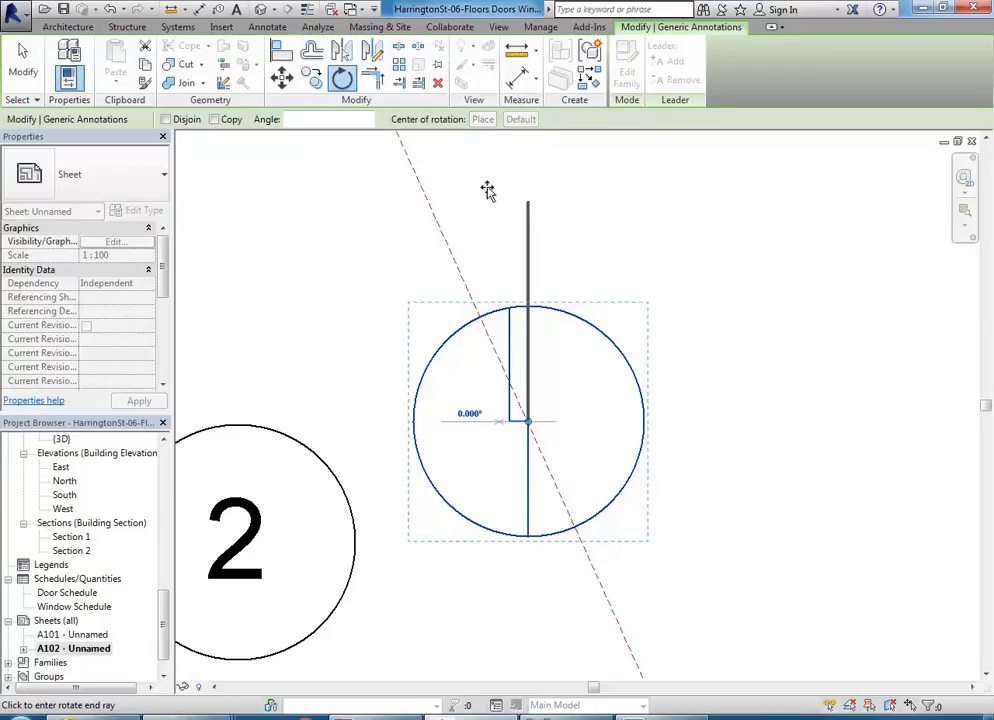
click(426, 194)
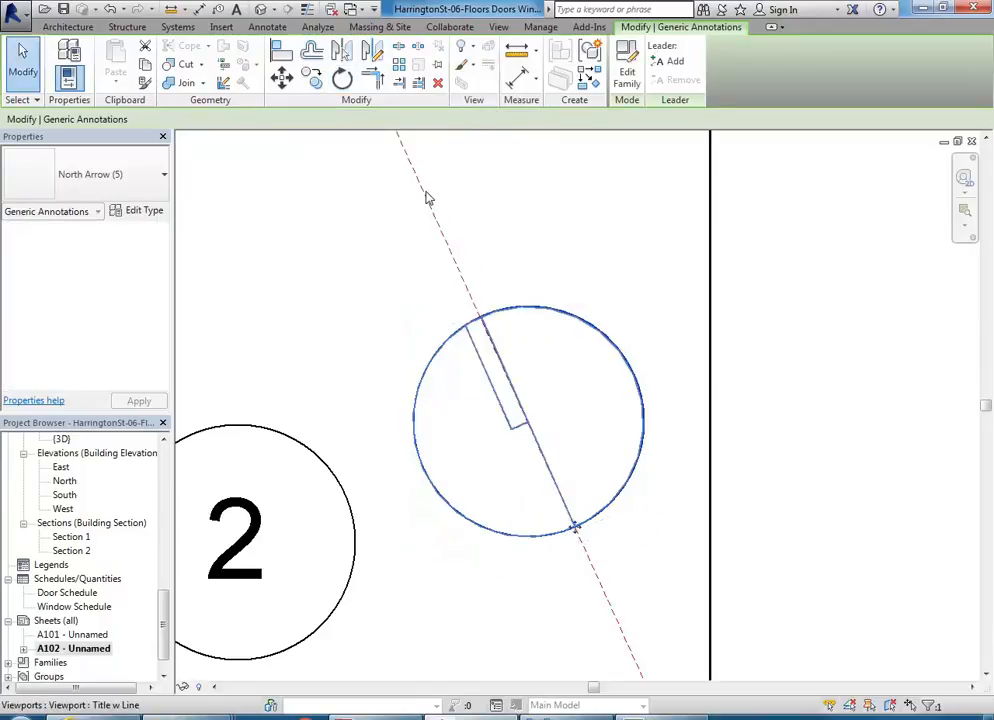
Step: Move the rotated north arrow back to the sheet's lower right corner, just above the title block
scroll(426, 197, down, 6)
middle_drag(437, 215, 466, 222)
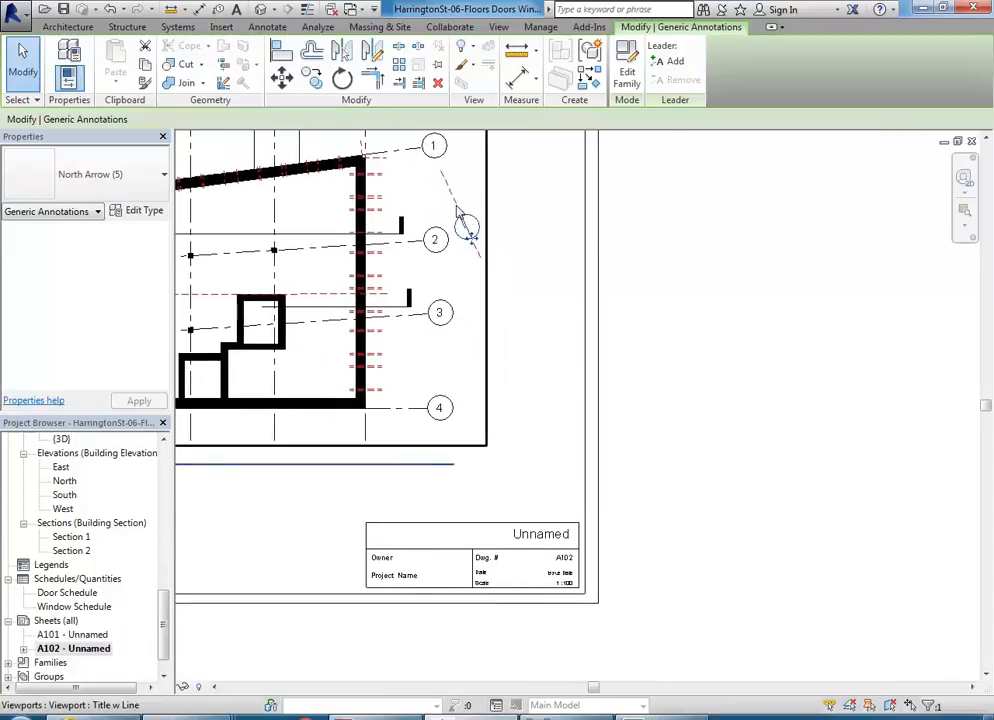
drag(456, 232, 526, 479)
key(Escape)
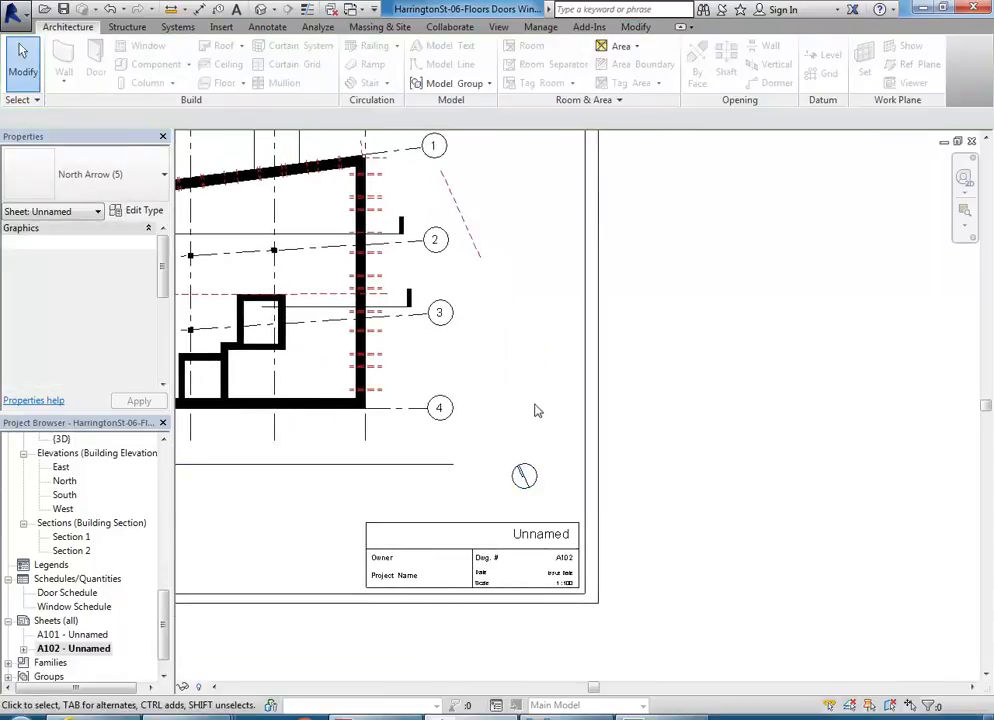
Step: Shift the north arrow slightly upward, to about the level of the viewport's lower edge
middle_drag(535, 410, 641, 445)
scroll(628, 487, down, 5)
scroll(617, 428, up, 6)
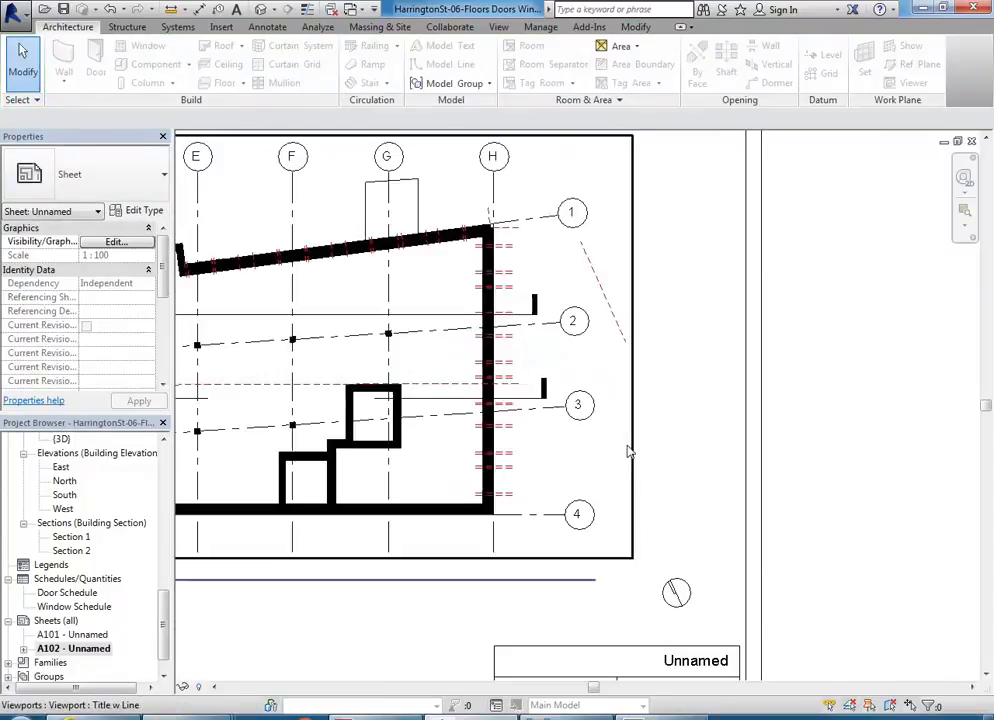
drag(677, 594, 677, 562)
key(Escape)
middle_drag(677, 562, 632, 528)
scroll(632, 528, down, 3)
scroll(634, 541, down, 2)
scroll(634, 541, up, 1)
scroll(426, 453, down, 1)
middle_drag(459, 453, 490, 448)
Step: Create a new sheet with the A3 metric (DCE 2012) : Landscape title block
click(55, 620)
right_click(60, 621)
click(105, 629)
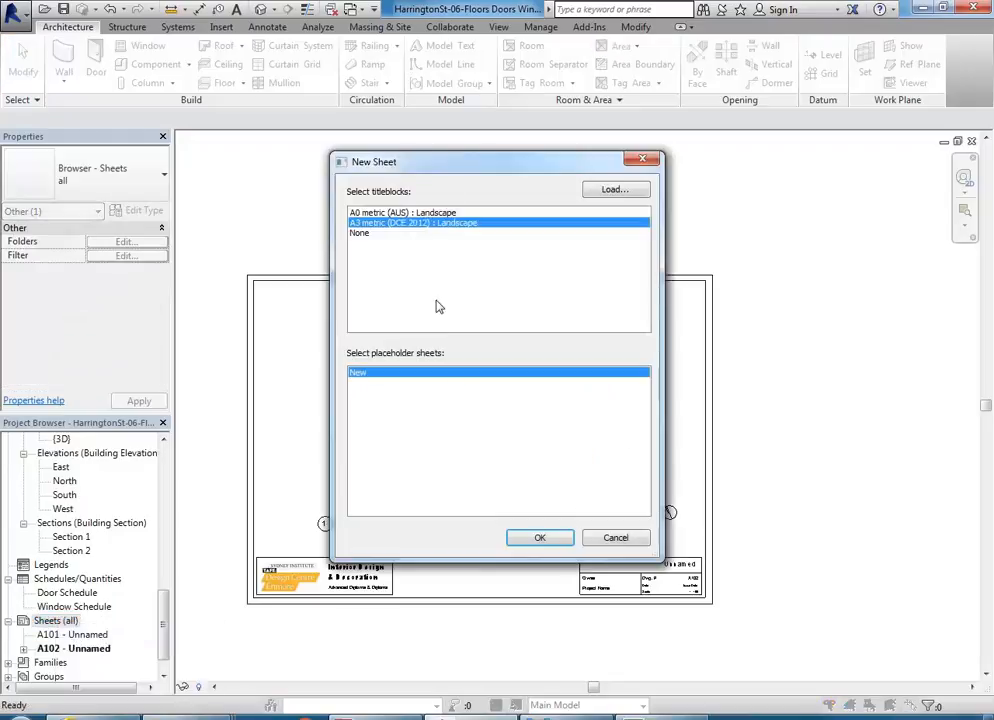
click(539, 537)
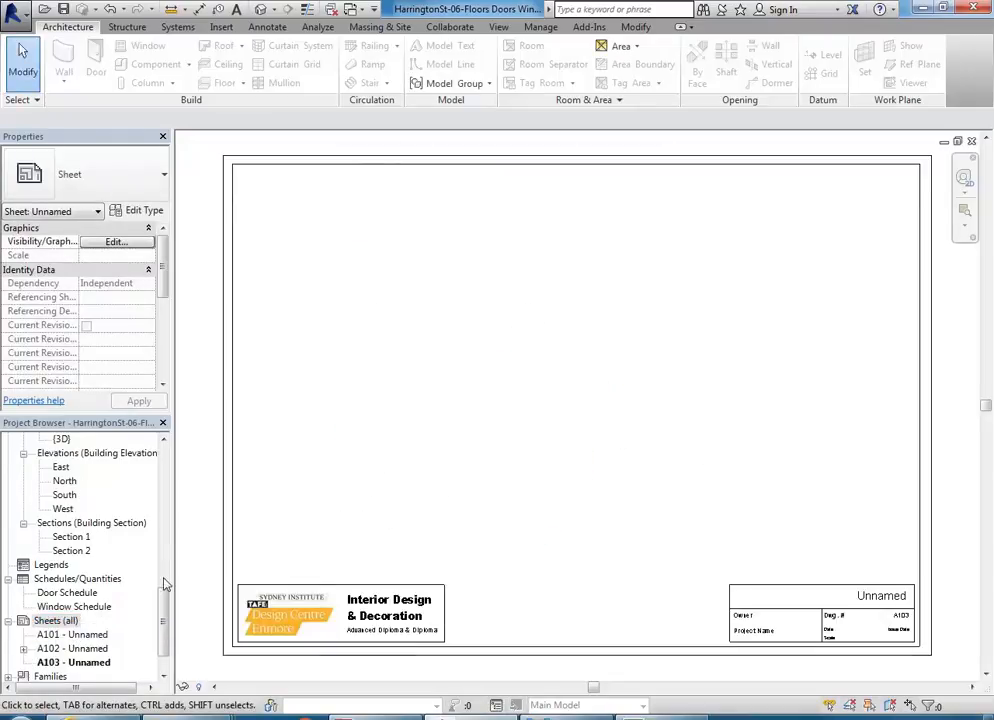
Step: Duplicate the Level 1 FFL floor plan view with detailing
drag(168, 628, 176, 492)
right_click(80, 524)
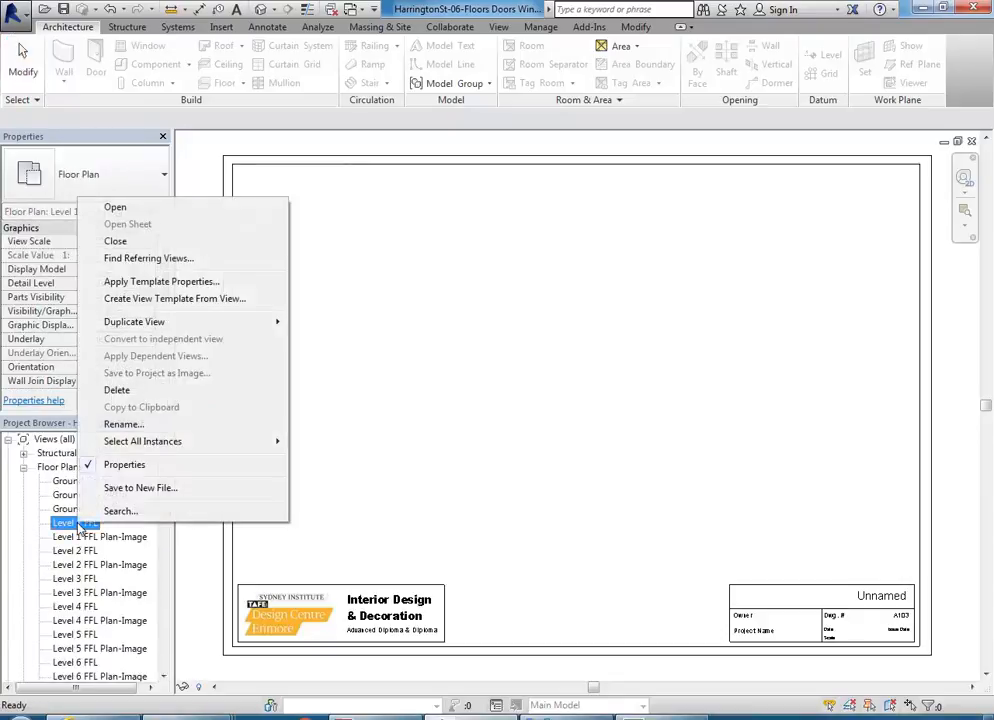
mouse_move(180, 322)
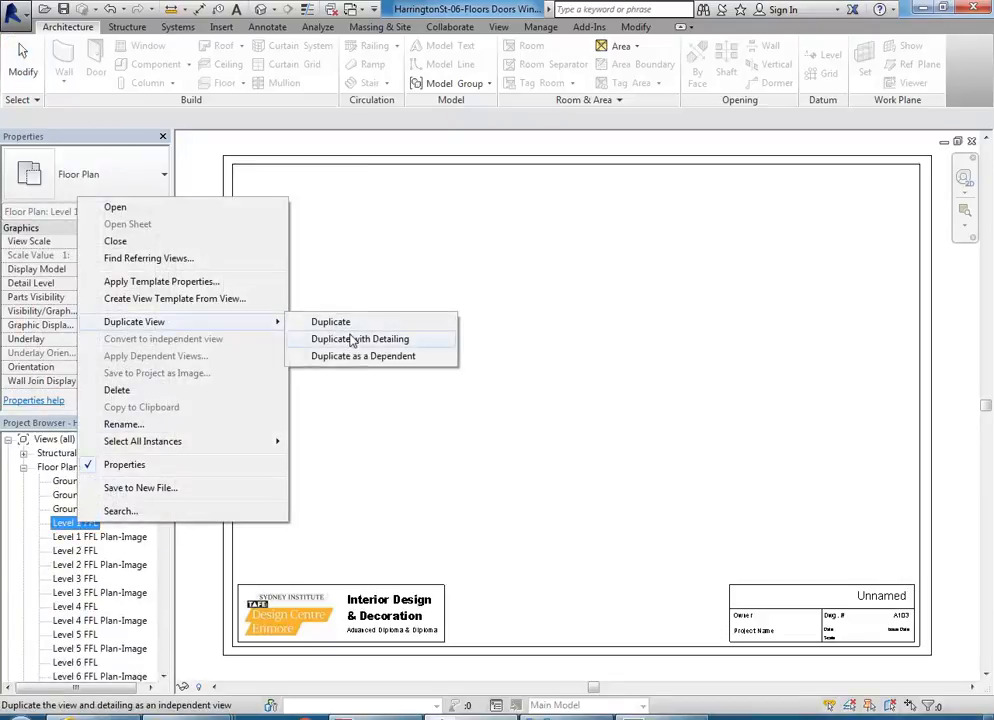
click(352, 338)
Step: Remove the elevation markers around the building from the duplicated Level 1 view
click(465, 443)
scroll(368, 415, down, 5)
scroll(388, 313, up, 2)
drag(388, 313, 458, 363)
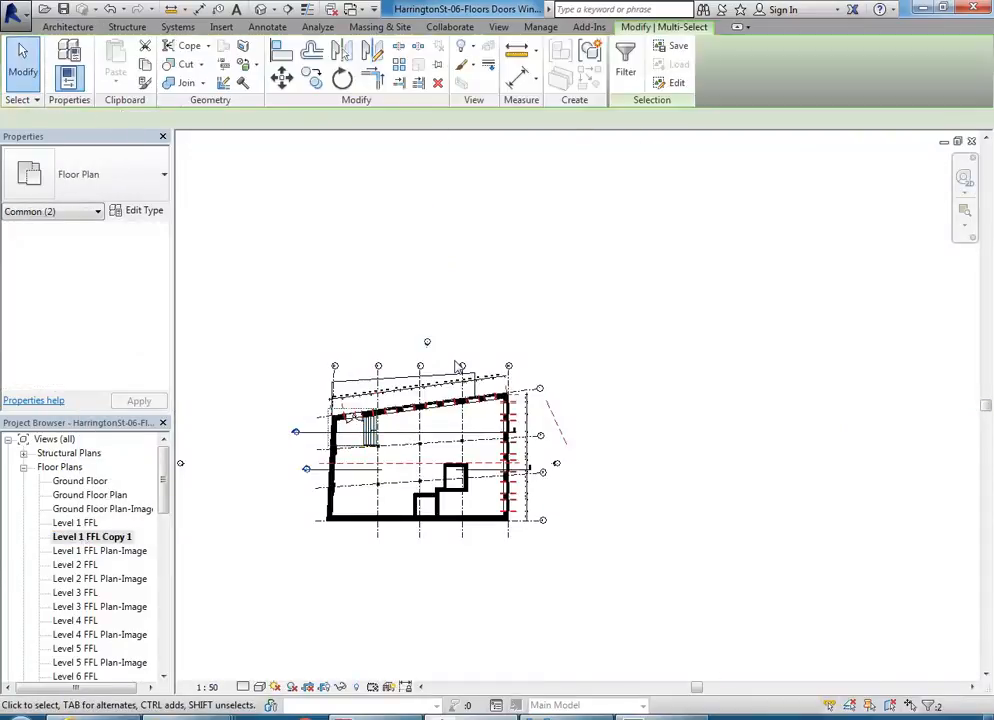
key(Escape)
middle_drag(382, 326, 414, 300)
Step: Rename the duplicated Level 1 view as Level 1 Floor Plan
right_click(92, 537)
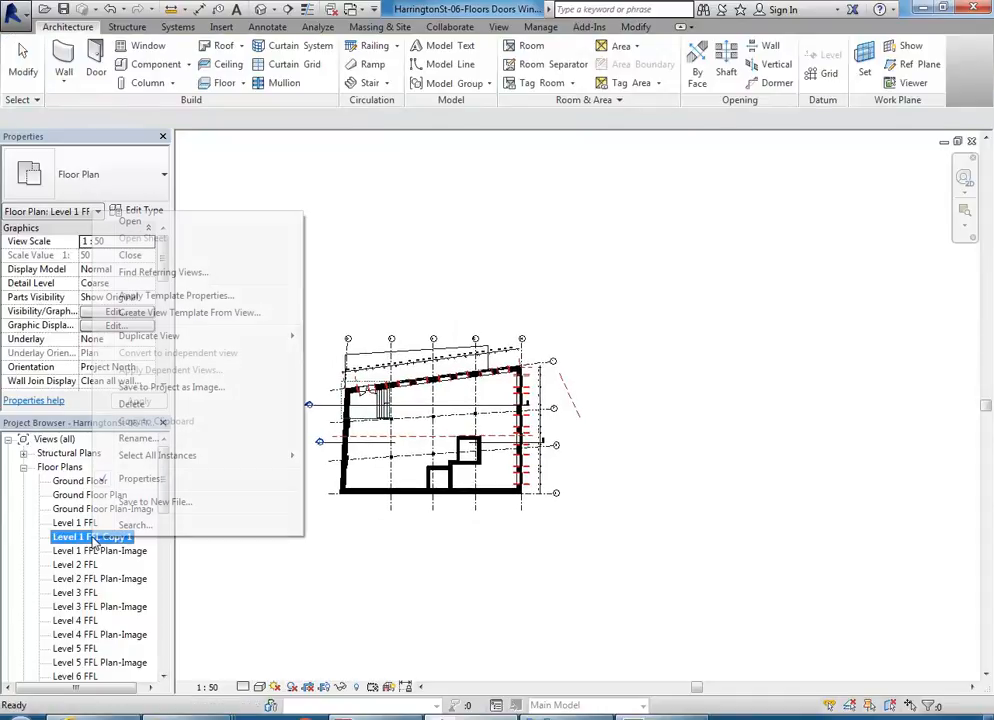
mouse_move(295, 338)
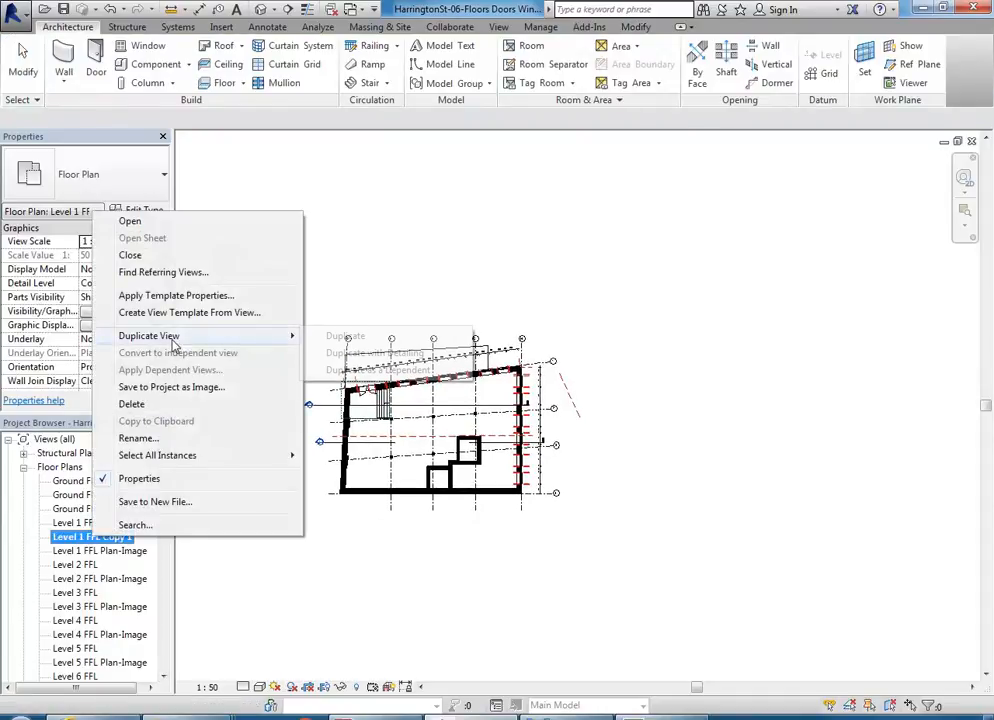
click(163, 440)
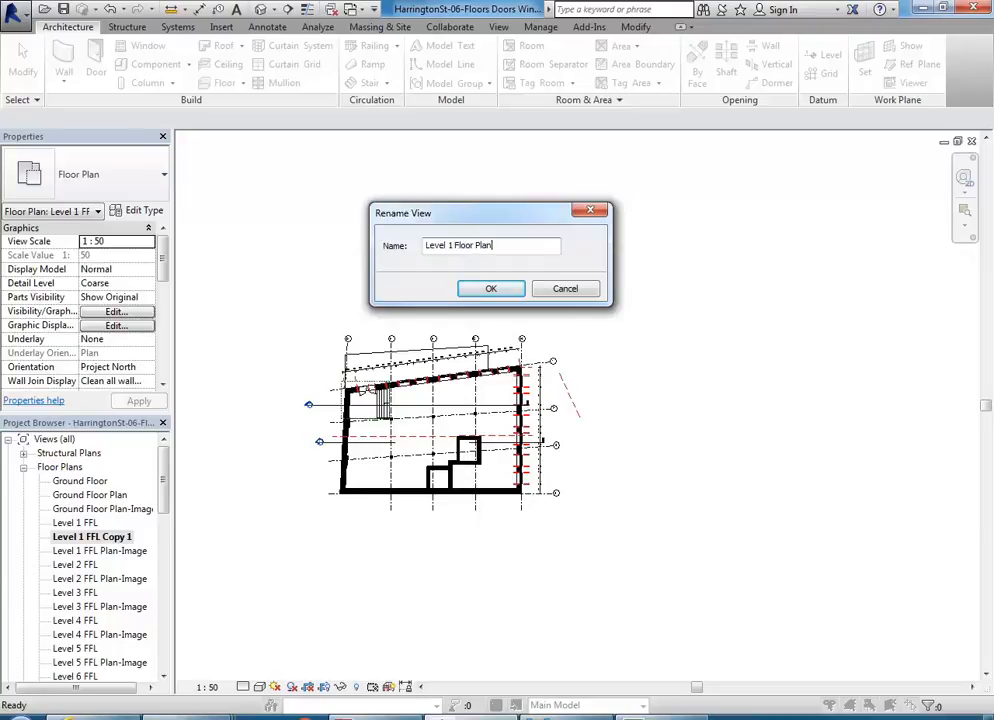
key(Return)
Step: Open sheet A103 and place the Level 1 Floor Plan view on it
drag(160, 485, 545, 387)
double_click(100, 622)
scroll(153, 490, down, 1)
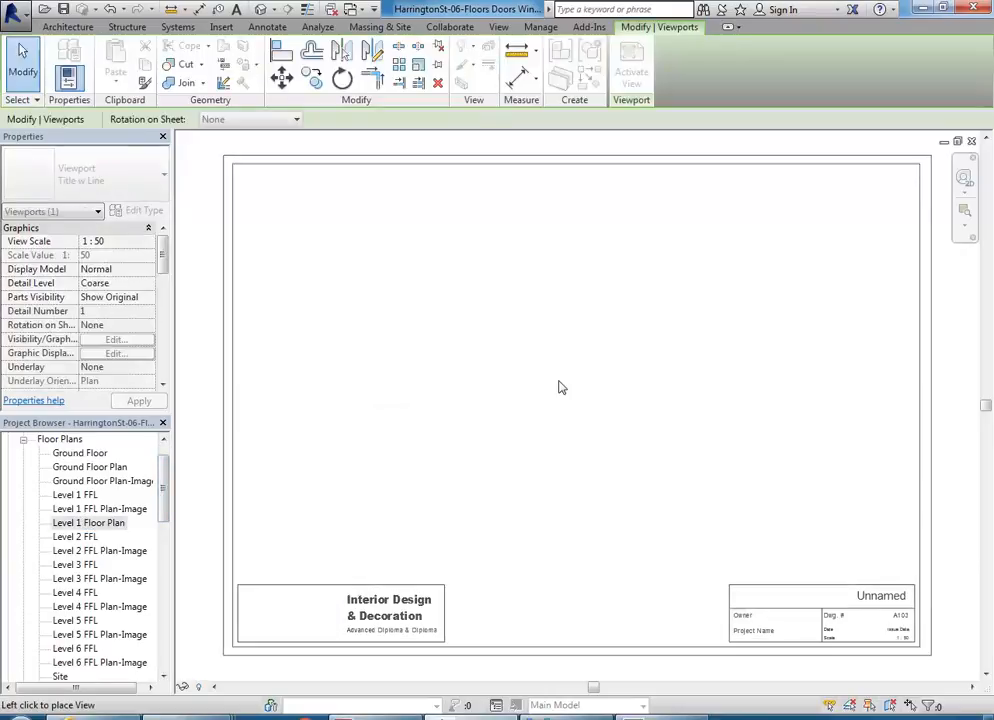
click(547, 410)
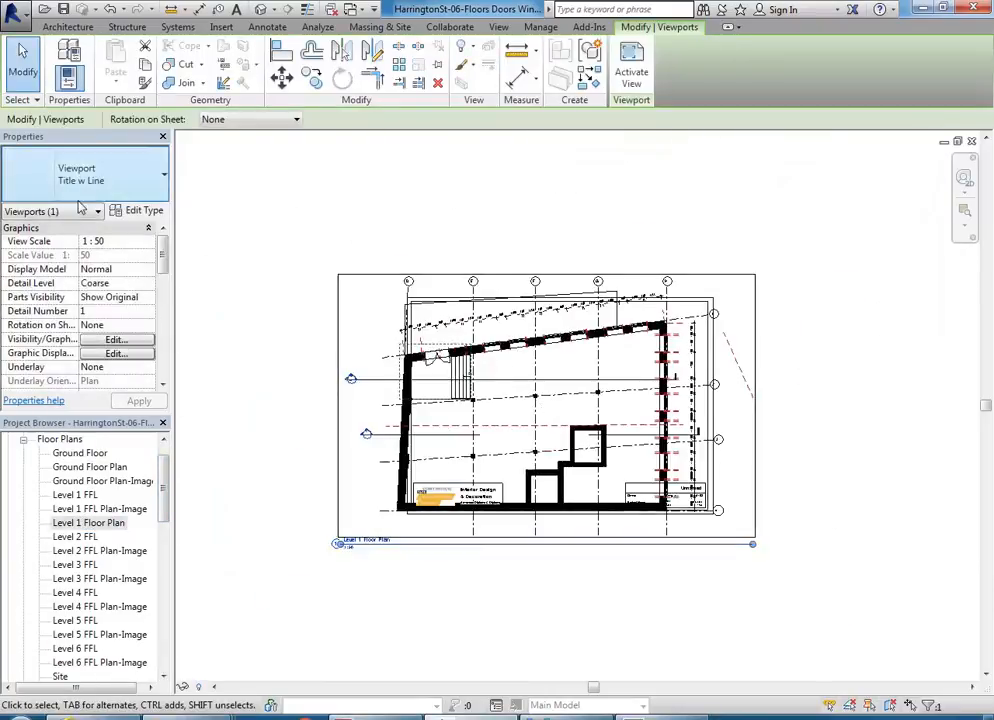
Step: Set the Level 1 Floor Plan viewport's scale to 1:100 and move the viewport to the middle of the sheet
click(148, 242)
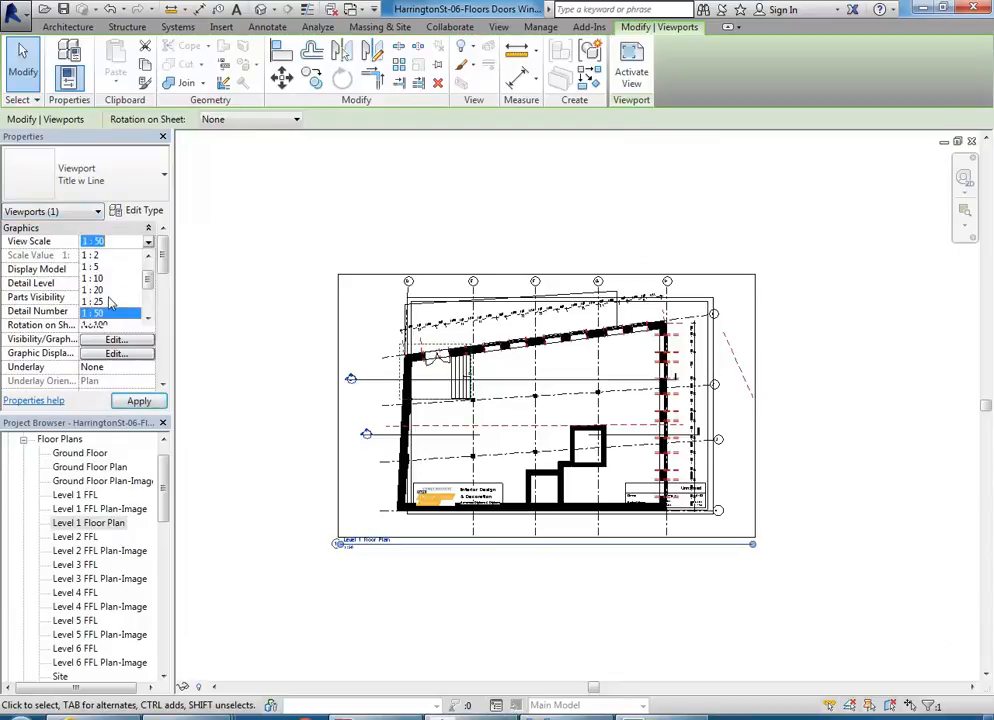
scroll(111, 303, down, 1)
click(104, 290)
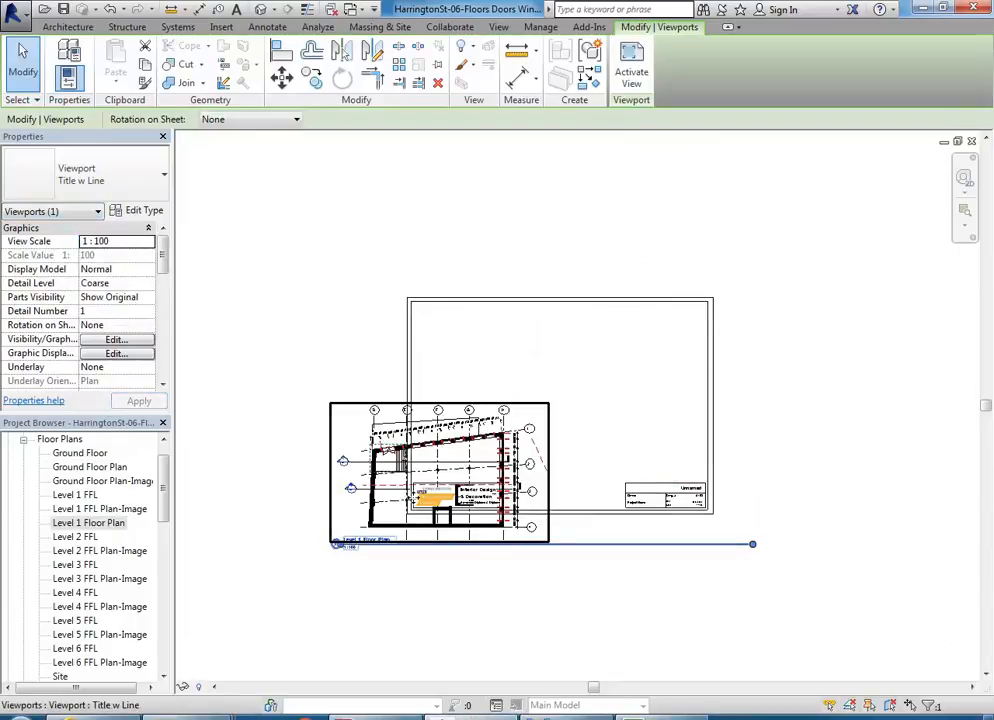
drag(523, 388, 530, 392)
scroll(530, 397, up, 5)
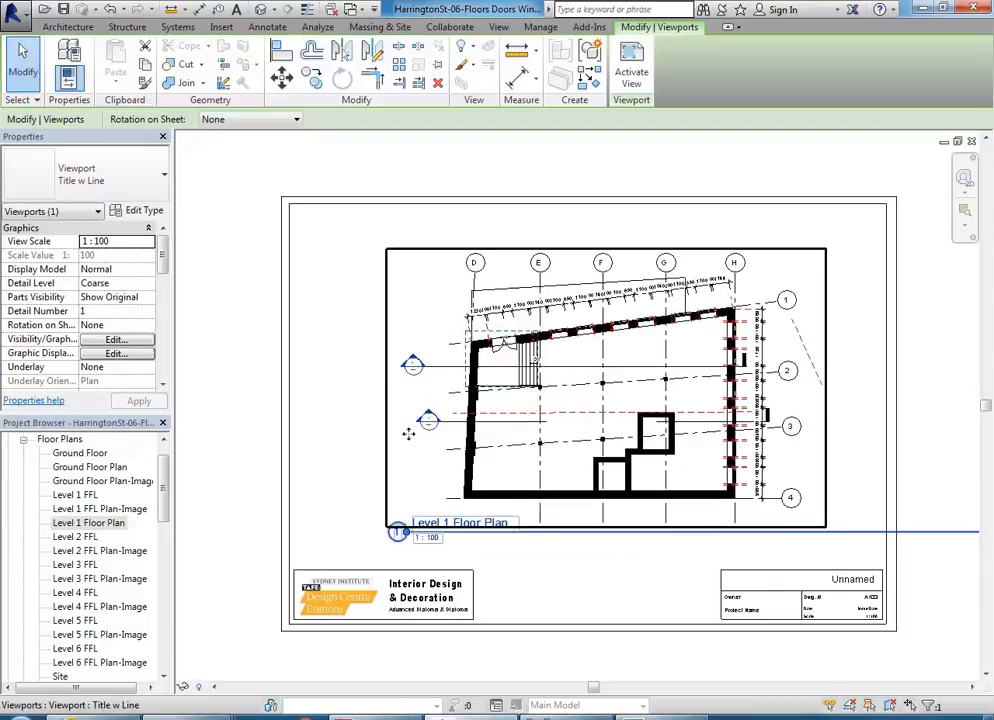
Step: Shorten the Level 1 Floor Plan title line so that it ends just inside the viewport's right edge
scroll(462, 452, down, 4)
drag(906, 502, 640, 520)
click(687, 480)
scroll(690, 480, up, 1)
mouse_move(697, 484)
middle_down()
mouse_move(714, 555)
mouse_move(688, 473)
middle_up()
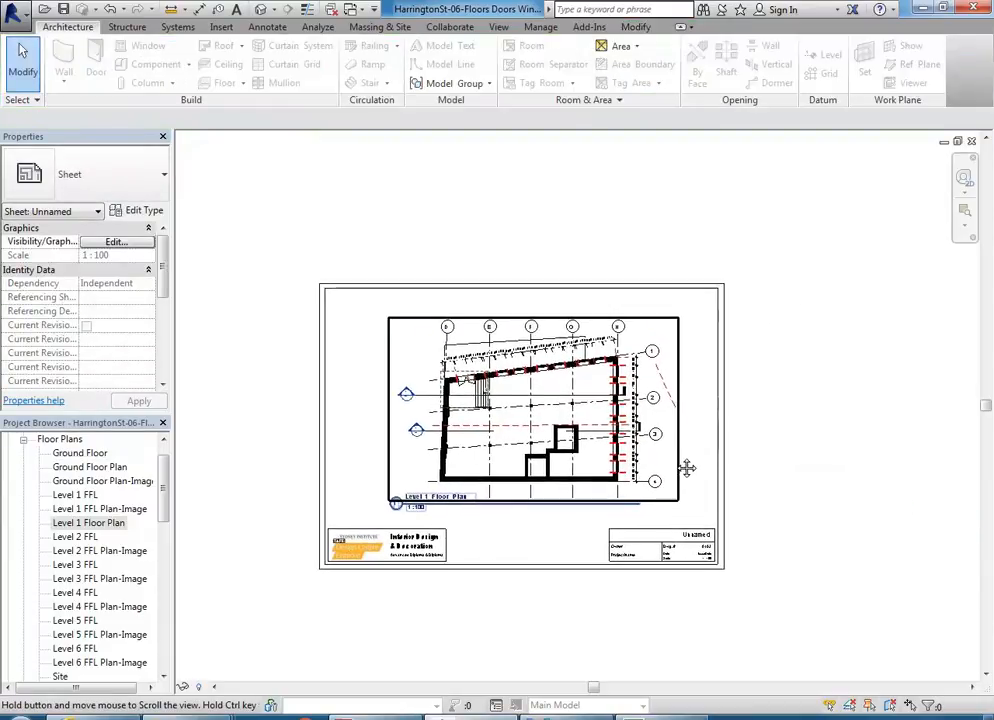
scroll(688, 473, up, 1)
Step: Open sheet A102 and copy its north arrow to the clipboard
drag(166, 494, 158, 645)
double_click(69, 608)
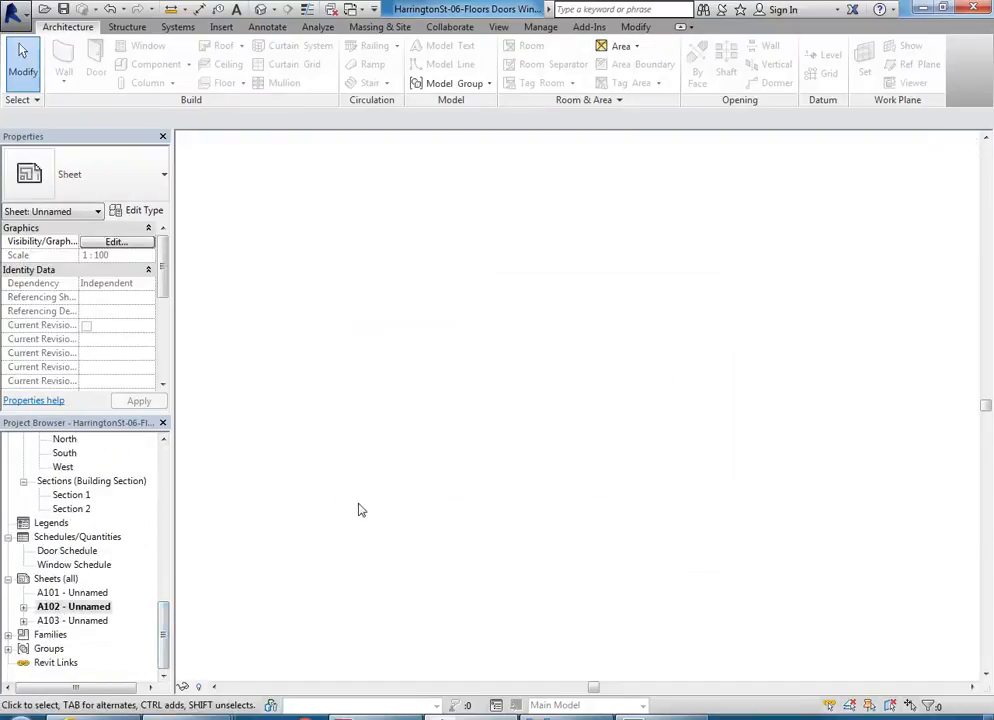
scroll(655, 405, up, 5)
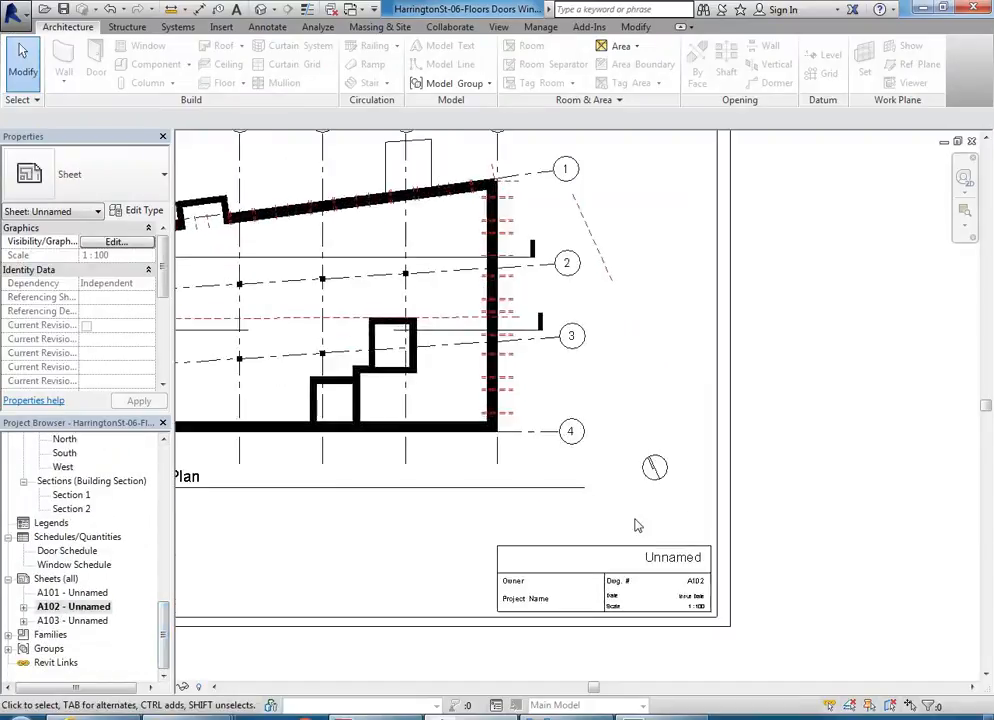
click(657, 487)
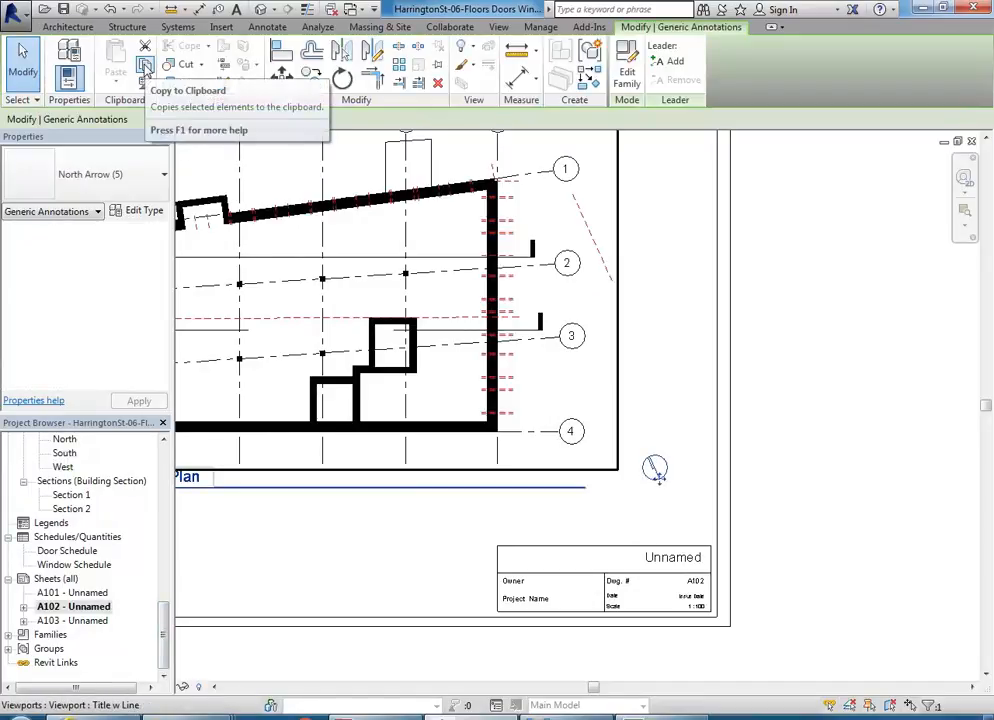
click(144, 70)
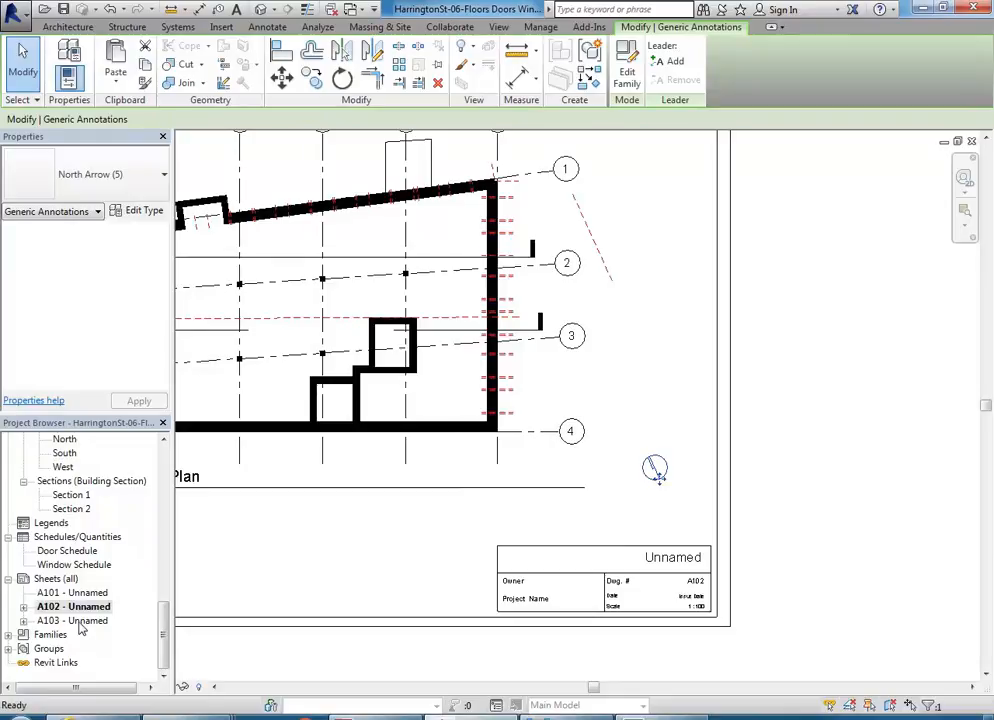
Step: Open sheet A103 and paste the copied north arrow aligned to the current view
double_click(72, 620)
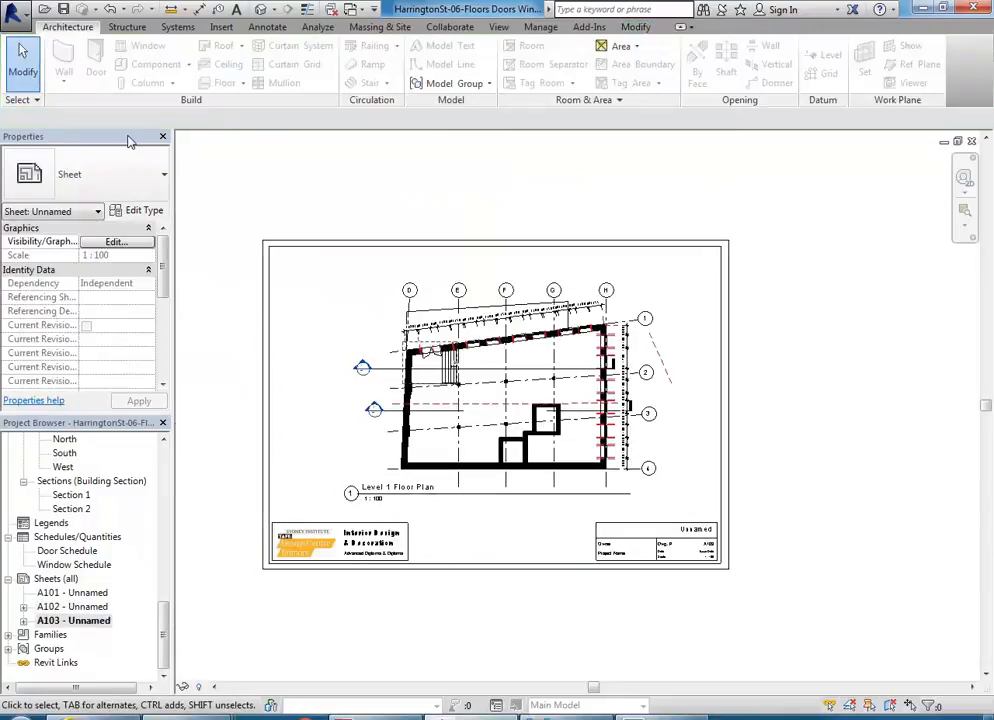
click(645, 29)
click(115, 80)
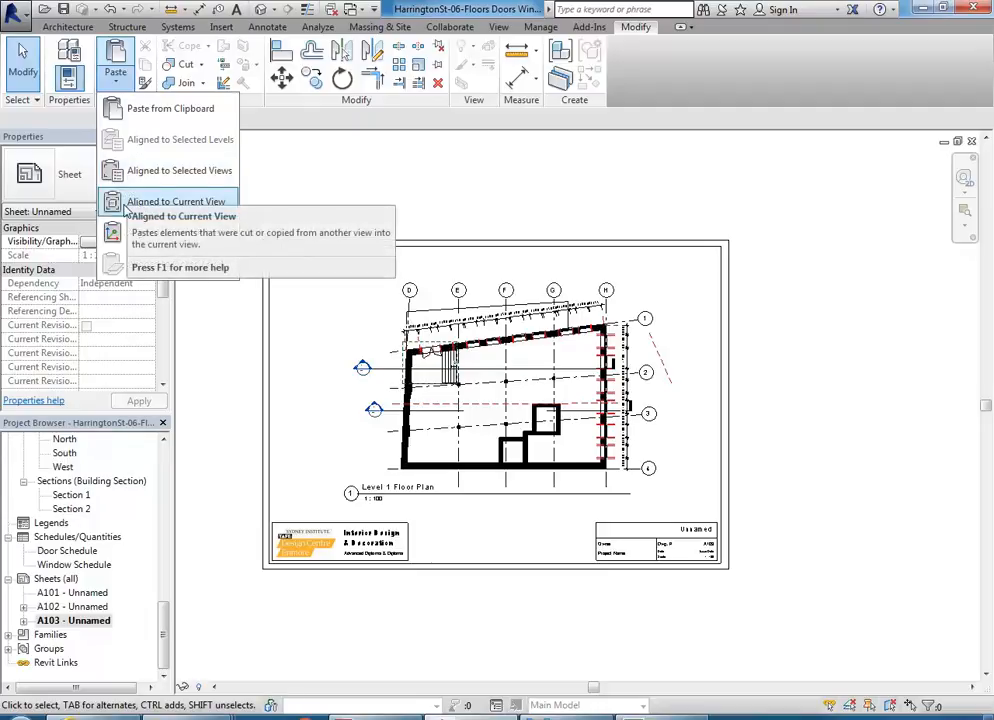
click(124, 203)
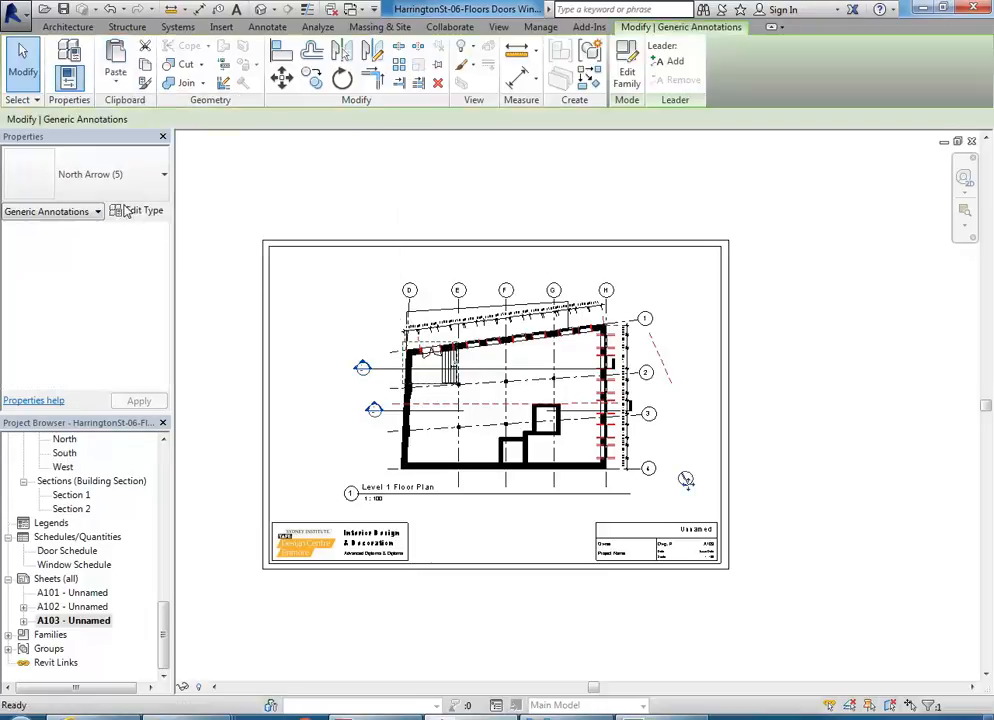
click(784, 490)
scroll(740, 514, up, 3)
scroll(740, 514, down, 3)
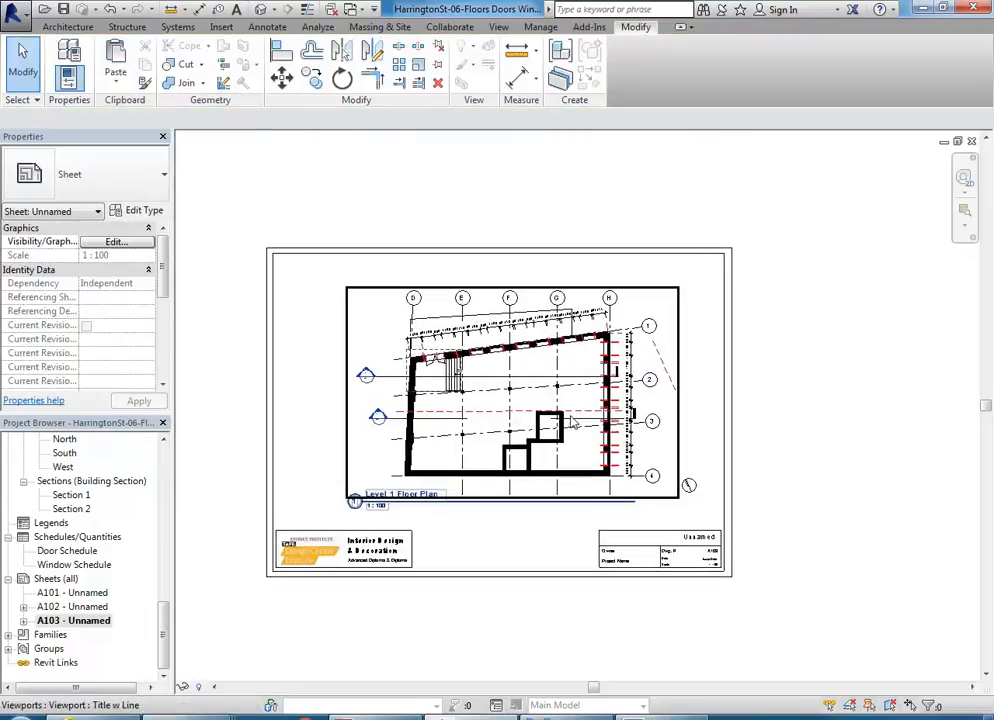
Step: Nudge the Level 1 Floor Plan viewport left, away from the north arrow, and fit the whole sheet in view
scroll(558, 406, up, 1)
click(557, 407)
key(Left)
key(Left)
key(Left)
key(Left)
key(Left)
key(Left)
key(Left)
click(743, 435)
middle_drag(664, 418, 726, 422)
click(510, 420)
key(Left)
key(Left)
click(286, 316)
middle_drag(286, 316, 336, 307)
right_click(336, 307)
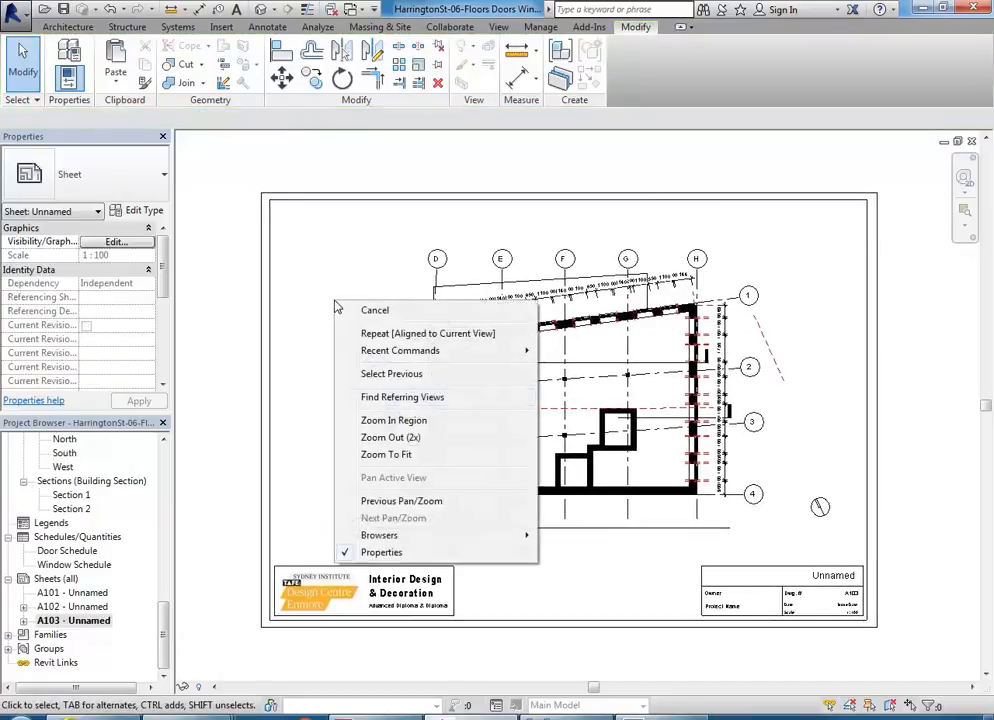
click(408, 466)
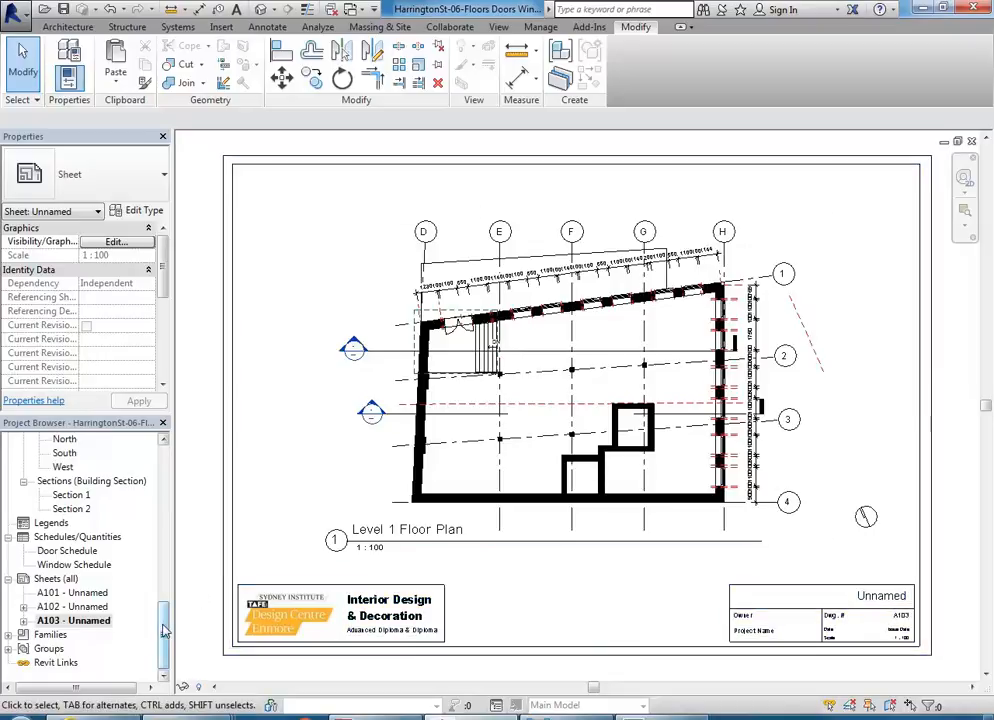
Step: Open 3D View 1 to examine how sunlight falls through the windows
drag(165, 630, 160, 575)
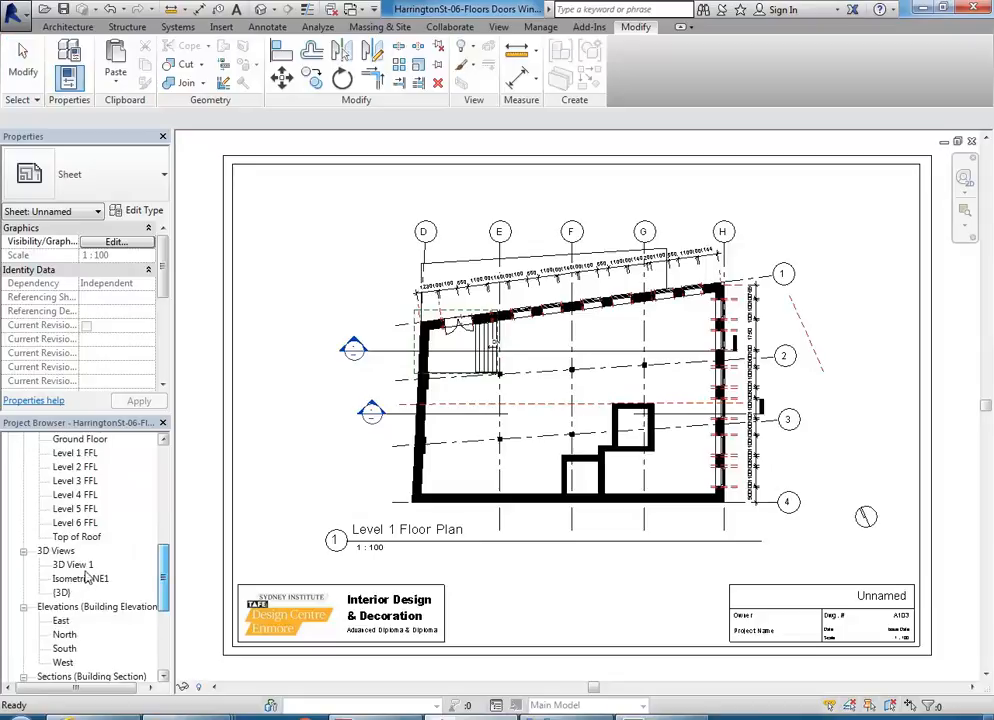
click(70, 567)
double_click(57, 569)
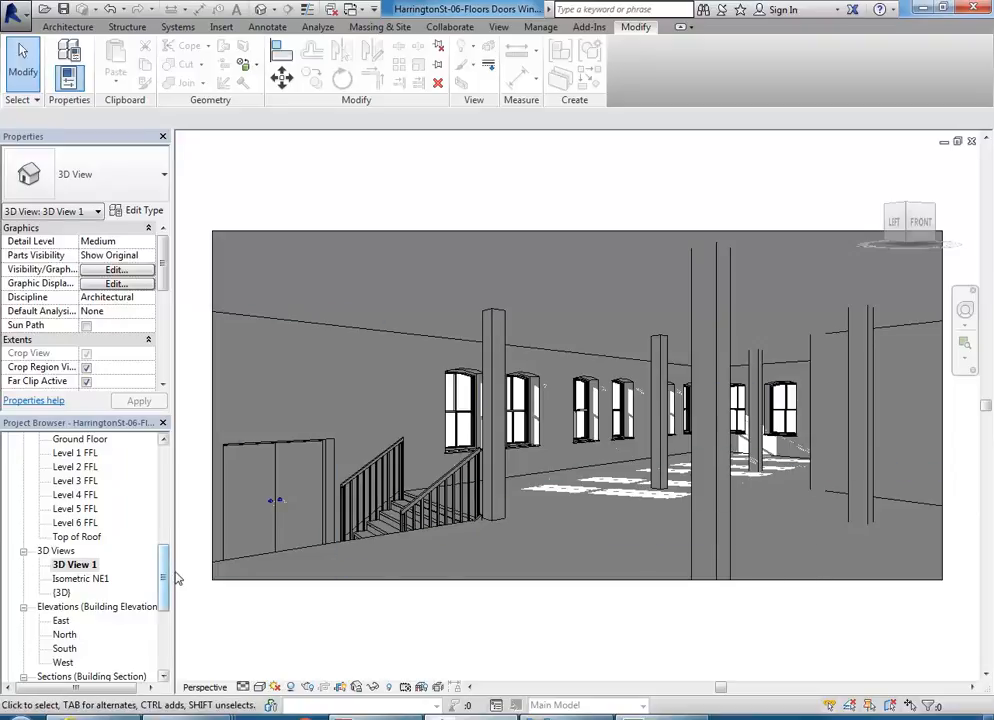
Step: Open the True North floor plan view
scroll(165, 585, up, 4)
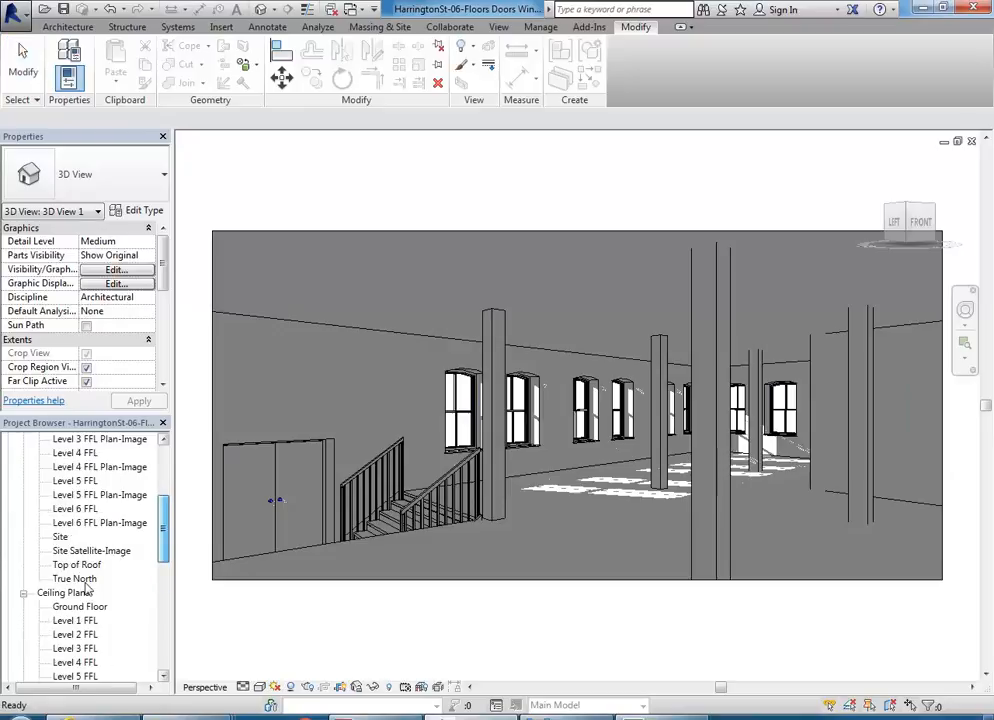
double_click(70, 580)
mouse_move(590, 440)
middle_down()
mouse_move(595, 425)
mouse_move(604, 430)
middle_up()
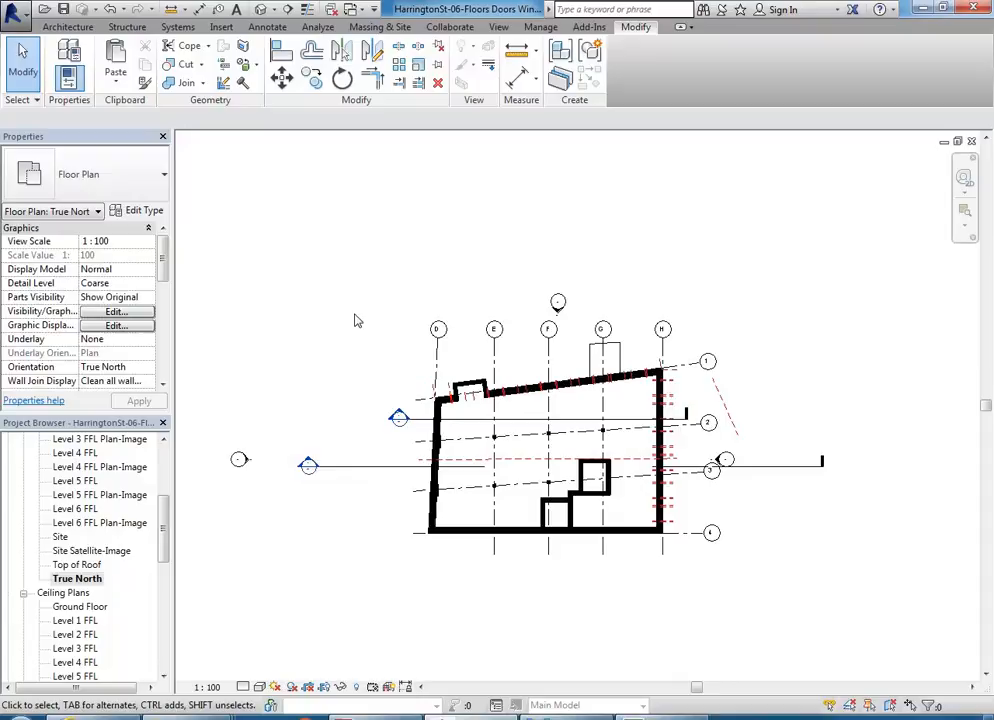
middle_drag(409, 297, 395, 289)
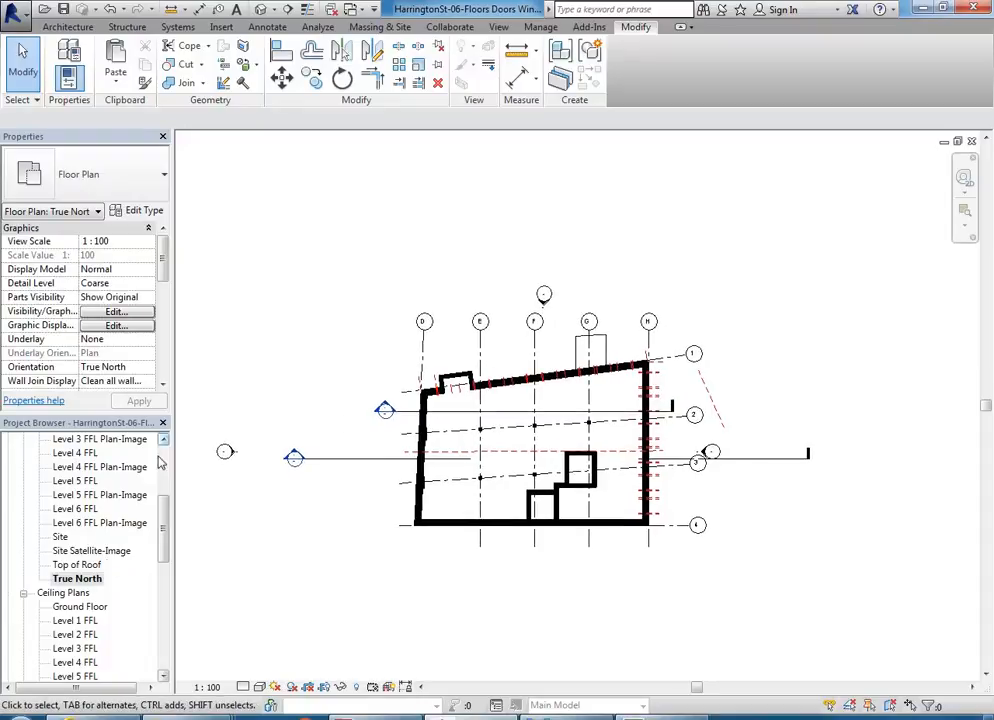
click(72, 579)
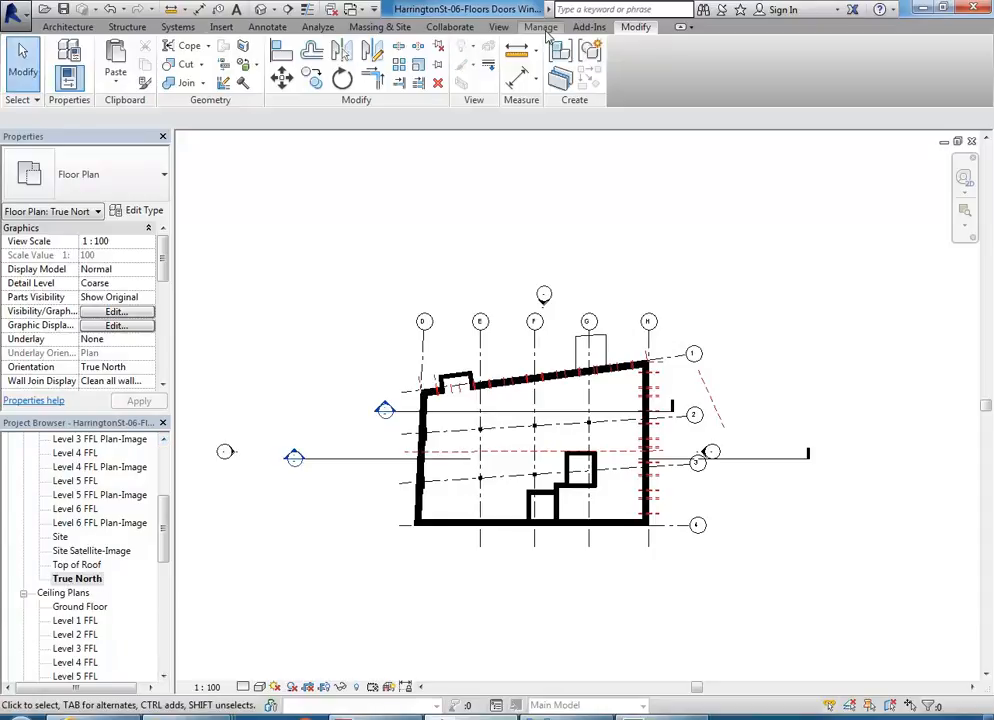
Step: Start Rotate True North and move the center of rotation to the lower endpoint of the slanted reference plane near grid 2
click(524, 28)
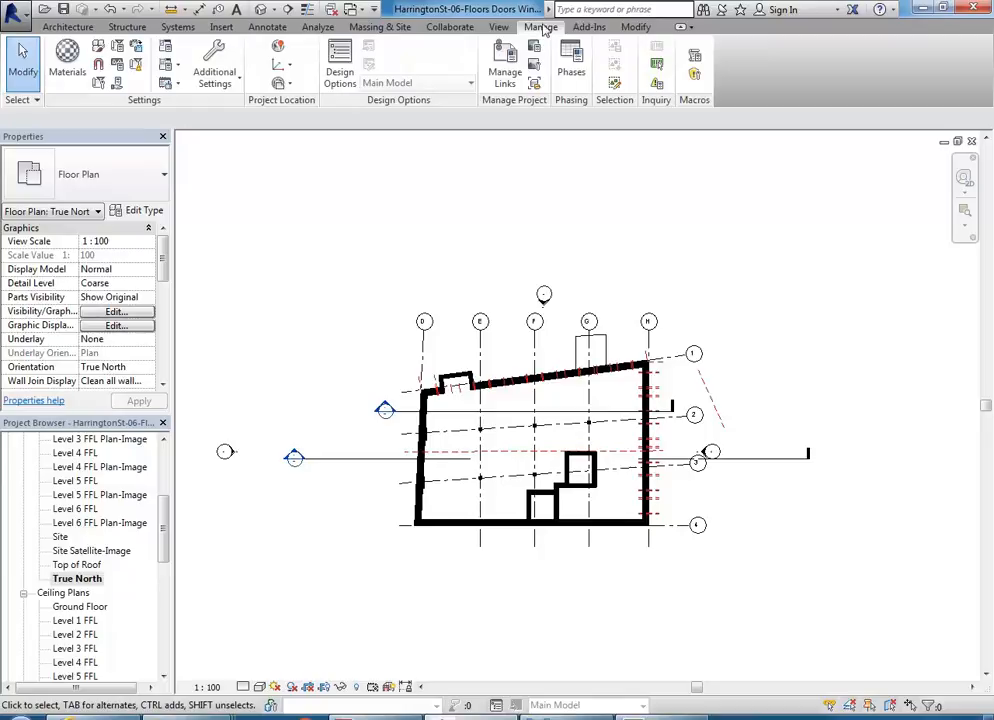
click(279, 85)
click(239, 112)
click(278, 86)
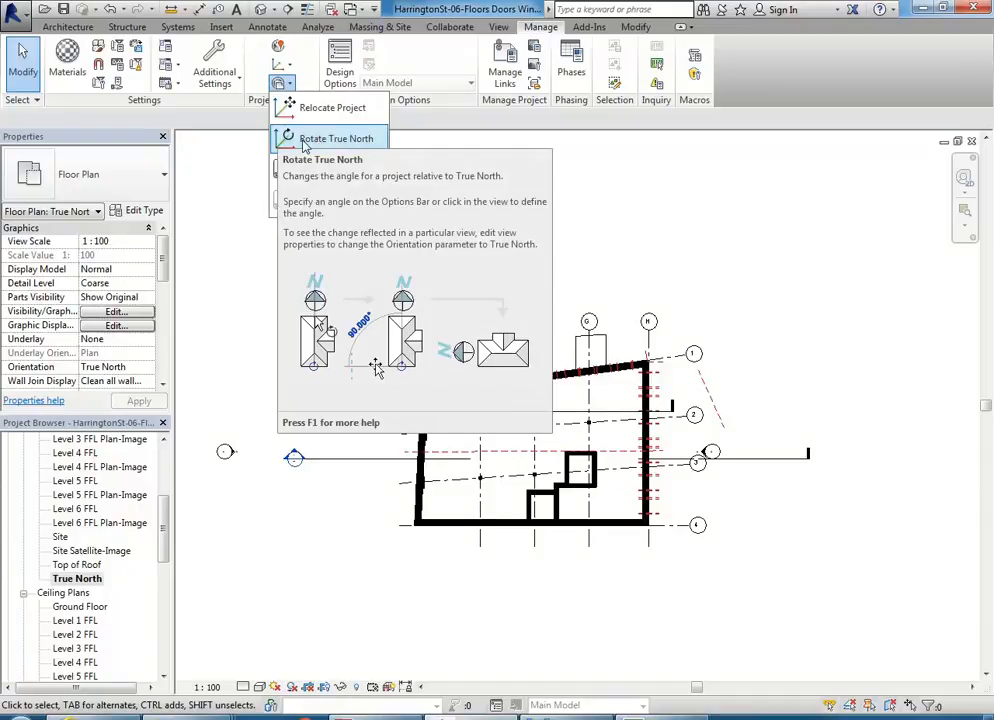
click(297, 139)
middle_drag(655, 263, 622, 257)
scroll(645, 300, up, 3)
middle_drag(487, 392, 424, 345)
drag(378, 478, 651, 440)
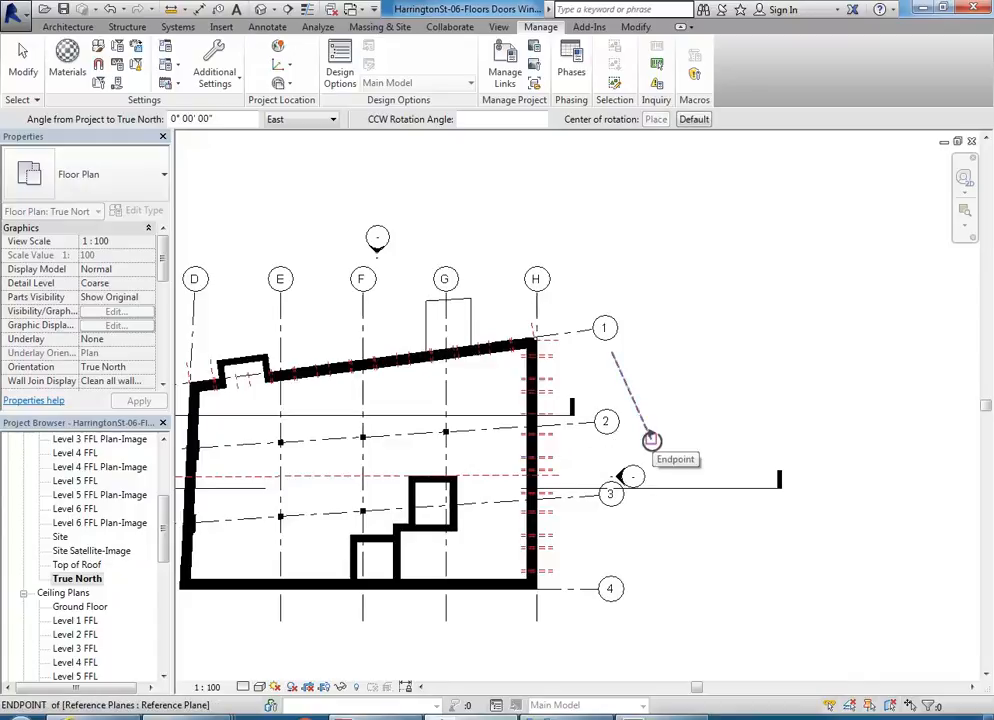
drag(651, 440, 651, 440)
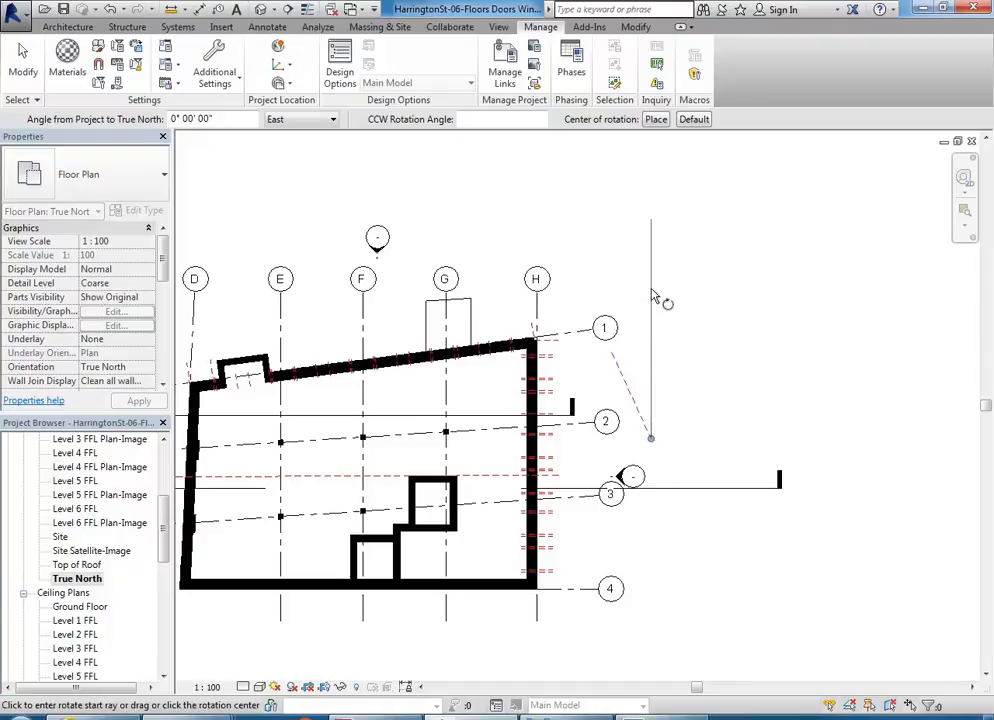
Step: Rotate true north by 24.267°, from the reference plane's upper endpoint to the vertical
middle_drag(630, 358, 504, 281)
scroll(568, 319, up, 2)
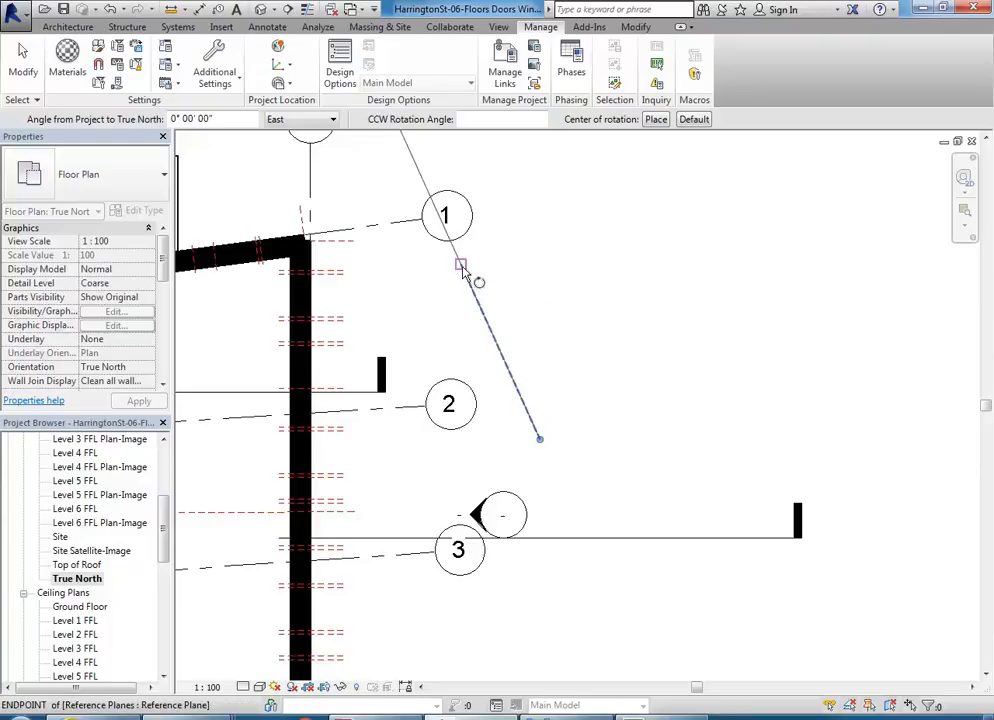
click(461, 267)
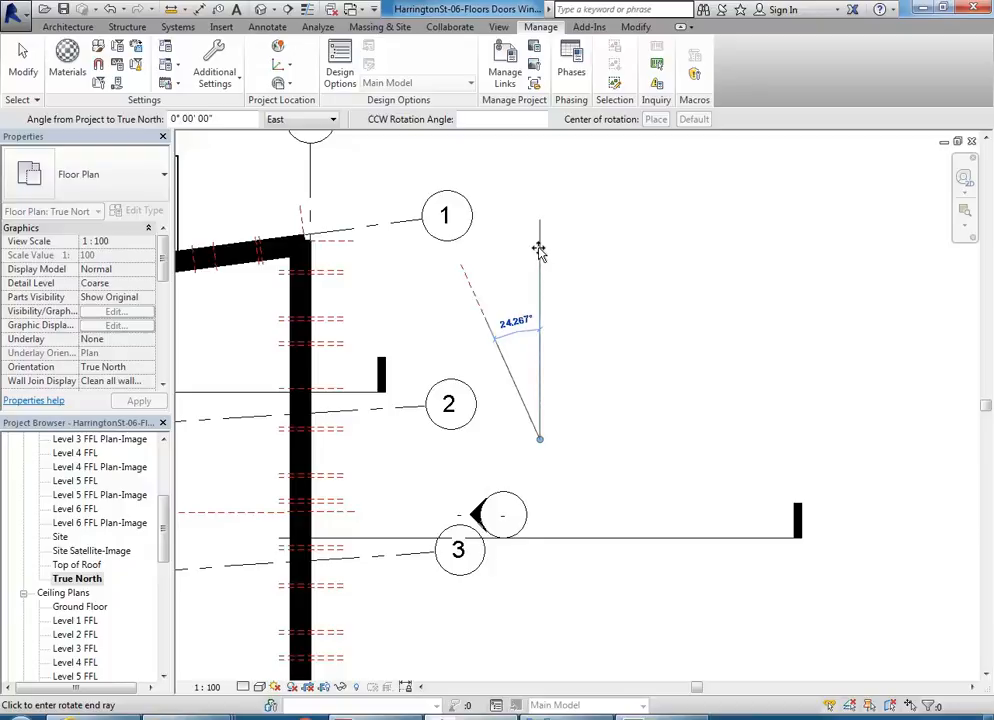
click(539, 251)
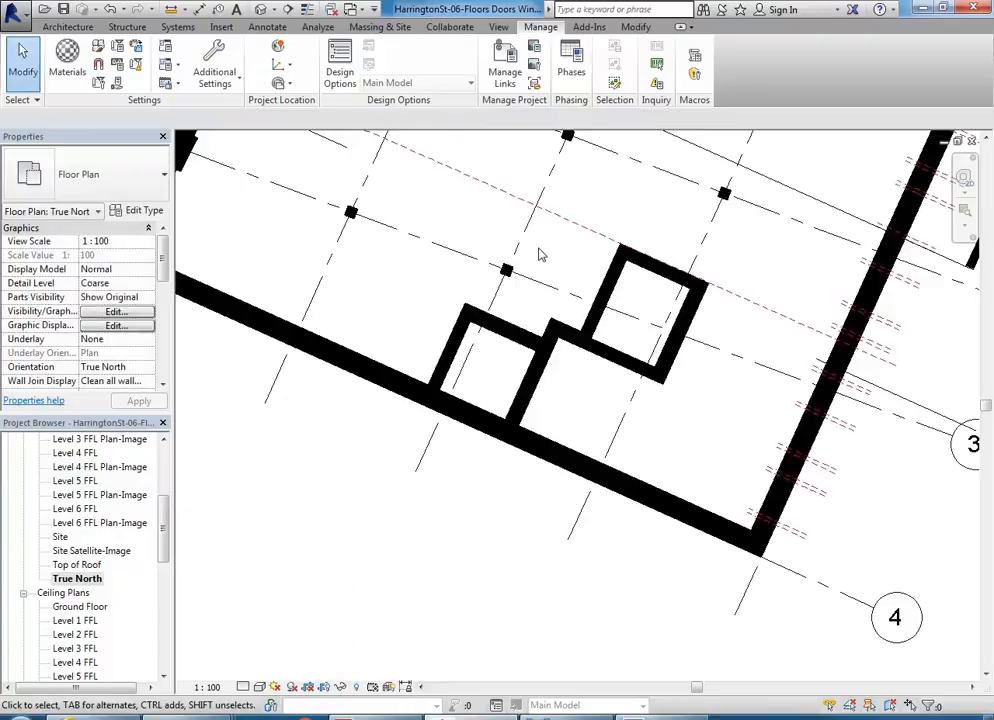
Step: Compare the building's orientation in the True North plan with that in the Ground Floor Plan view
scroll(539, 255, down, 5)
middle_drag(539, 255, 526, 395)
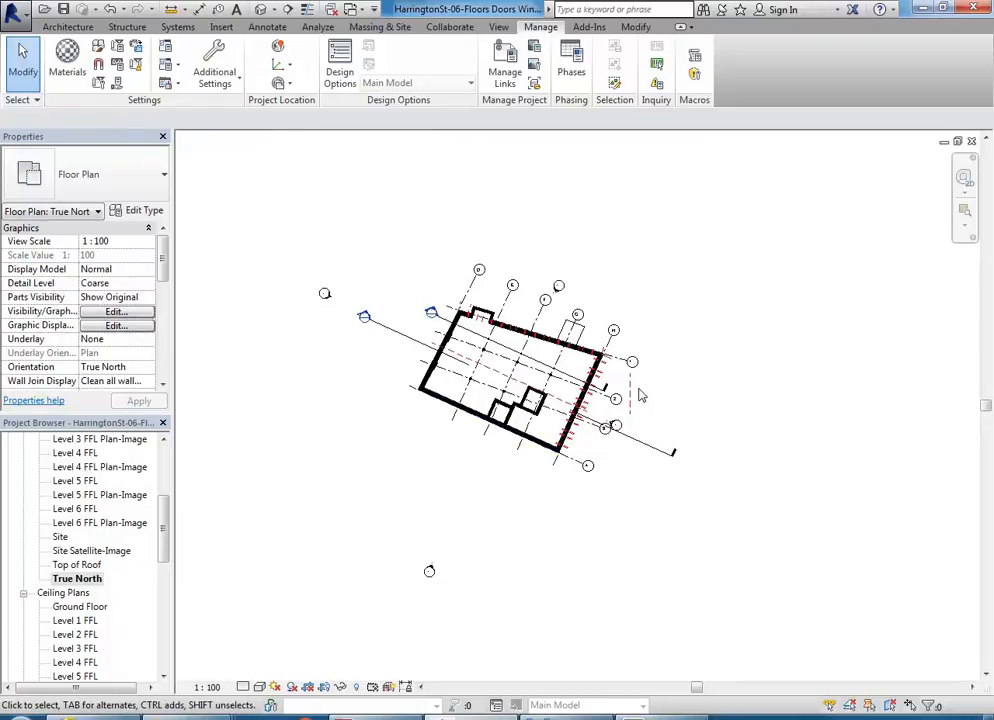
scroll(639, 395, up, 5)
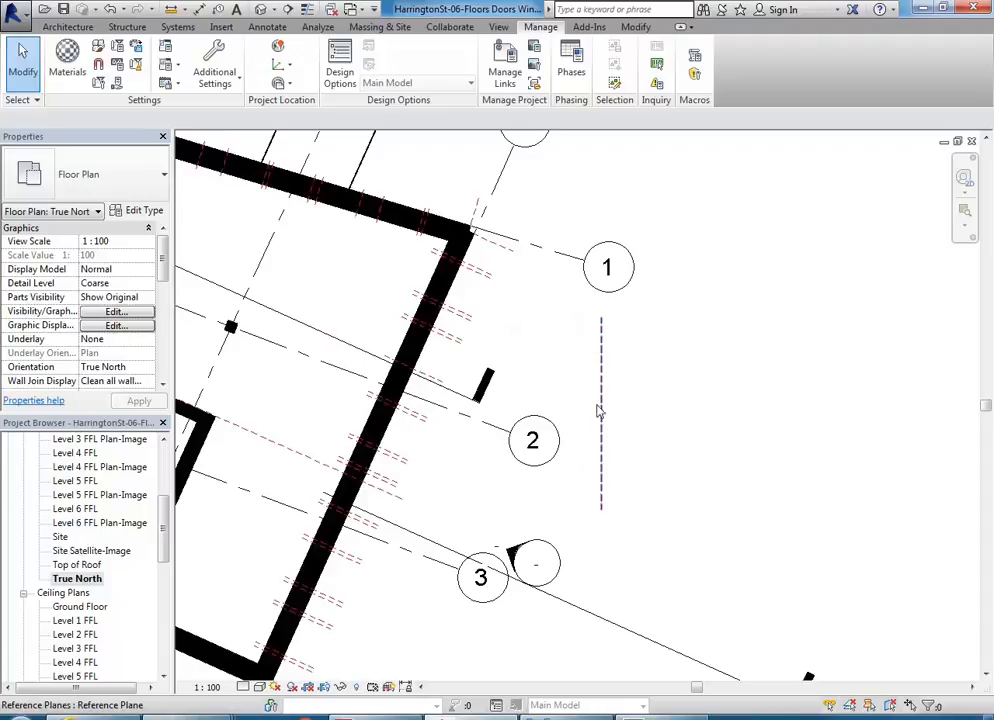
scroll(597, 355, down, 6)
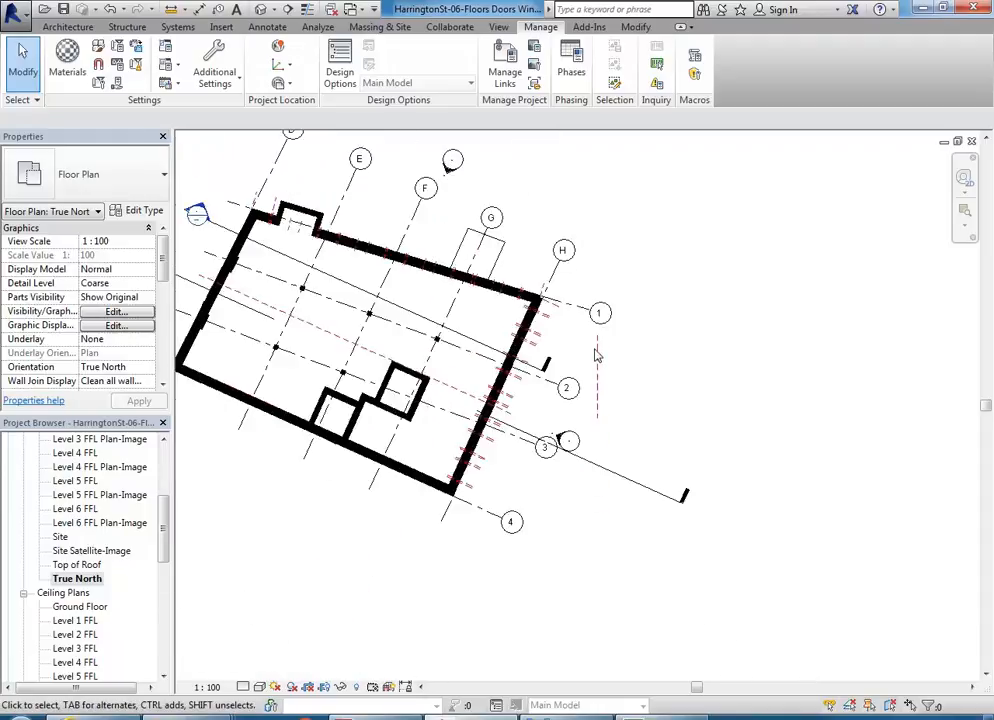
middle_drag(712, 422, 679, 389)
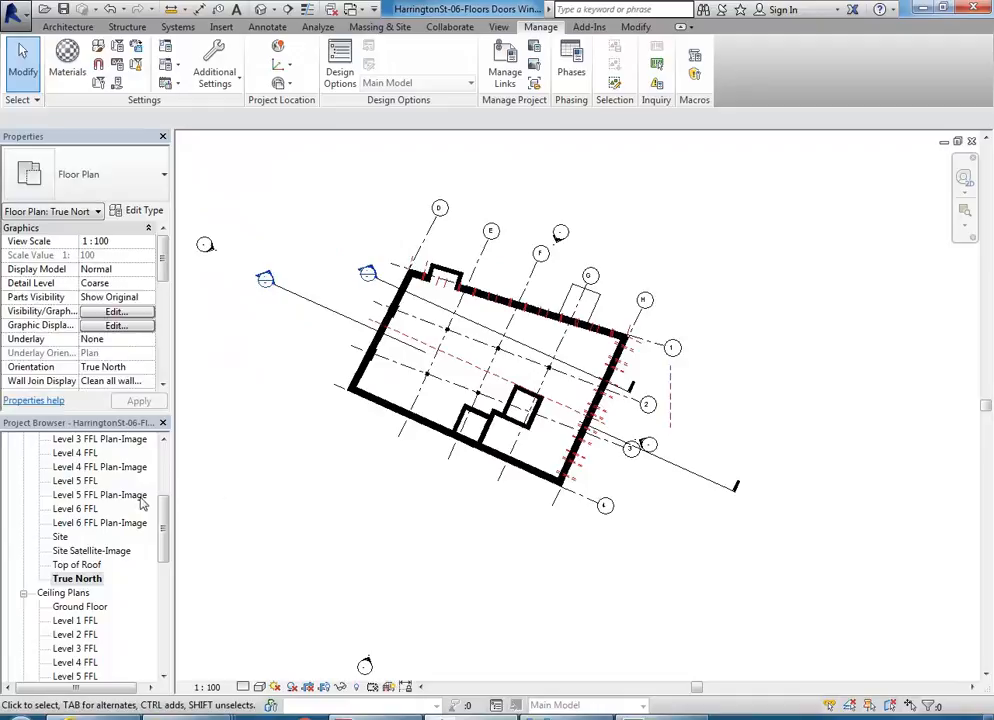
drag(164, 561, 155, 488)
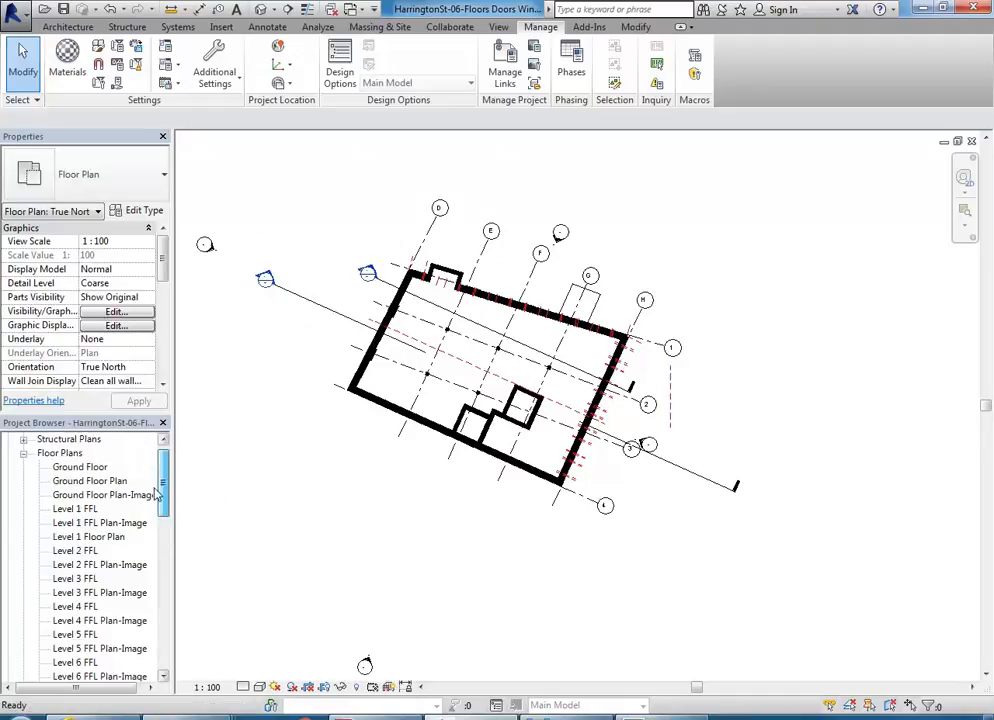
double_click(100, 481)
scroll(608, 489, down, 6)
middle_drag(650, 484, 736, 463)
scroll(530, 541, up, 1)
middle_drag(531, 541, 437, 533)
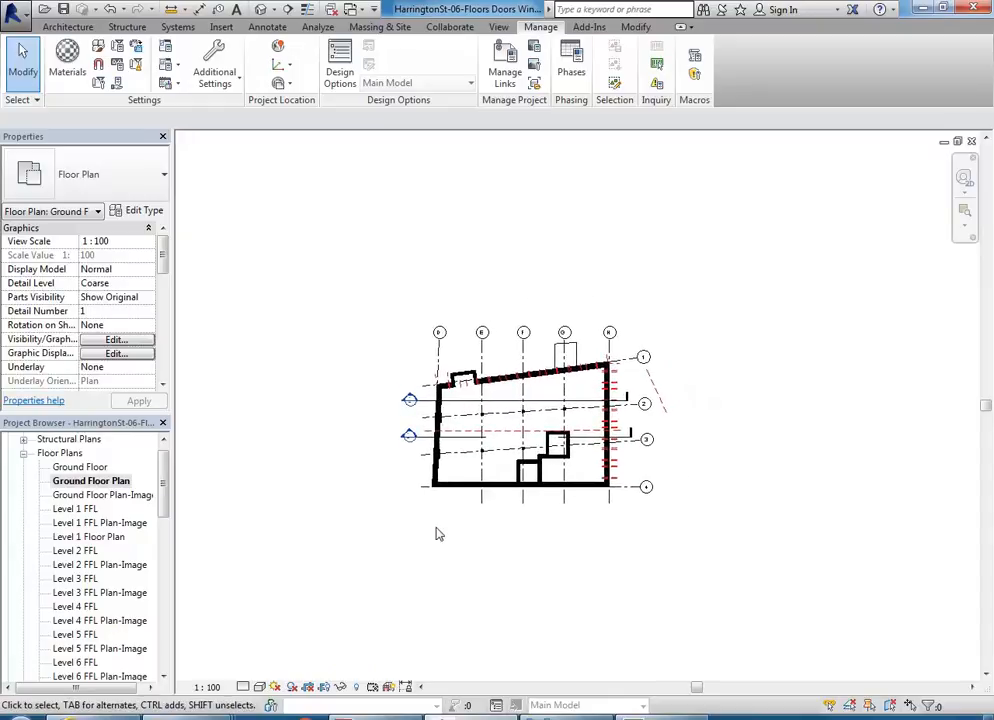
scroll(437, 533, up, 1)
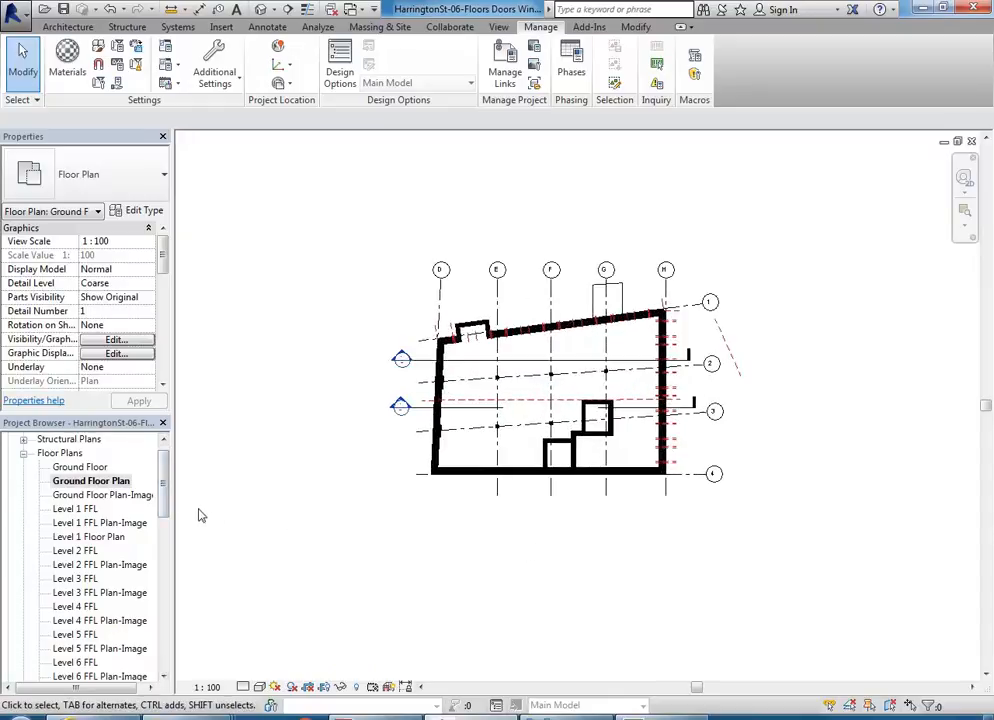
scroll(150, 570, down, 12)
scroll(150, 594, up, 1)
Step: Open 3D View 1 and apply a time of 11:00 to its Render Sun 1 sun settings
double_click(74, 564)
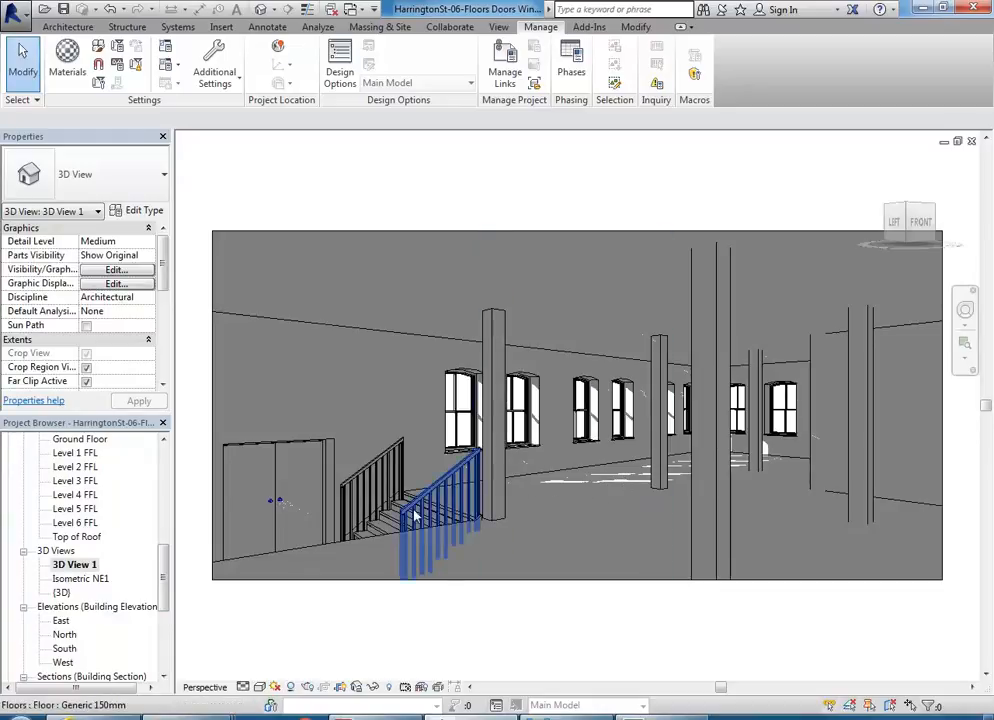
click(275, 687)
click(311, 634)
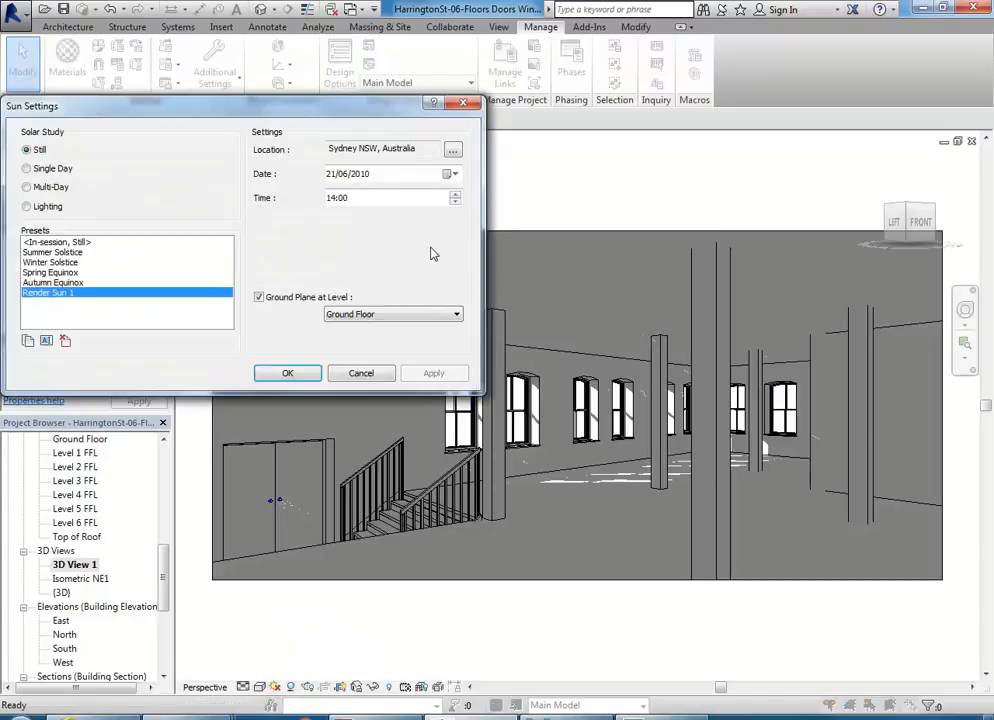
click(455, 203)
click(455, 203)
click(455, 203)
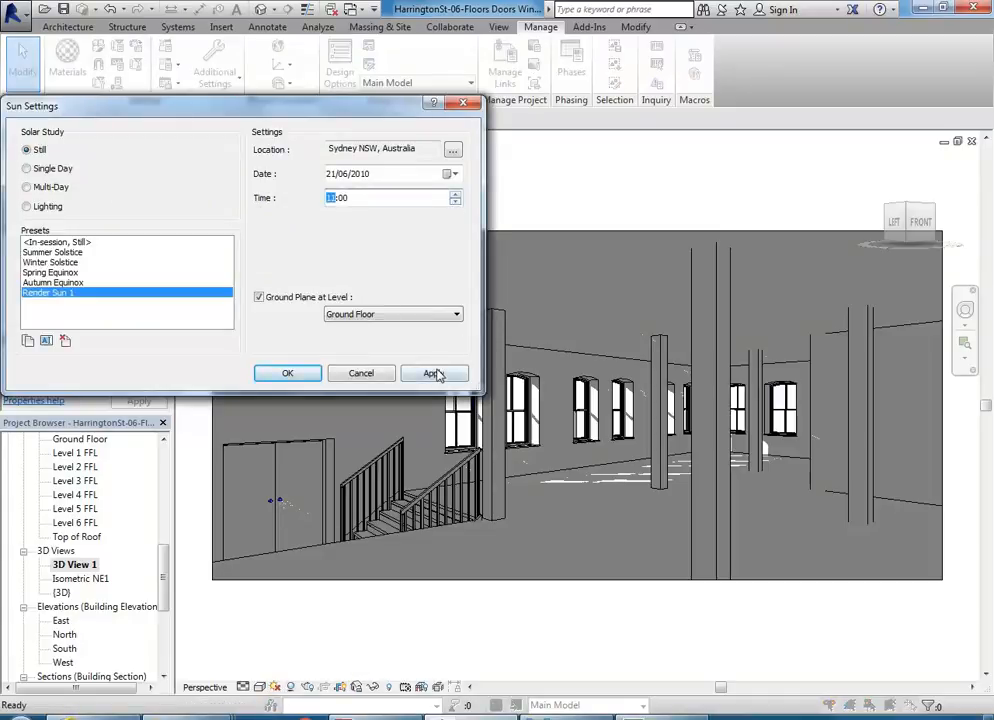
click(433, 373)
Step: Set the Render Sun 1 time to 12:00 and accept the sun settings
click(455, 193)
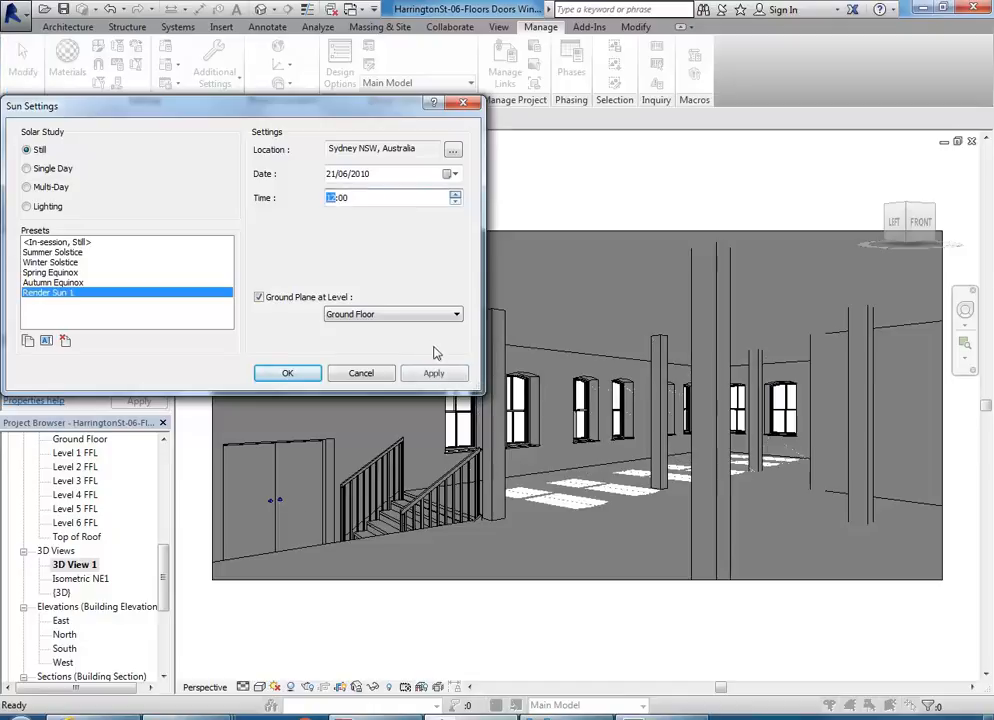
click(433, 376)
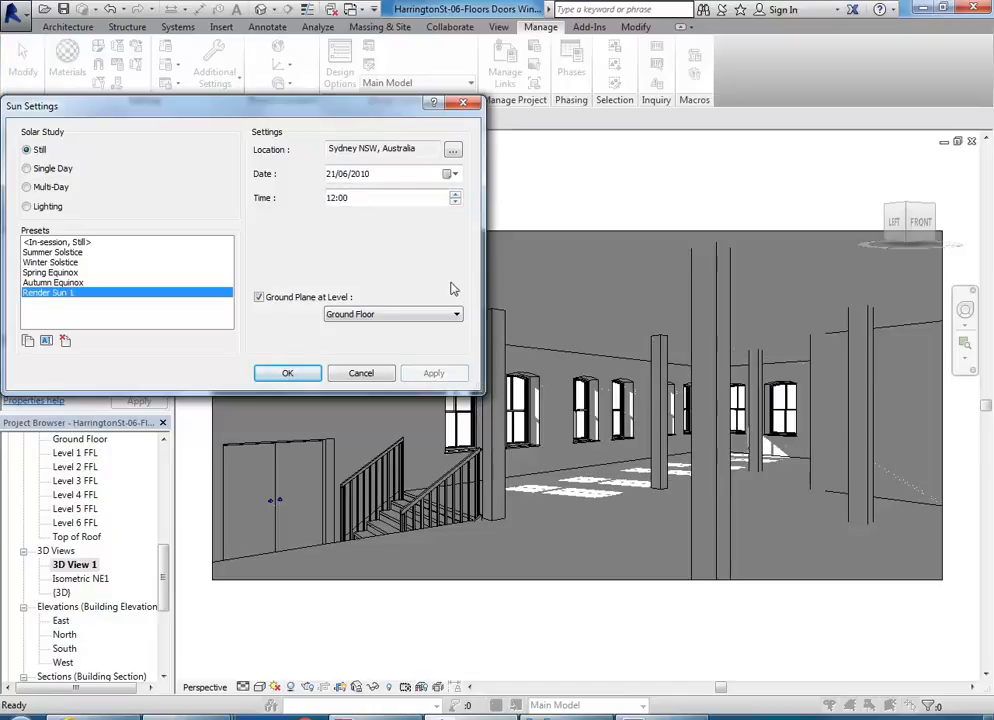
click(287, 373)
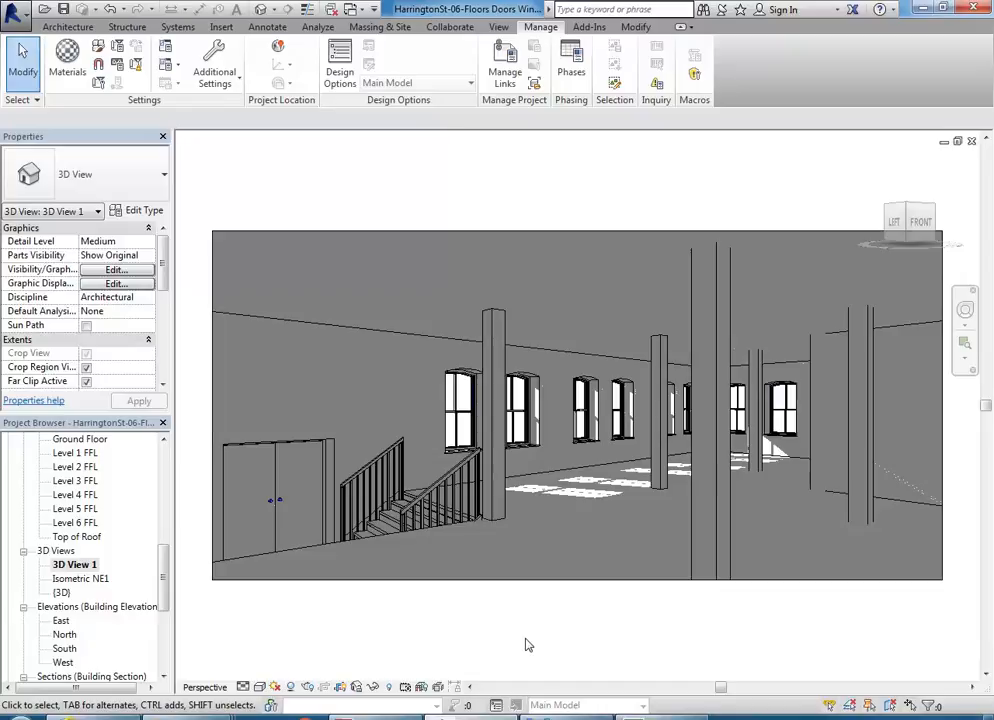